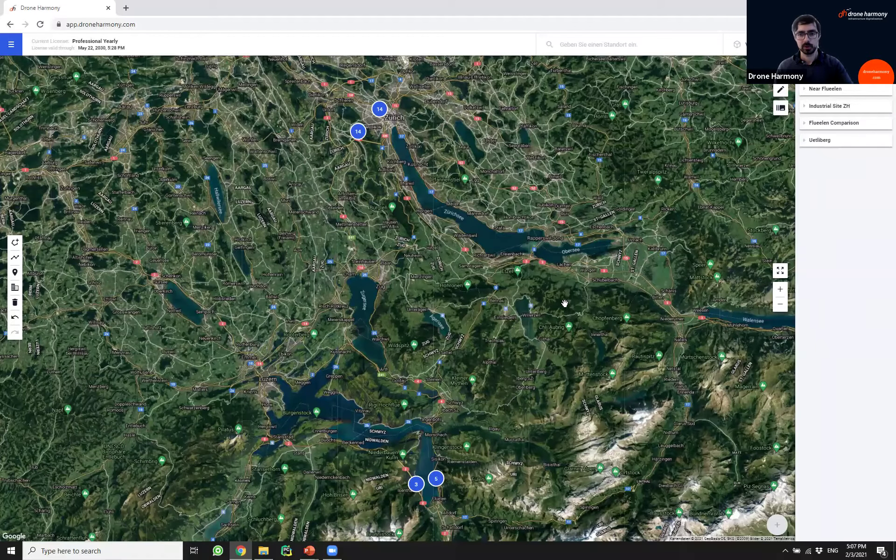
Step: Show the map in full screen and hide the list of sites beside it
{"action": "key", "text": "F11"}
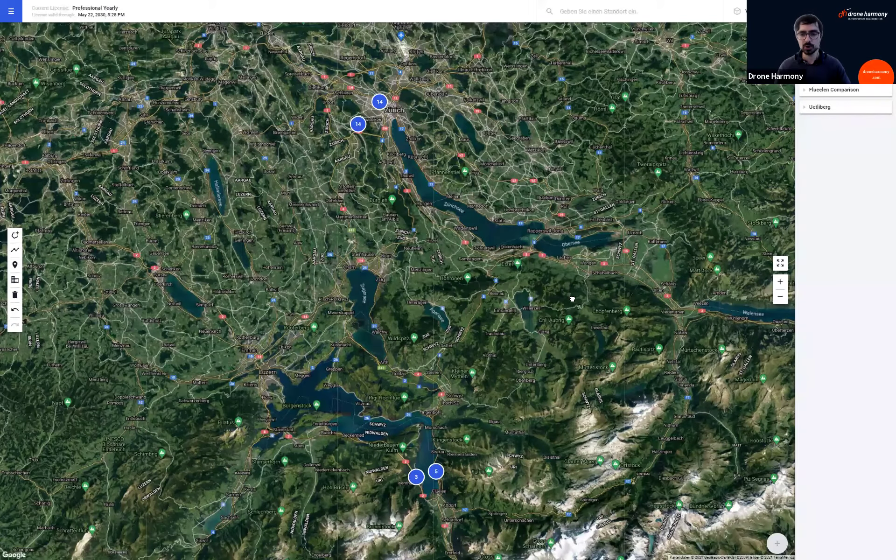
{"action": "left_click_drag", "start_coordinate": [566, 297], "coordinate": [566, 313]}
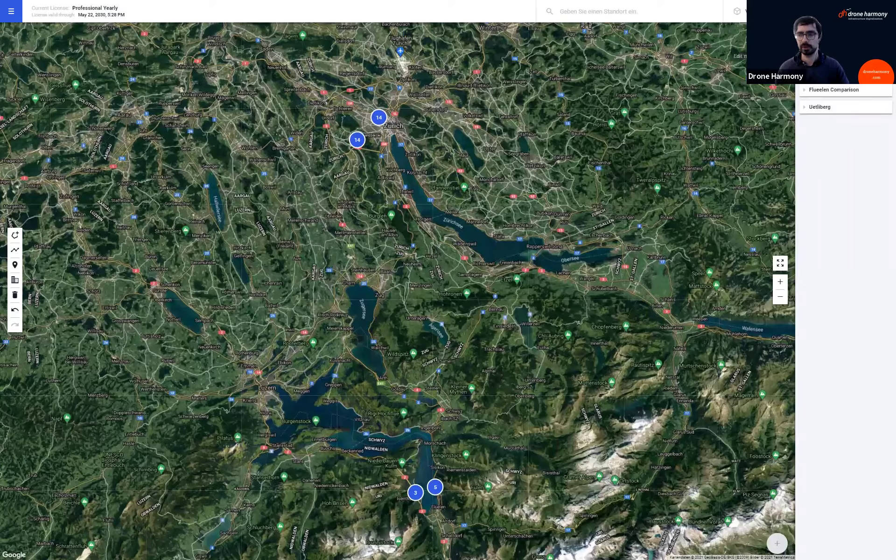
{"action": "left_click", "coordinate": [780, 41]}
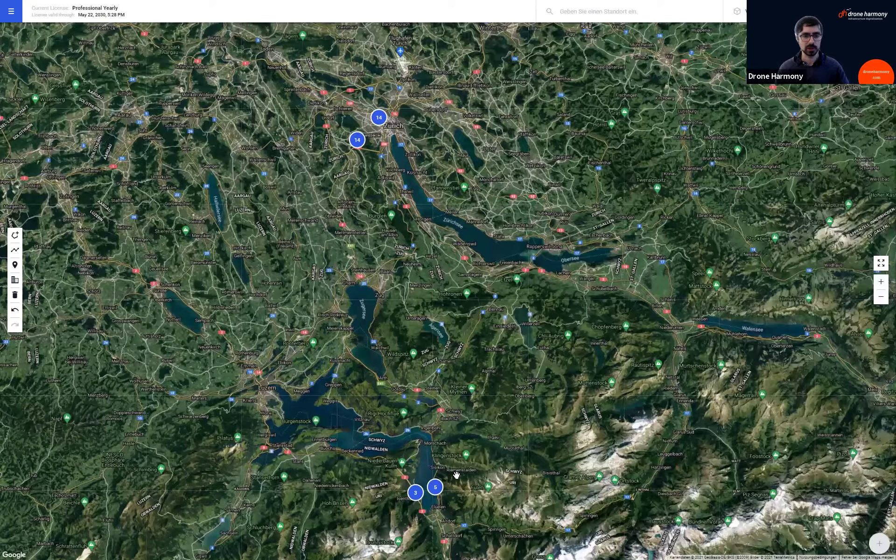
Step: Zoom to the site cluster just southwest of Zürich and switch the base map from satellite imagery to the plain street map
{"action": "left_click_drag", "start_coordinate": [482, 464], "coordinate": [492, 468]}
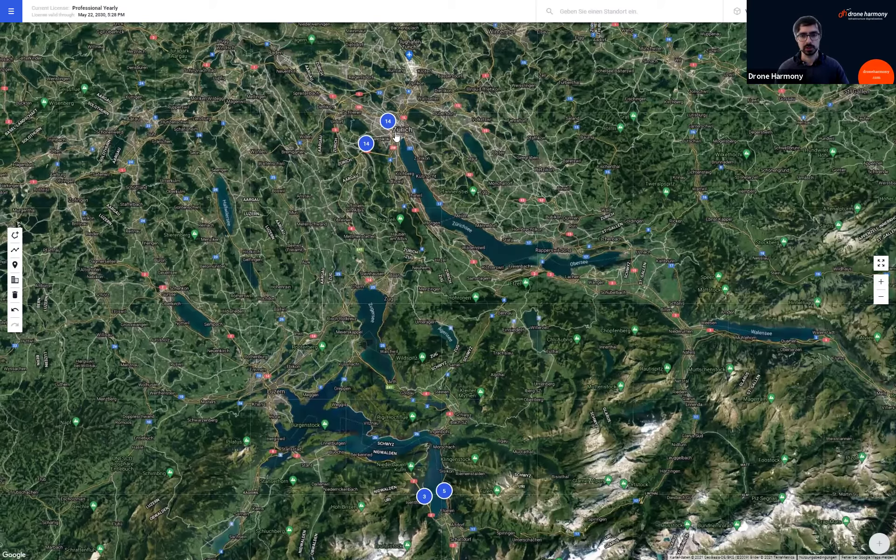
{"action": "left_click", "coordinate": [367, 145]}
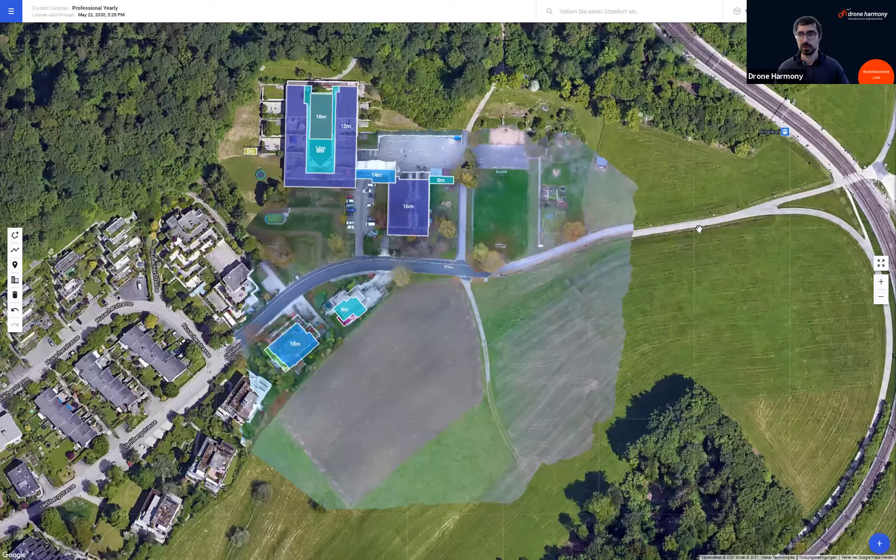
{"action": "left_click", "coordinate": [819, 11]}
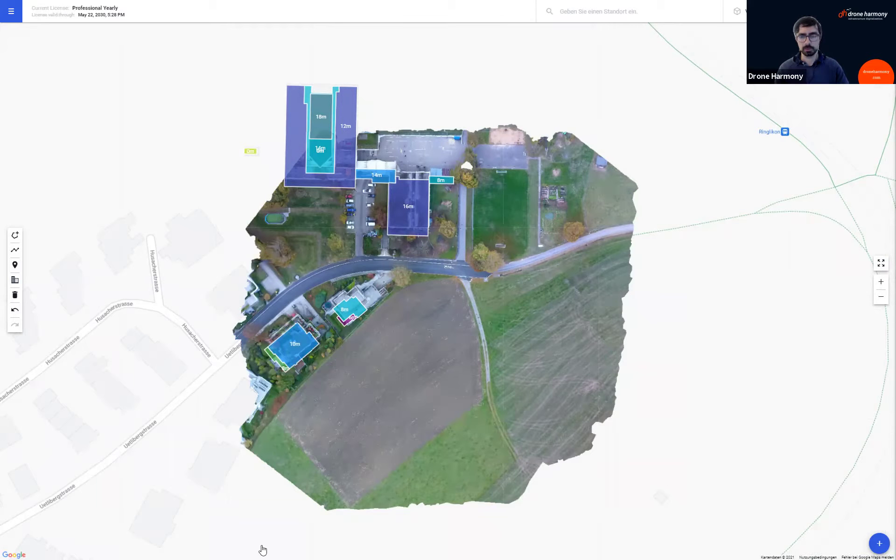
{"action": "mouse_move", "coordinate": [447, 363]}
{"action": "left_mouse_down"}
{"action": "mouse_move", "coordinate": [431, 360]}
{"action": "mouse_move", "coordinate": [448, 360]}
{"action": "left_mouse_up"}
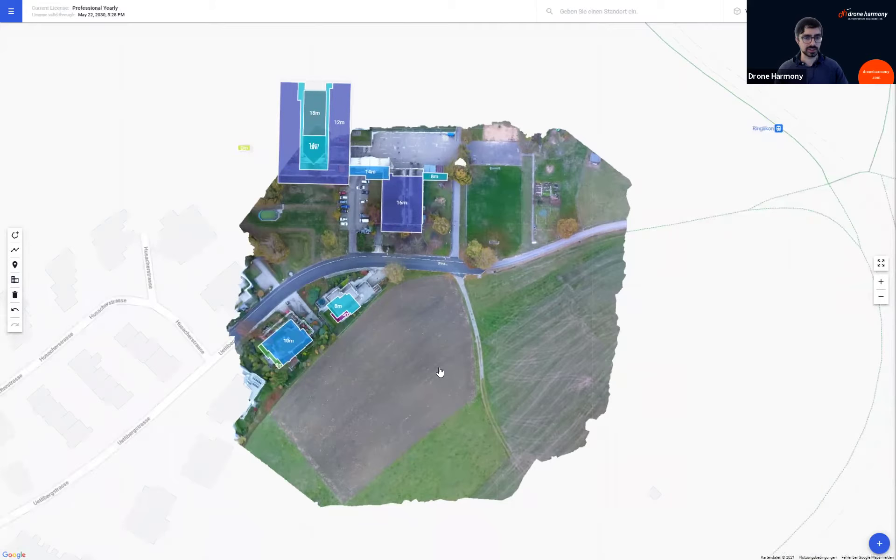
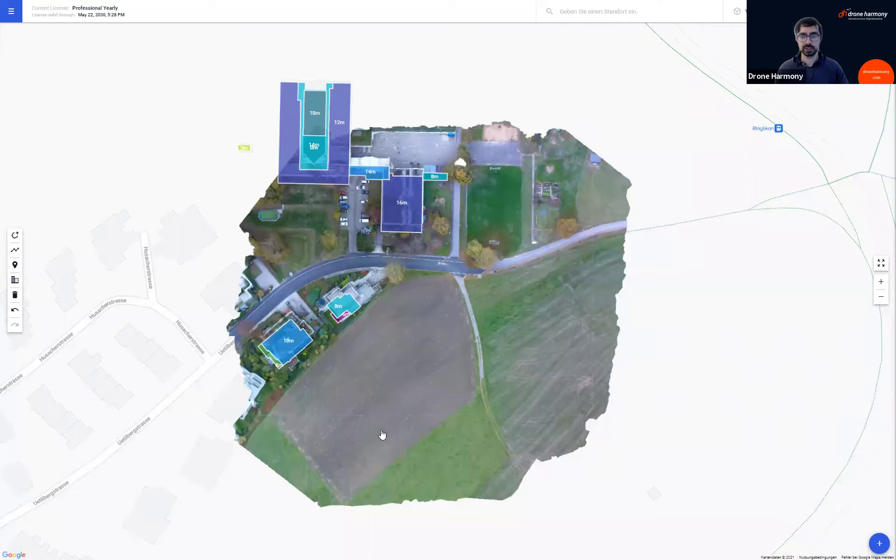
Step: Draw a closed area polygon with eight corners around the brown field south of the curved road
{"action": "scroll", "coordinate": [378, 426], "scroll_direction": "up", "scroll_amount": 2}
{"action": "left_click_drag", "start_coordinate": [444, 231], "coordinate": [425, 320]}
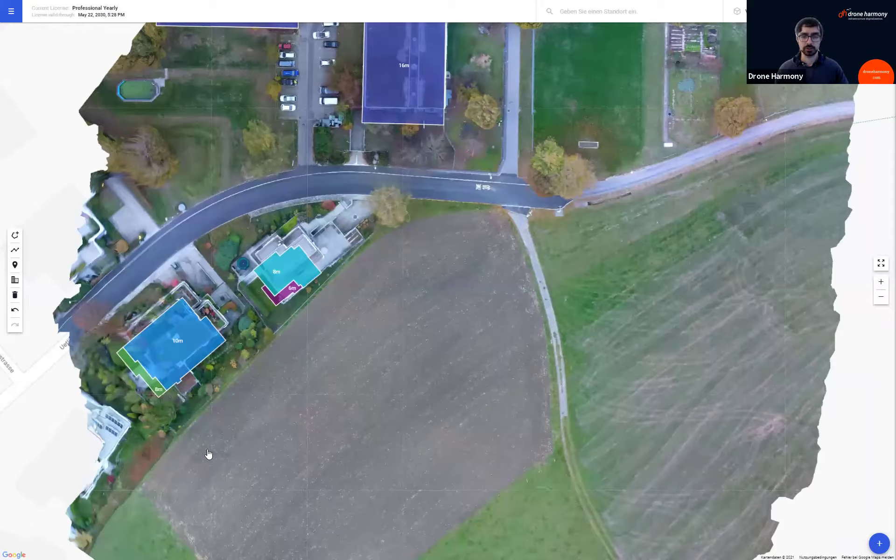
{"action": "left_click_drag", "start_coordinate": [406, 486], "coordinate": [402, 452]}
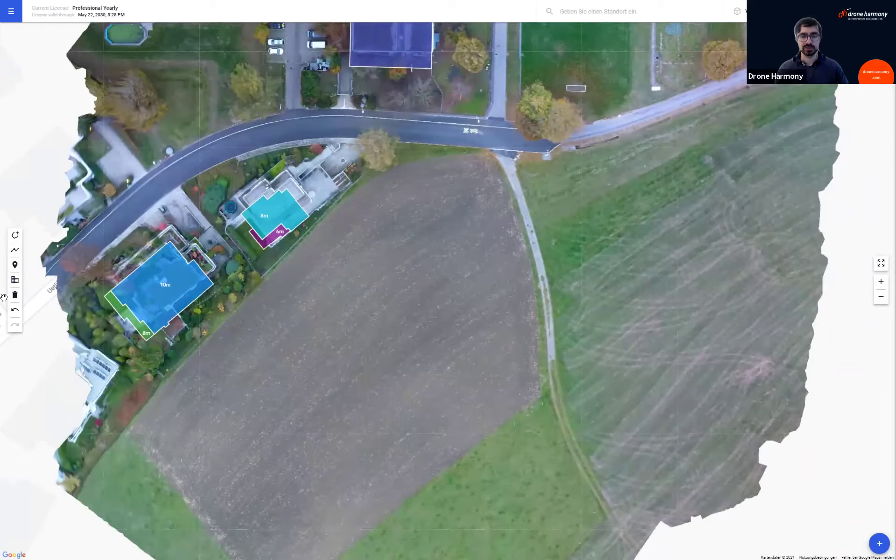
{"action": "left_click", "coordinate": [15, 235]}
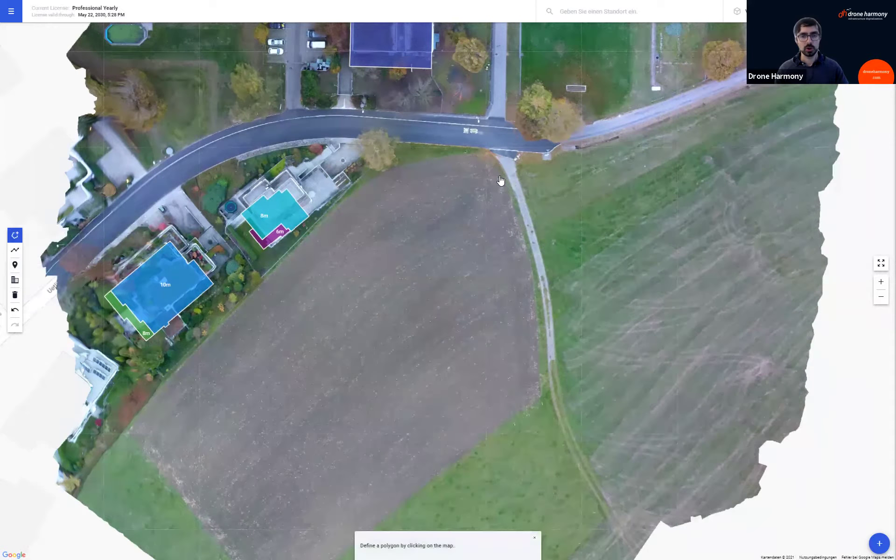
{"action": "left_click", "coordinate": [490, 149]}
{"action": "left_click", "coordinate": [528, 248]}
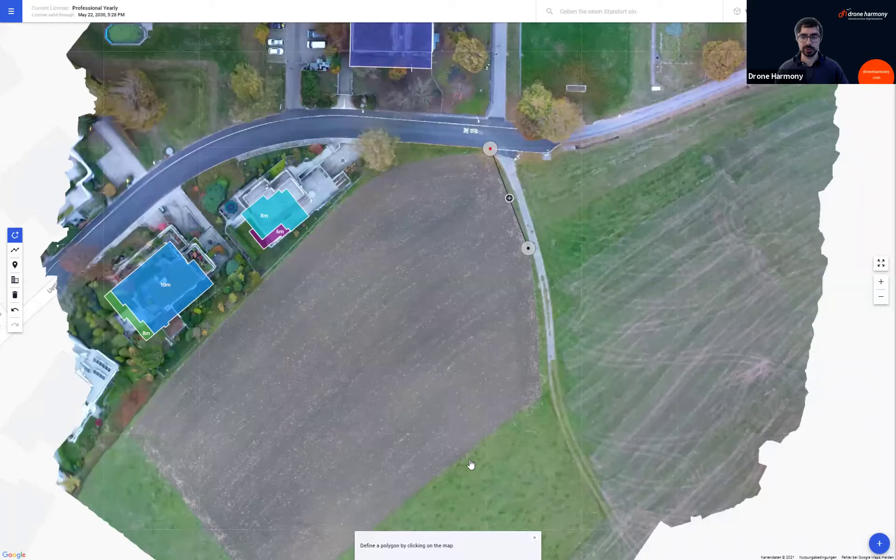
{"action": "left_click", "coordinate": [540, 398]}
{"action": "left_click_drag", "start_coordinate": [470, 463], "coordinate": [489, 403]}
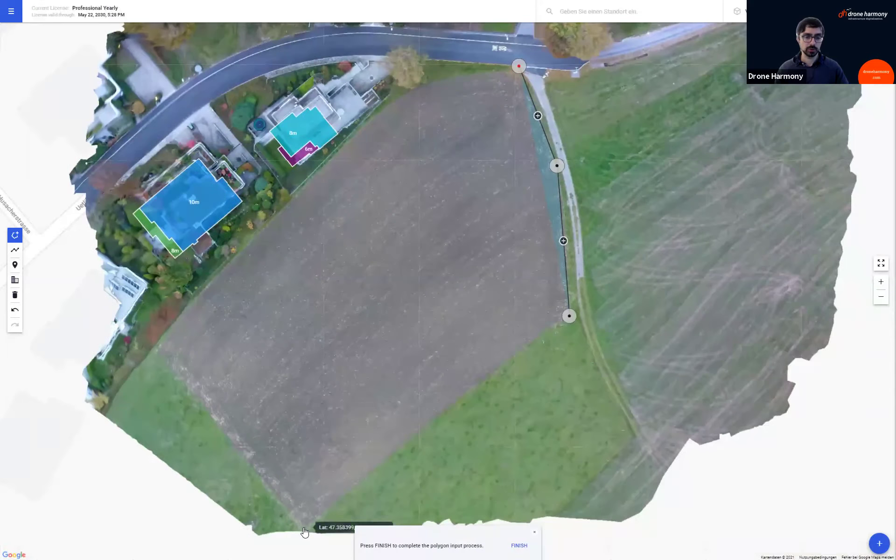
{"action": "left_click", "coordinate": [303, 528]}
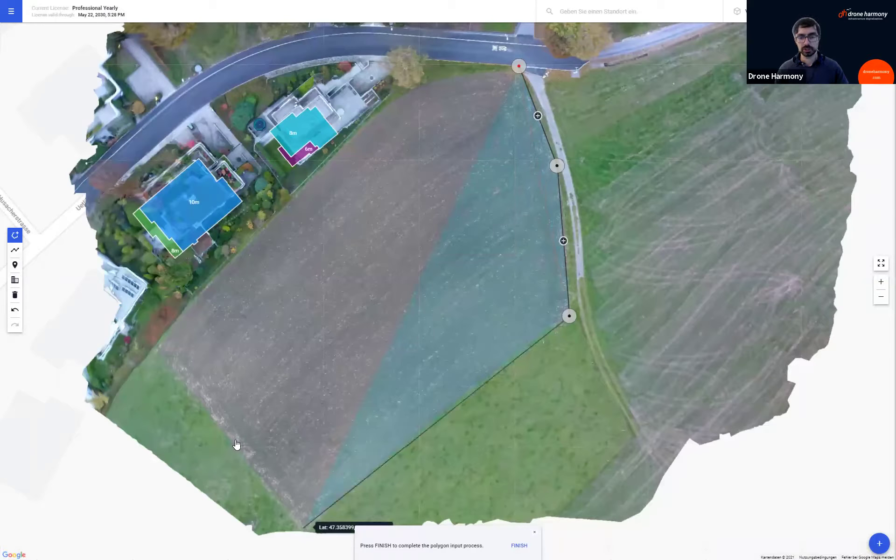
{"action": "left_click", "coordinate": [155, 346]}
{"action": "left_click", "coordinate": [197, 293]}
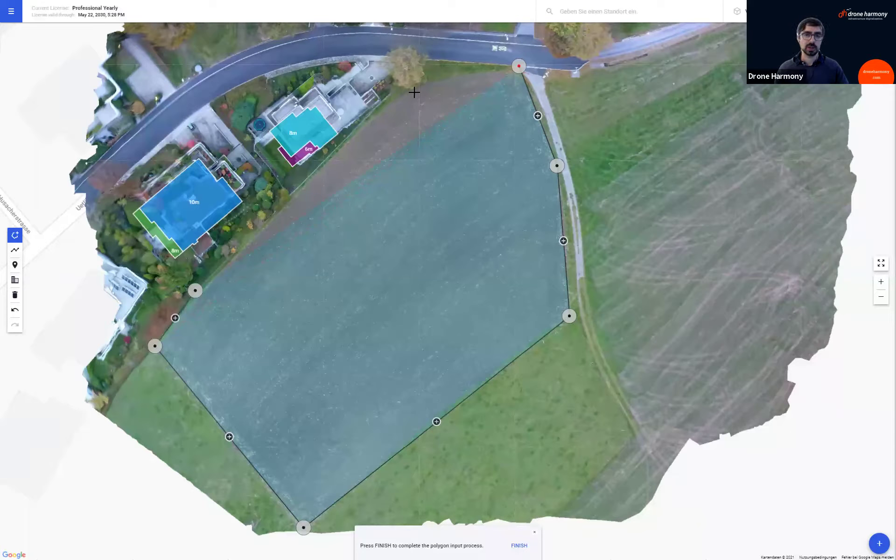
{"action": "left_click", "coordinate": [378, 114]}
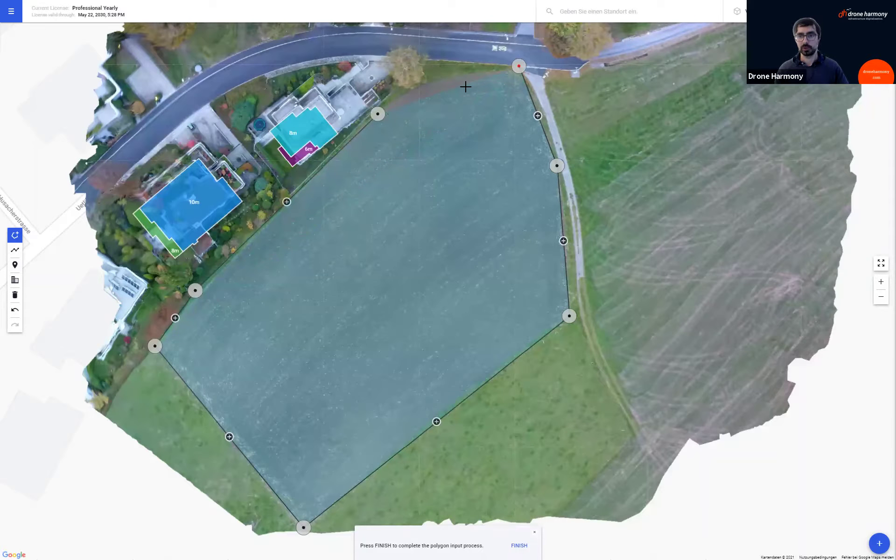
{"action": "left_click", "coordinate": [435, 78]}
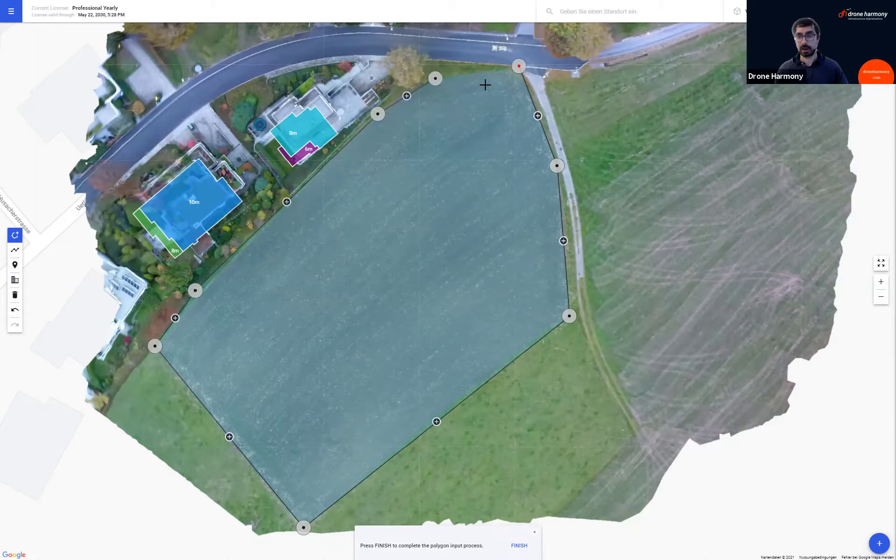
{"action": "left_click", "coordinate": [520, 66]}
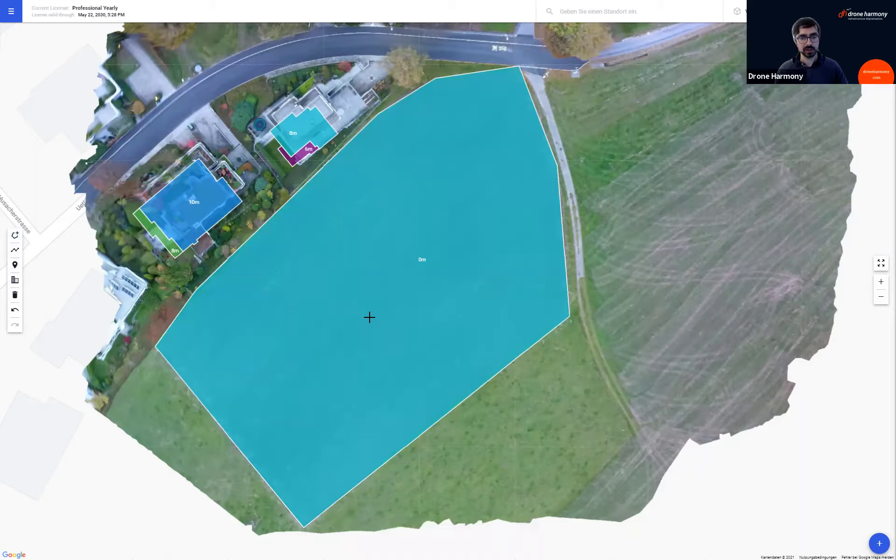
Step: Inspect the orthophoto overlay's box area and available options on the map, closing its details afterwards
{"action": "scroll", "coordinate": [369, 317], "scroll_direction": "down", "scroll_amount": 1}
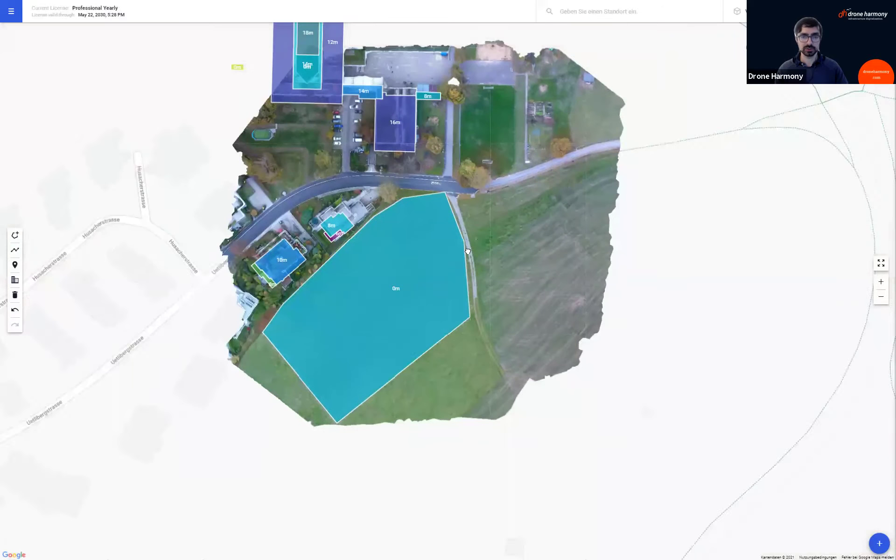
{"action": "left_click_drag", "start_coordinate": [468, 251], "coordinate": [439, 293]}
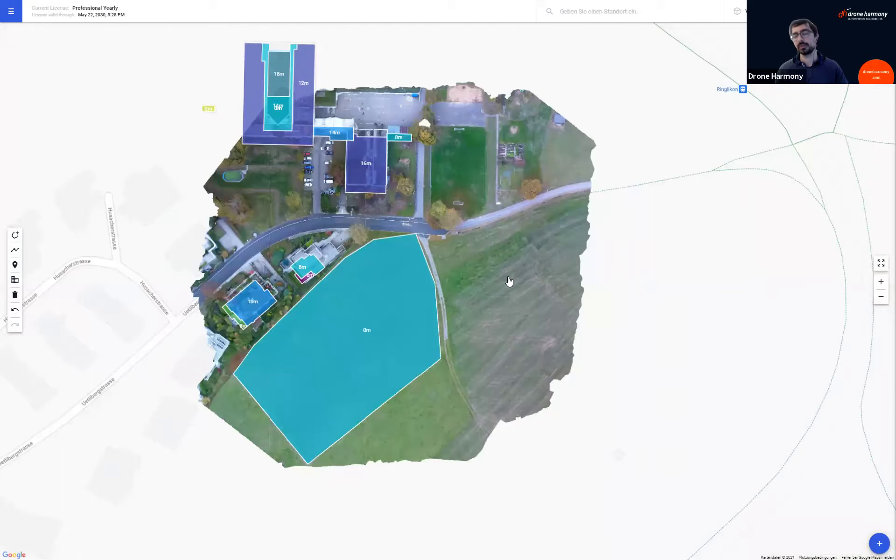
{"action": "right_click", "coordinate": [523, 245]}
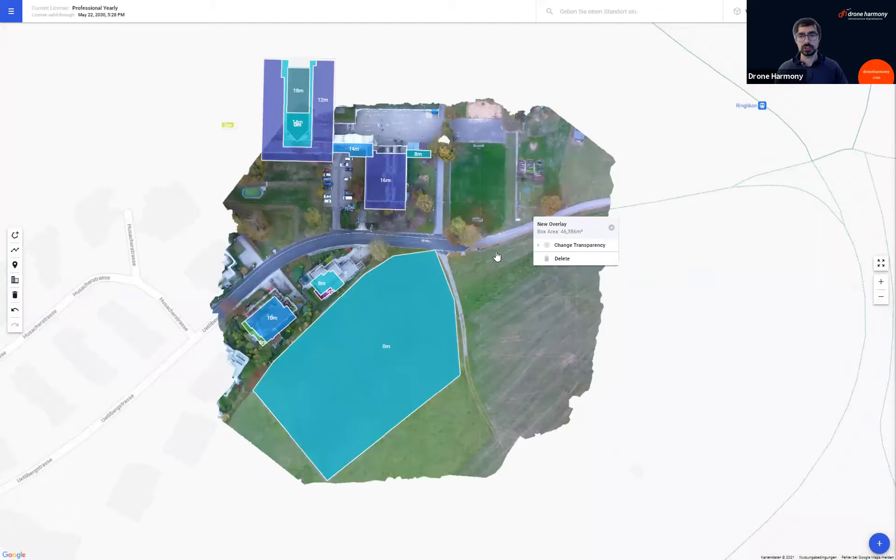
{"action": "left_click_drag", "start_coordinate": [572, 223], "coordinate": [596, 244]}
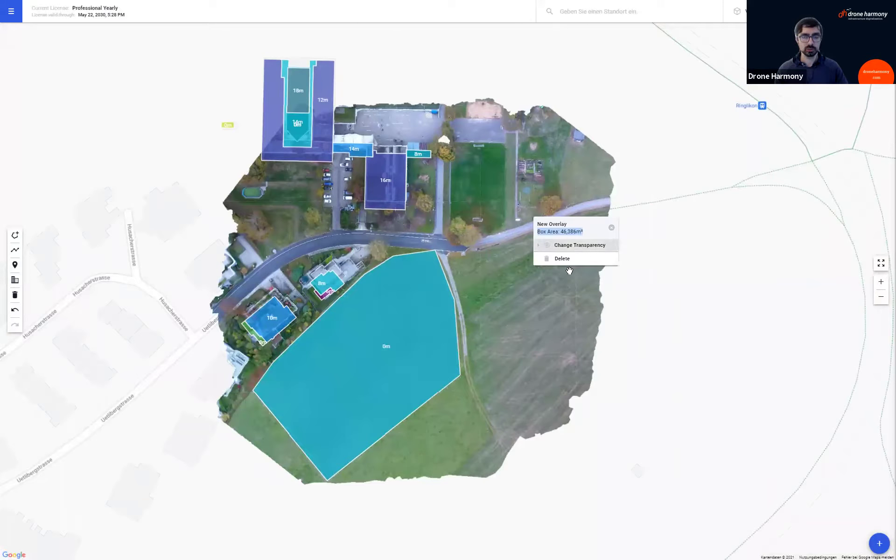
{"action": "left_click", "coordinate": [611, 229]}
{"action": "left_click", "coordinate": [590, 361]}
{"action": "scroll", "coordinate": [572, 293], "scroll_direction": "up", "scroll_amount": 2}
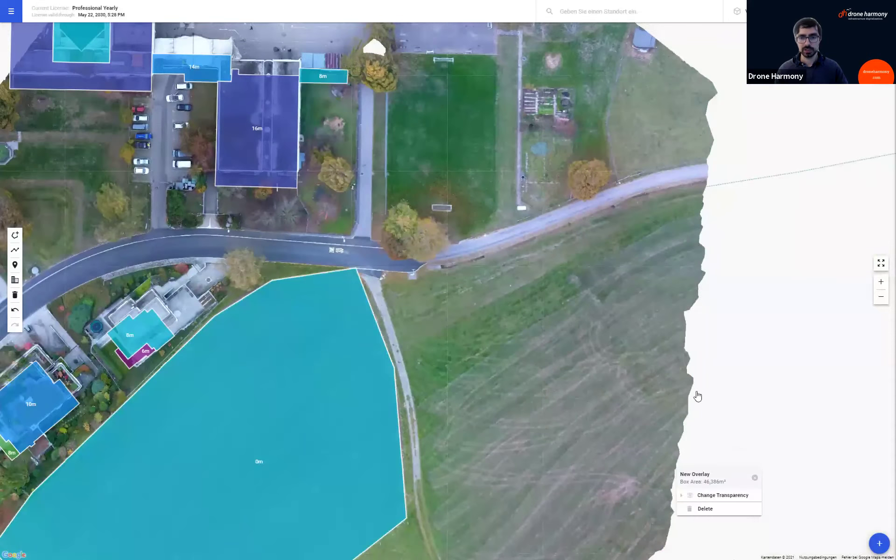
{"action": "left_click", "coordinate": [735, 496]}
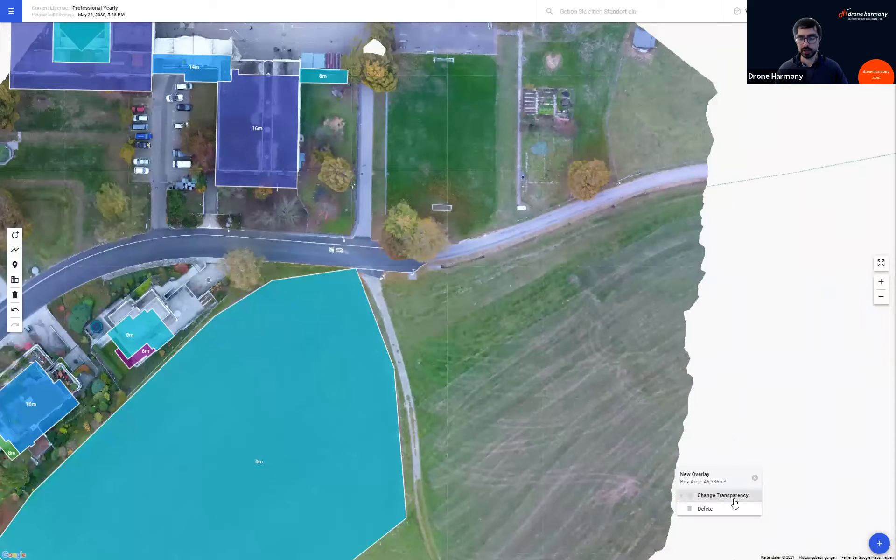
{"action": "left_click", "coordinate": [755, 478]}
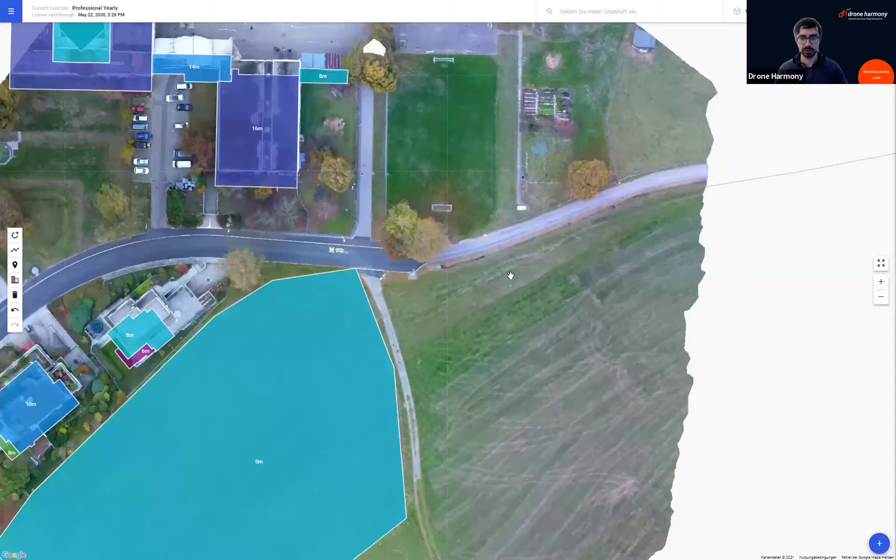
Step: Fade the orthophoto overlay to 0 with its transparency setting, restore it to 1 and close the overlay's options
{"action": "left_click", "coordinate": [517, 274]}
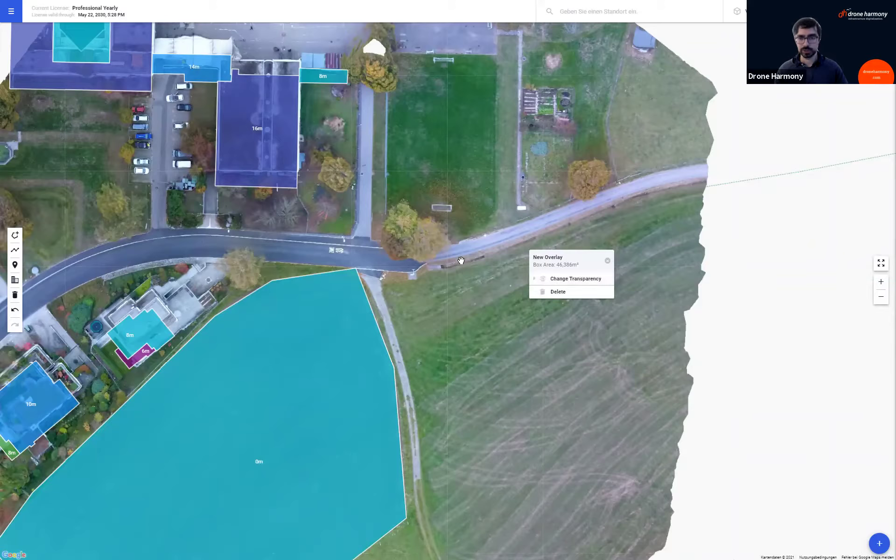
{"action": "left_click", "coordinate": [567, 282]}
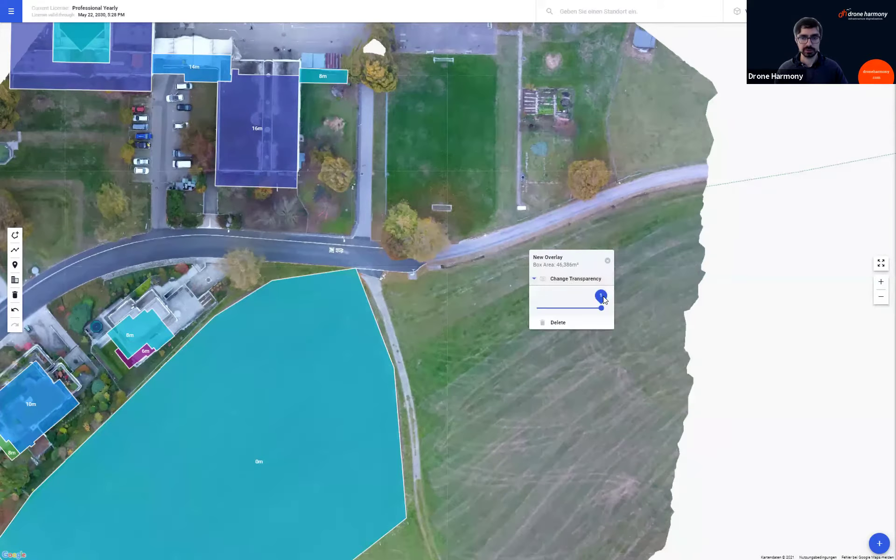
{"action": "left_click_drag", "start_coordinate": [602, 300], "coordinate": [535, 298]}
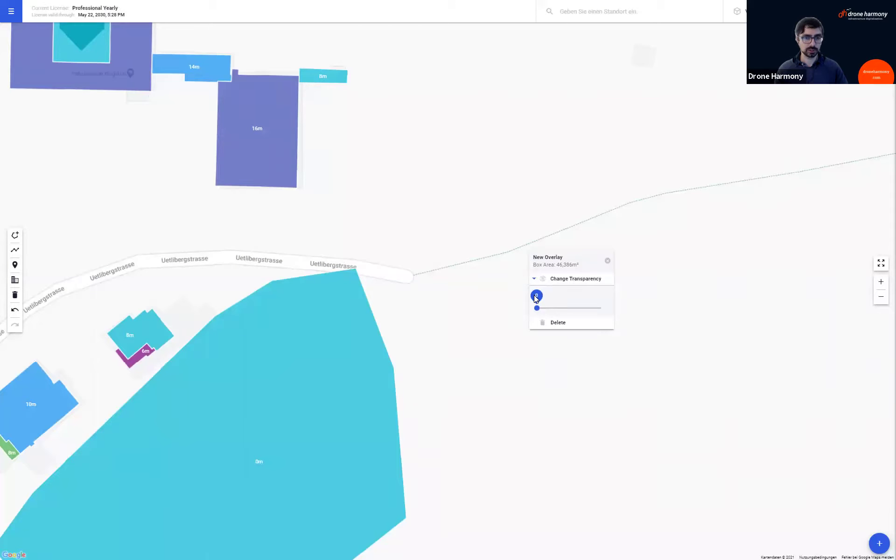
{"action": "left_click_drag", "start_coordinate": [536, 300], "coordinate": [607, 299]}
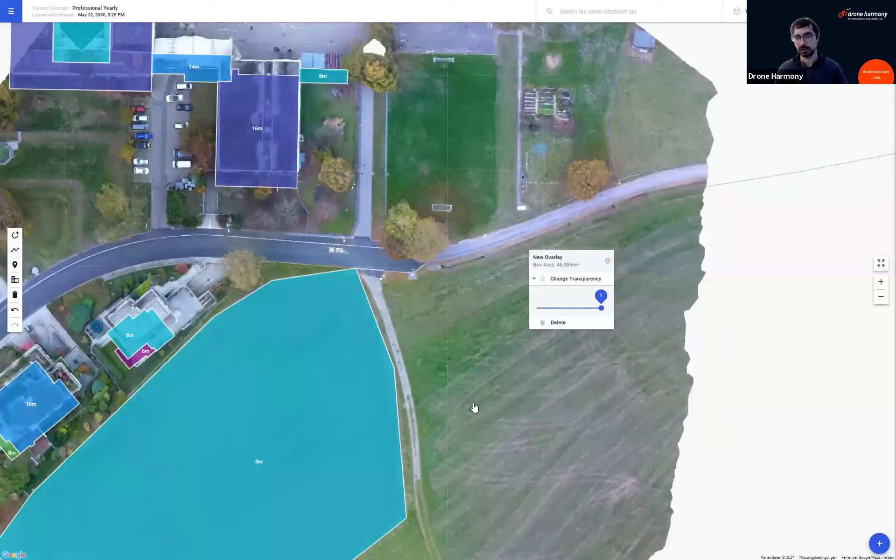
{"action": "mouse_move", "coordinate": [601, 298]}
{"action": "left_mouse_down"}
{"action": "mouse_move", "coordinate": [571, 305]}
{"action": "mouse_move", "coordinate": [609, 305]}
{"action": "left_mouse_up"}
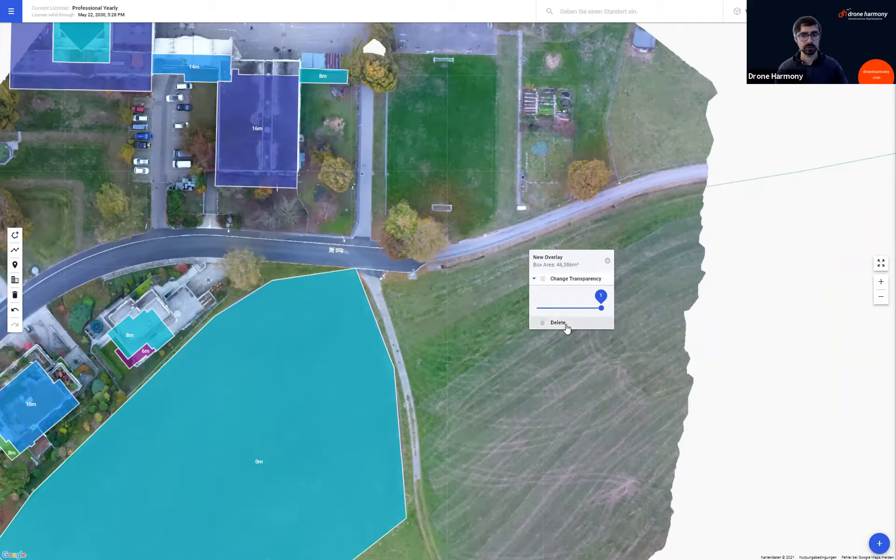
{"action": "left_click", "coordinate": [607, 260]}
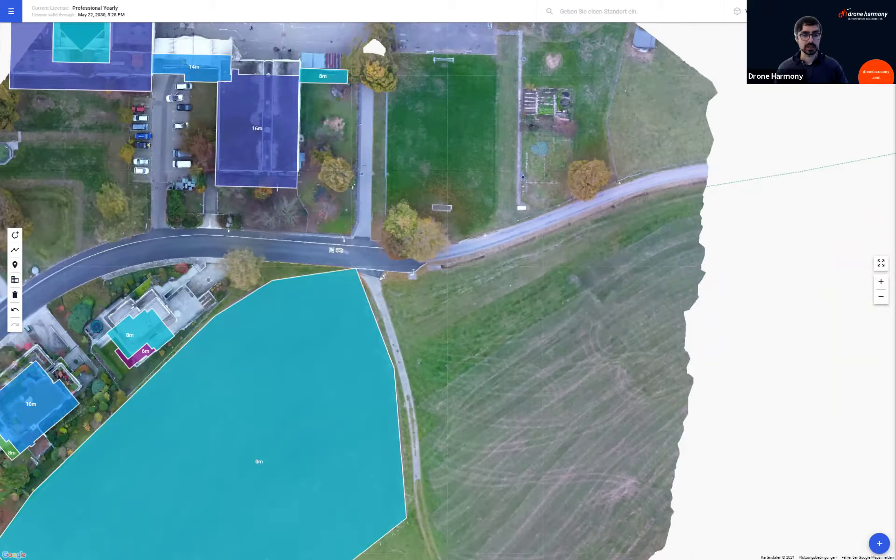
Step: Show the list of sites beside the map and expand the Uetliberg site down to its overlays
{"action": "left_click", "coordinate": [885, 11]}
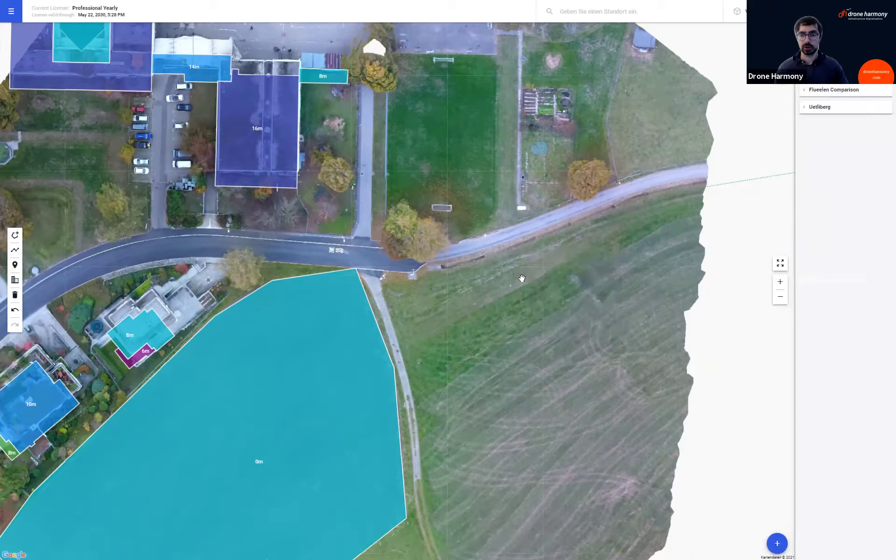
{"action": "left_click", "coordinate": [833, 111]}
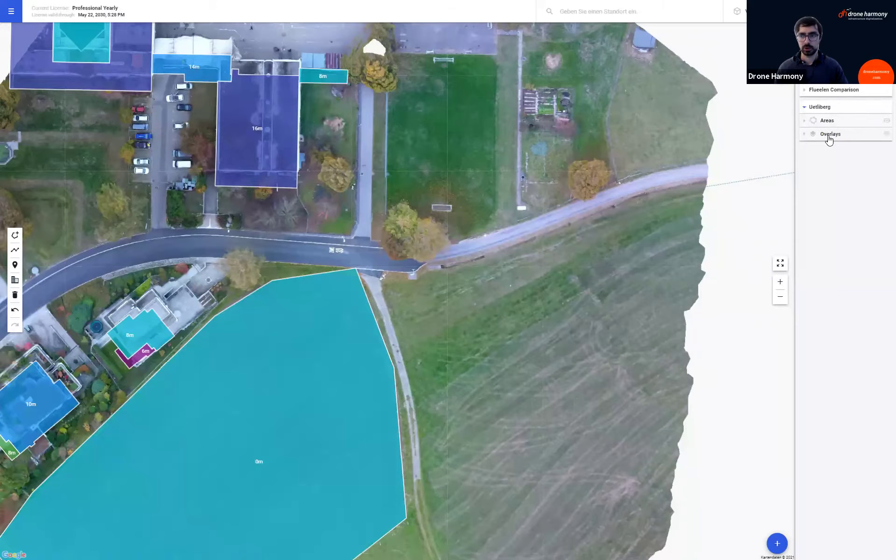
{"action": "scroll", "coordinate": [500, 195], "scroll_direction": "down", "scroll_amount": 3}
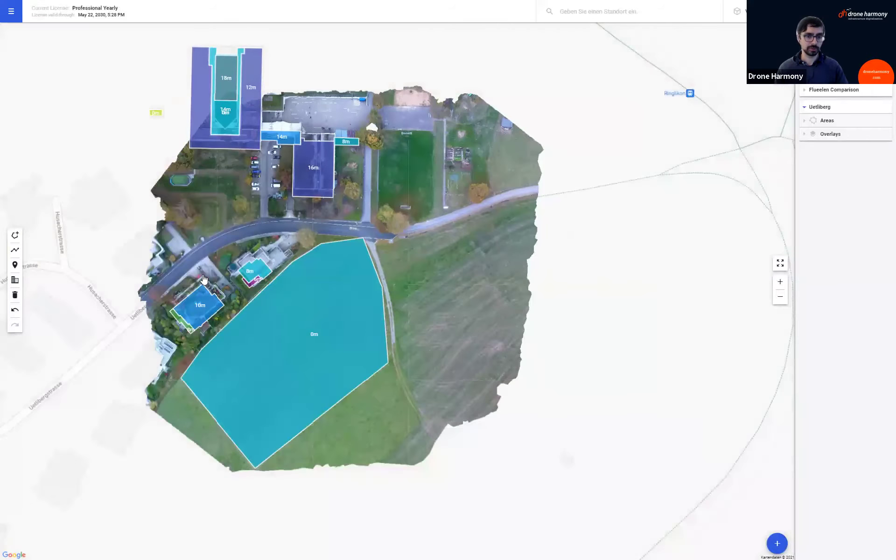
{"action": "left_click", "coordinate": [824, 122]}
{"action": "left_click", "coordinate": [827, 123]}
{"action": "left_click", "coordinate": [831, 135]}
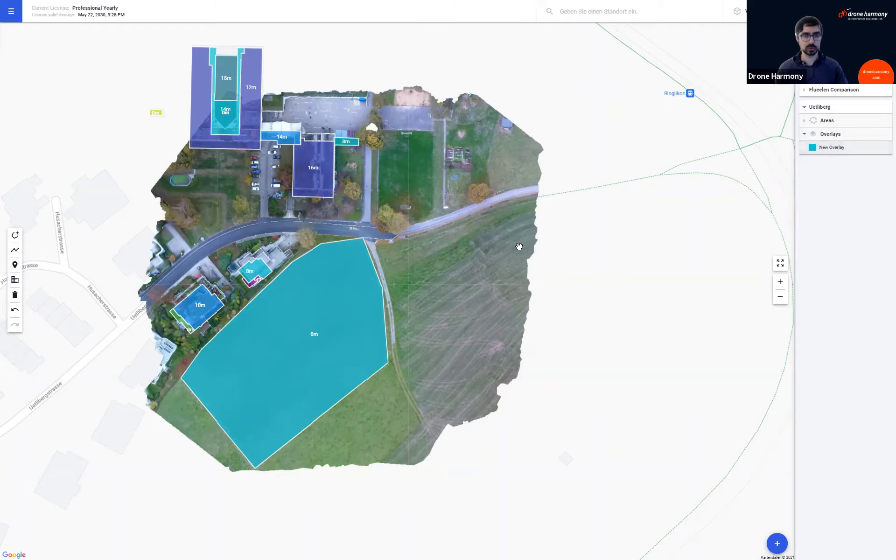
Step: Hide the New Overlay orthophoto of the Uetliberg site and make it visible again
{"action": "mouse_move", "coordinate": [882, 149]}
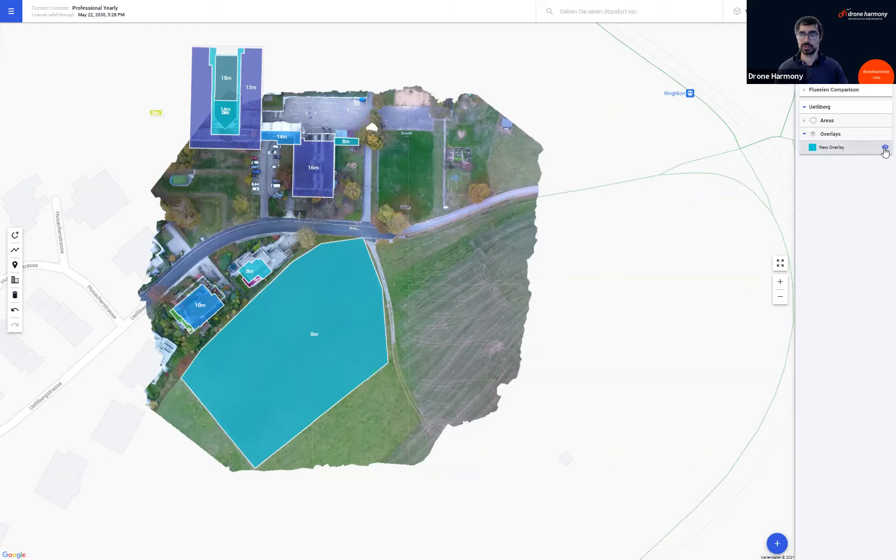
{"action": "left_click", "coordinate": [885, 148]}
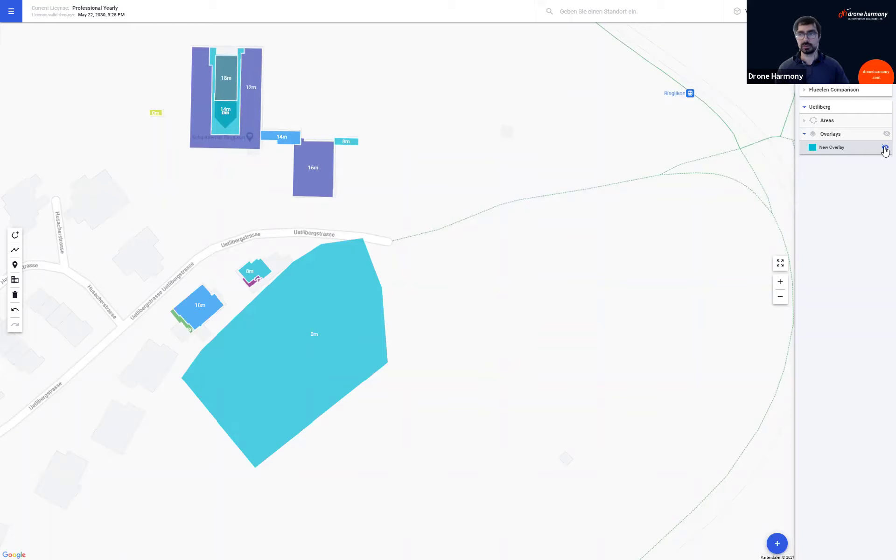
{"action": "left_click", "coordinate": [884, 149]}
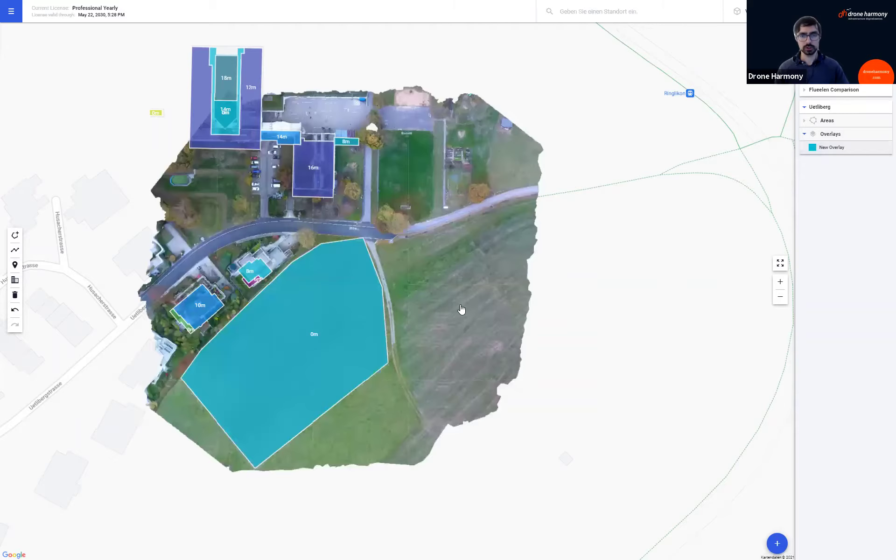
Step: Switch the Uetliberg site from the 2D map to the 3D scene and view its building models and field area up close
{"action": "left_click_drag", "start_coordinate": [606, 335], "coordinate": [625, 329]}
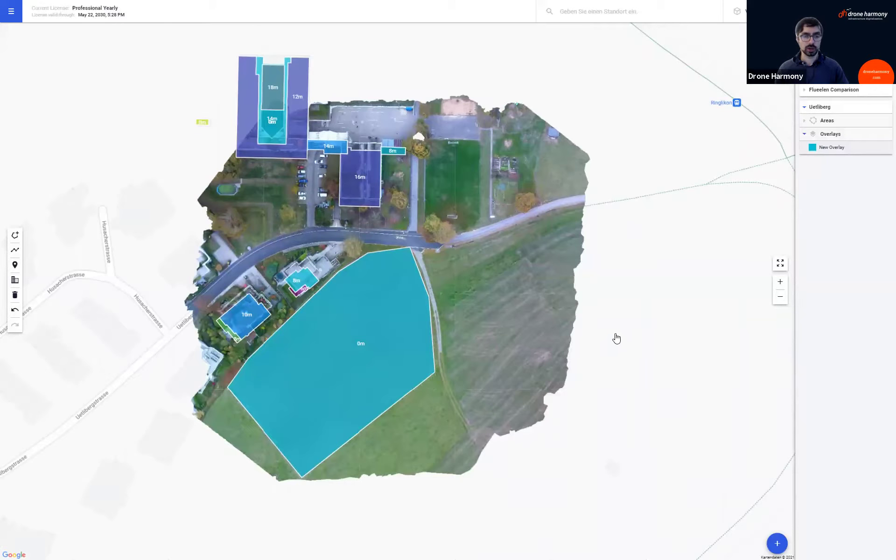
{"action": "left_click_drag", "start_coordinate": [614, 339], "coordinate": [616, 334]}
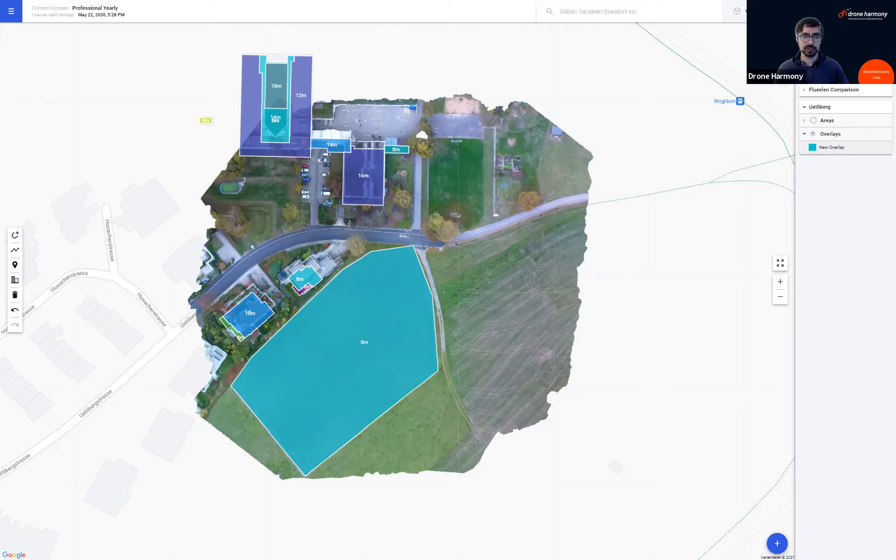
{"action": "left_click", "coordinate": [759, 11]}
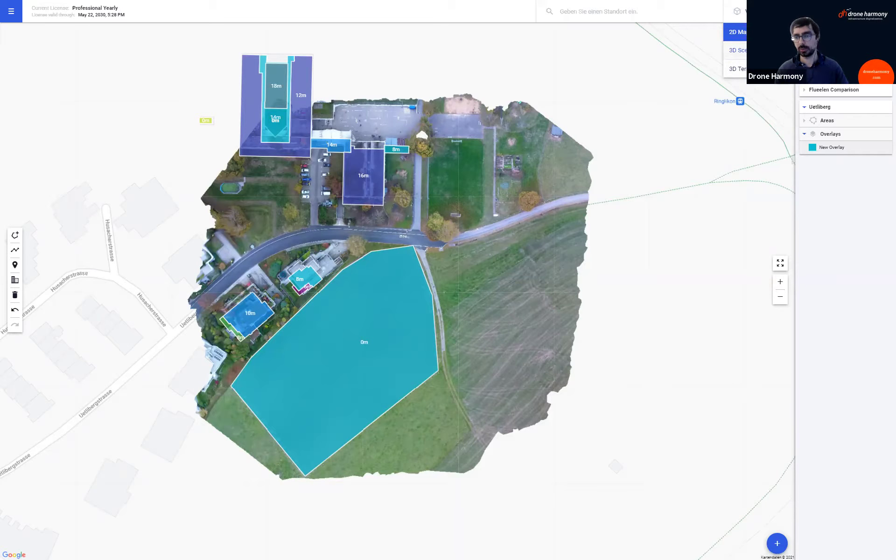
{"action": "left_click", "coordinate": [738, 49]}
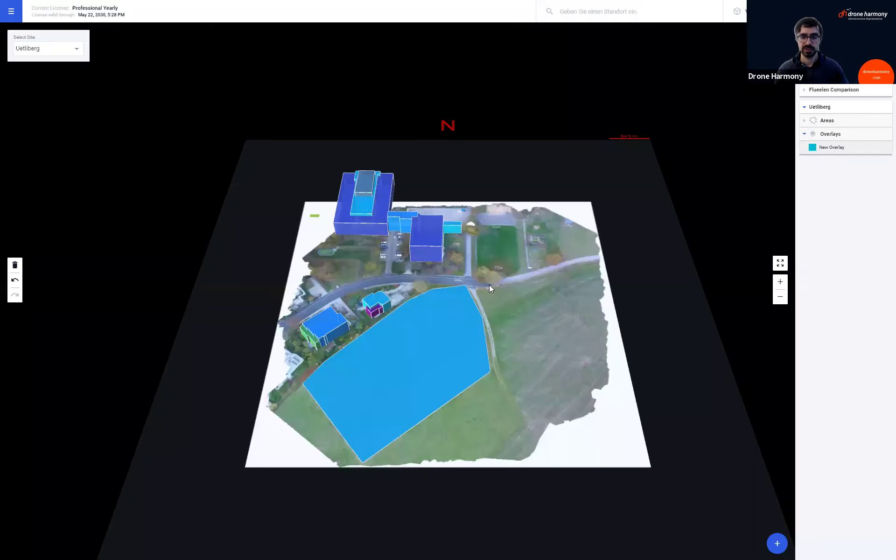
{"action": "scroll", "coordinate": [513, 389], "scroll_direction": "up", "scroll_amount": 3}
{"action": "right_click_drag", "start_coordinate": [511, 390], "coordinate": [521, 371]}
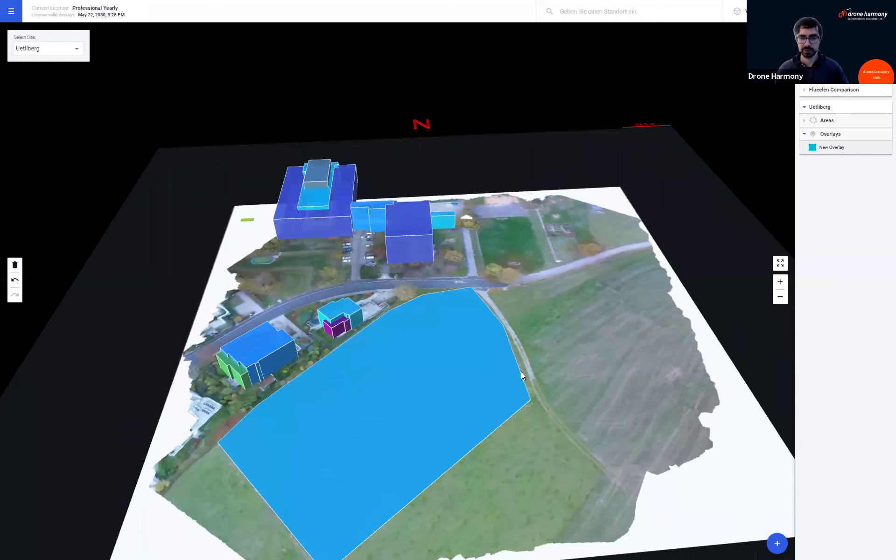
Step: Examine the Uetliberg 3D scene from several angles, checking how the building models and the field area sit on the orthophoto
{"action": "left_click_drag", "start_coordinate": [519, 371], "coordinate": [448, 371]}
{"action": "scroll", "coordinate": [469, 364], "scroll_direction": "up", "scroll_amount": 3}
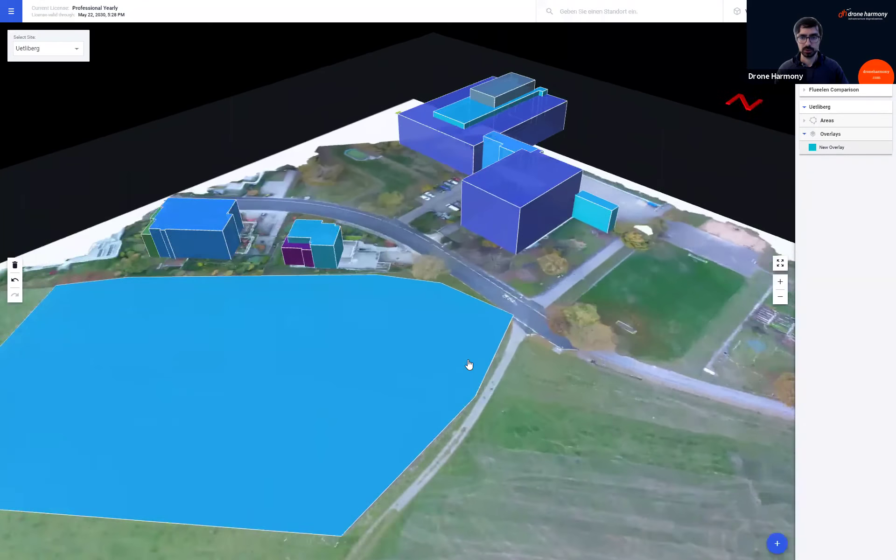
{"action": "left_click_drag", "start_coordinate": [561, 279], "coordinate": [485, 336]}
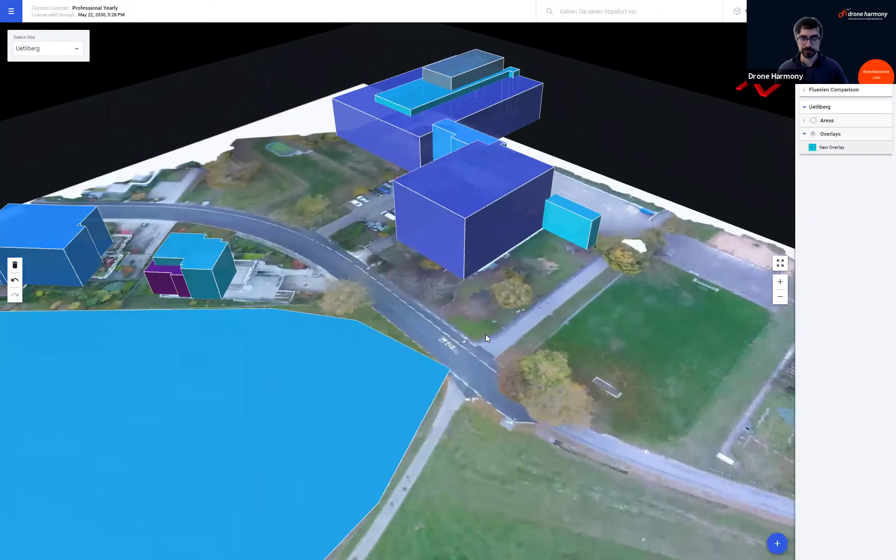
{"action": "right_click_drag", "start_coordinate": [542, 285], "coordinate": [525, 288]}
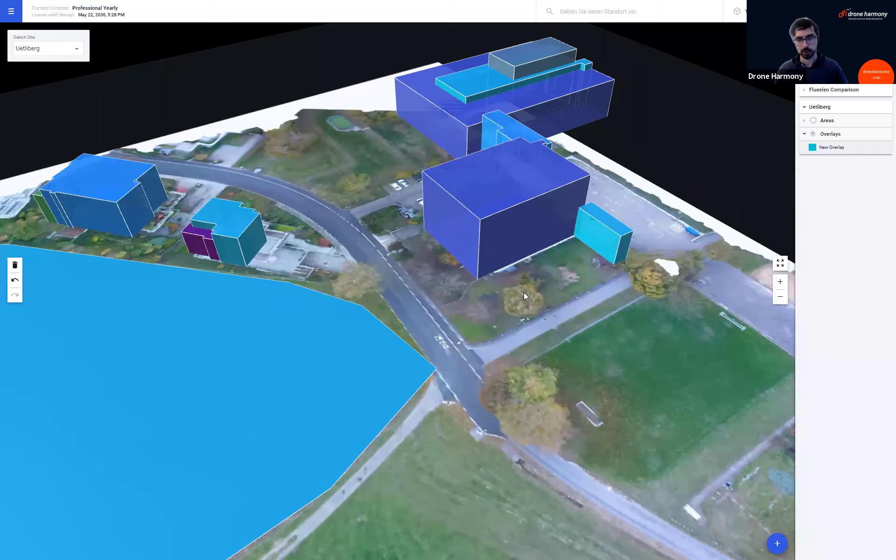
{"action": "right_click_drag", "start_coordinate": [522, 292], "coordinate": [538, 289]}
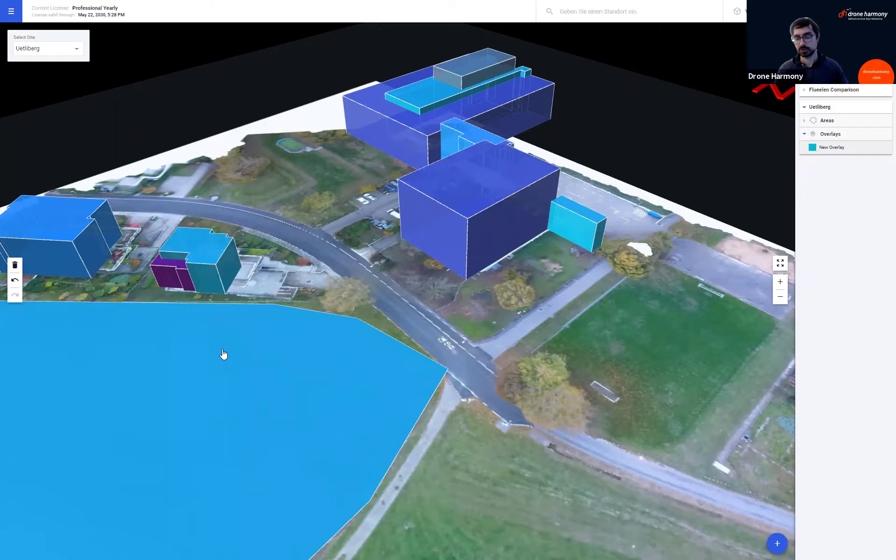
{"action": "right_click_drag", "start_coordinate": [331, 349], "coordinate": [355, 353]}
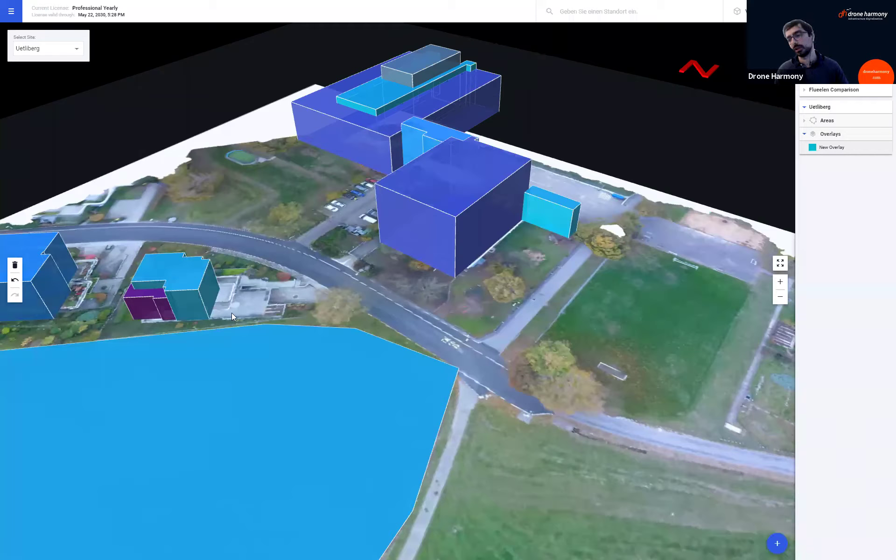
{"action": "middle_click_drag", "start_coordinate": [286, 314], "coordinate": [146, 315]}
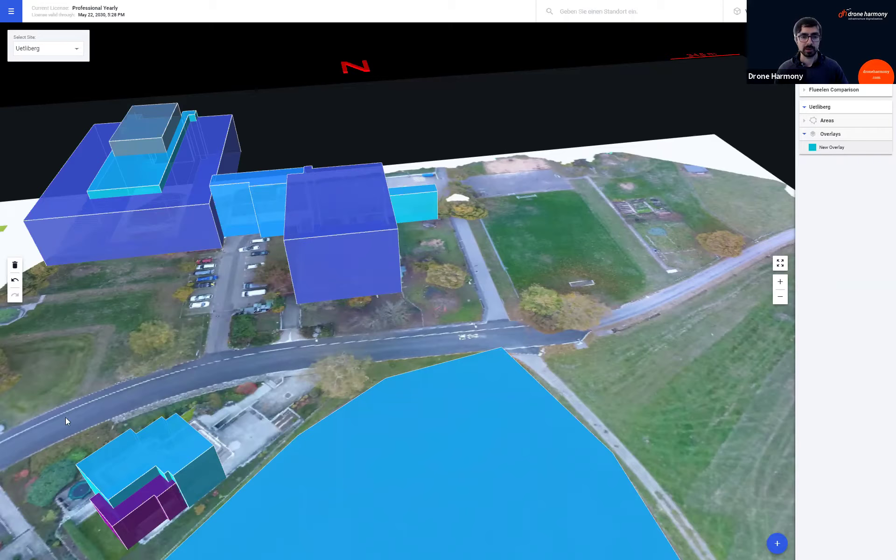
{"action": "scroll", "coordinate": [583, 314], "scroll_direction": "down", "scroll_amount": 2}
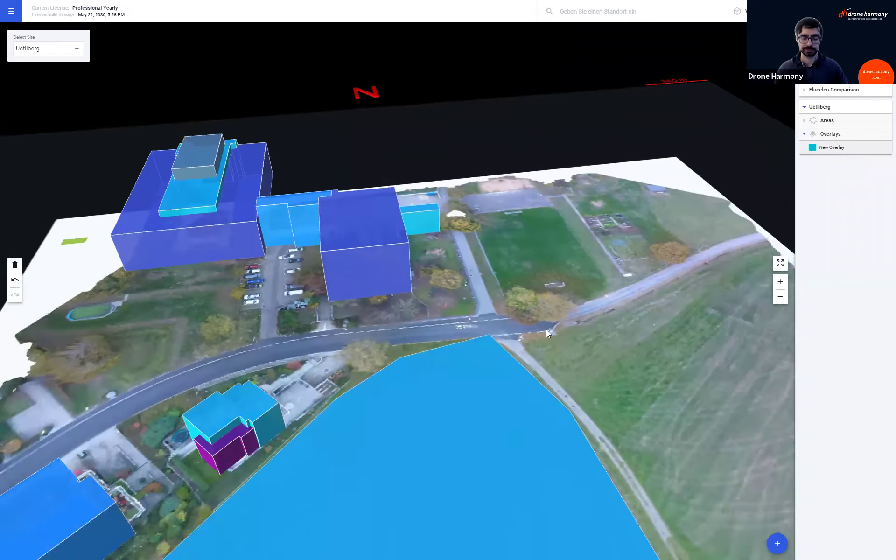
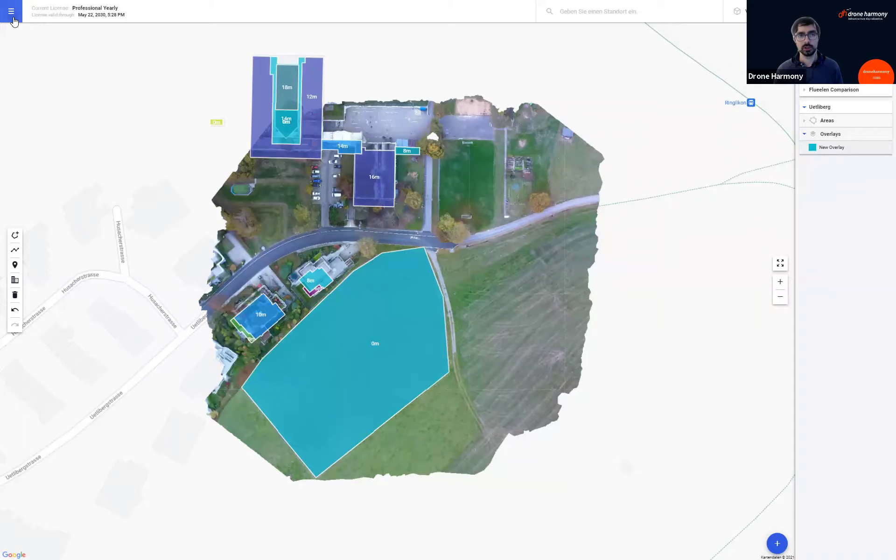
Step: Start uploading an overlay from file into the overlay storage and choose uetliberg.tif from the Downloads folder
{"action": "left_click", "coordinate": [14, 21]}
{"action": "left_click", "coordinate": [49, 105]}
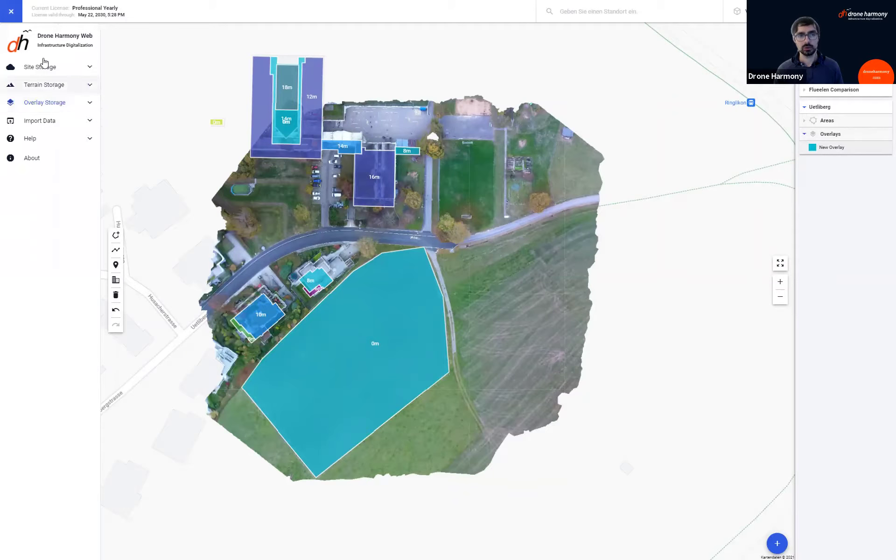
{"action": "left_click", "coordinate": [40, 105]}
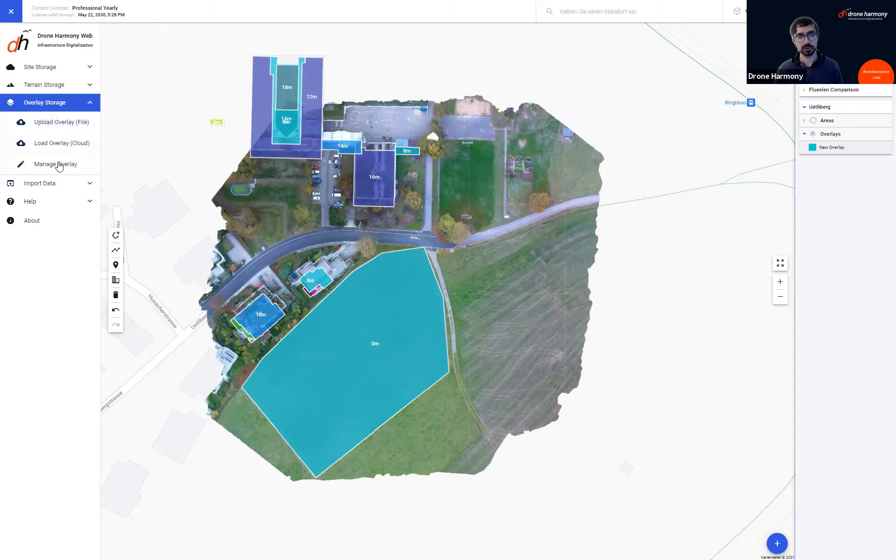
{"action": "left_click", "coordinate": [45, 133]}
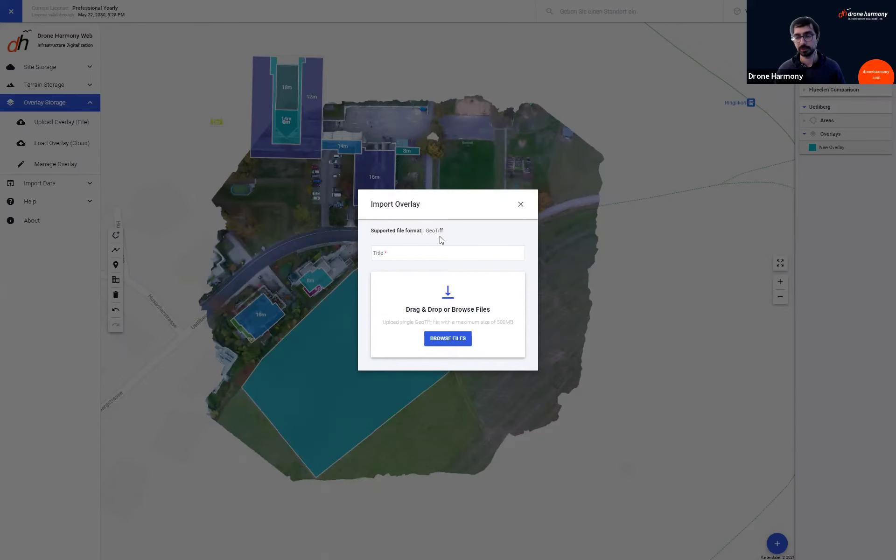
{"action": "left_click", "coordinate": [443, 340]}
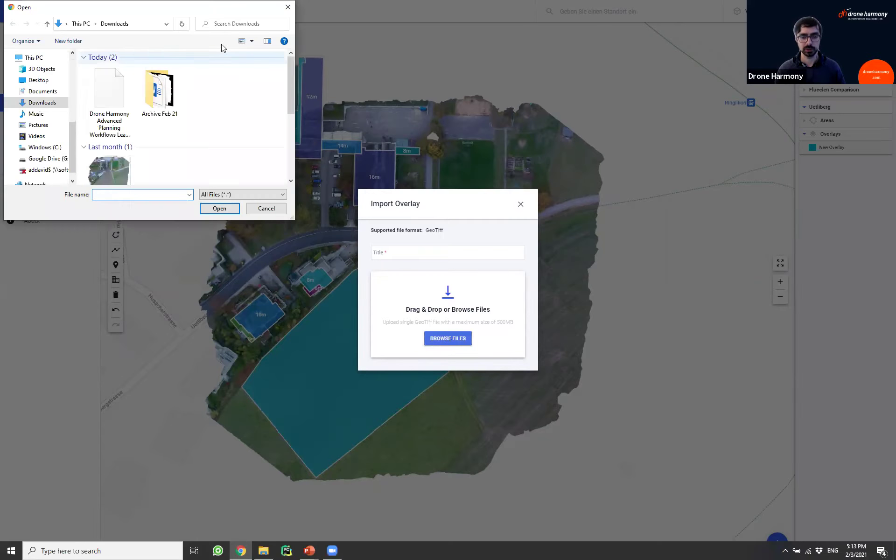
{"action": "scroll", "coordinate": [150, 126], "scroll_direction": "down", "scroll_amount": 1}
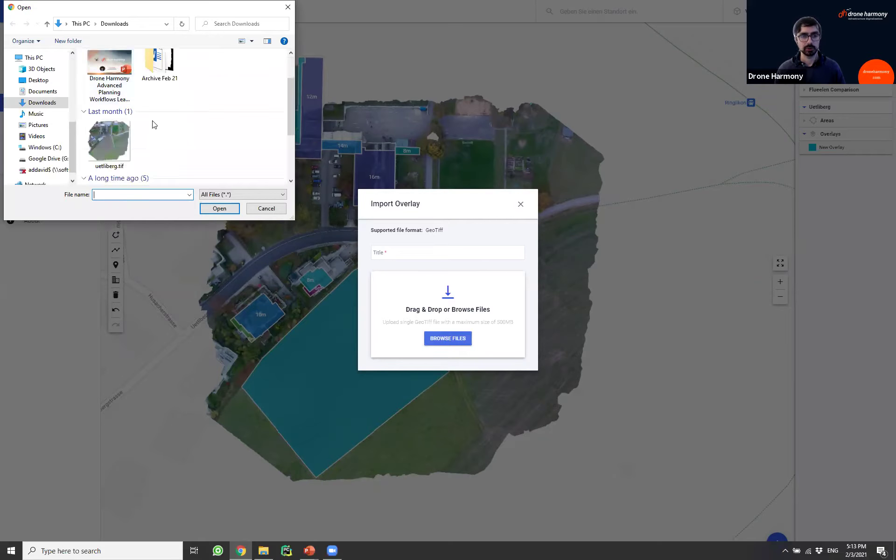
{"action": "left_click", "coordinate": [100, 143]}
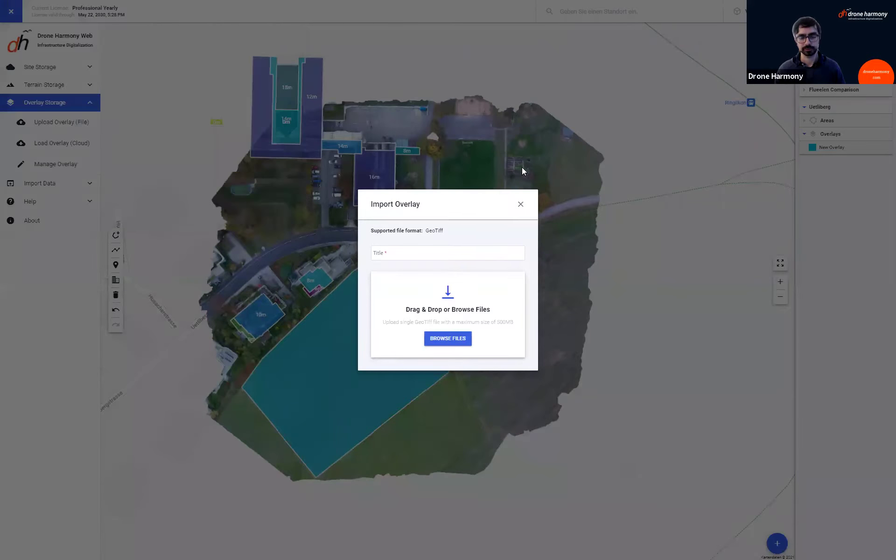
Step: Title the overlay being imported "New overlay"
{"action": "left_click", "coordinate": [442, 248]}
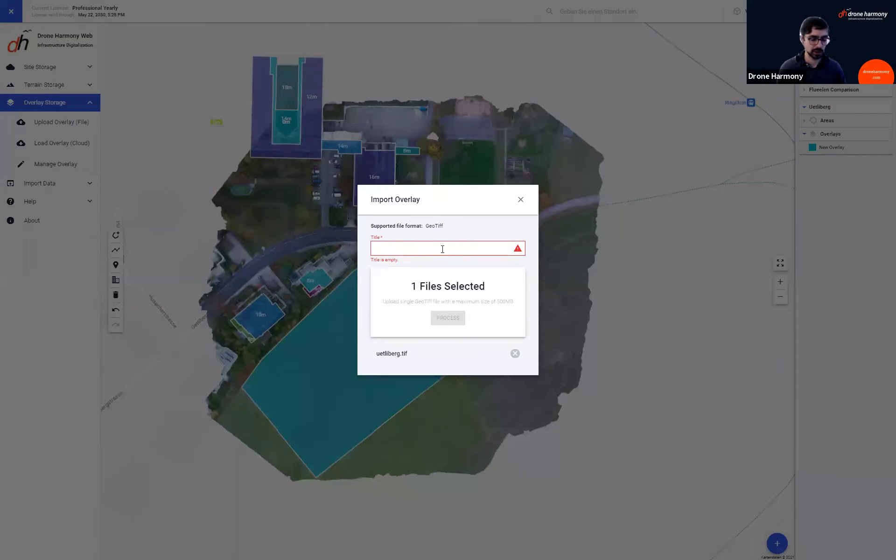
{"action": "type", "text": "New oev"}
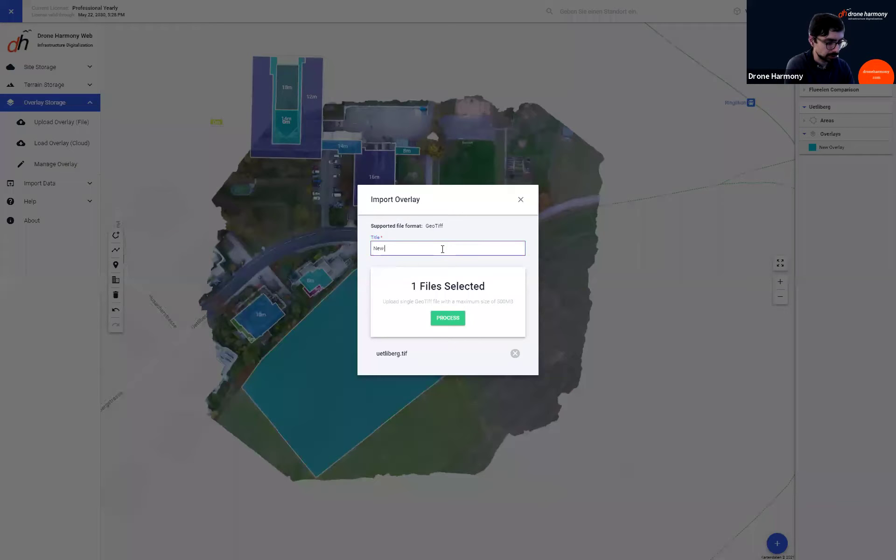
{"action": "key", "text": "BackSpace"}
{"action": "key", "text": "BackSpace"}
{"action": "type", "text": "ve"}
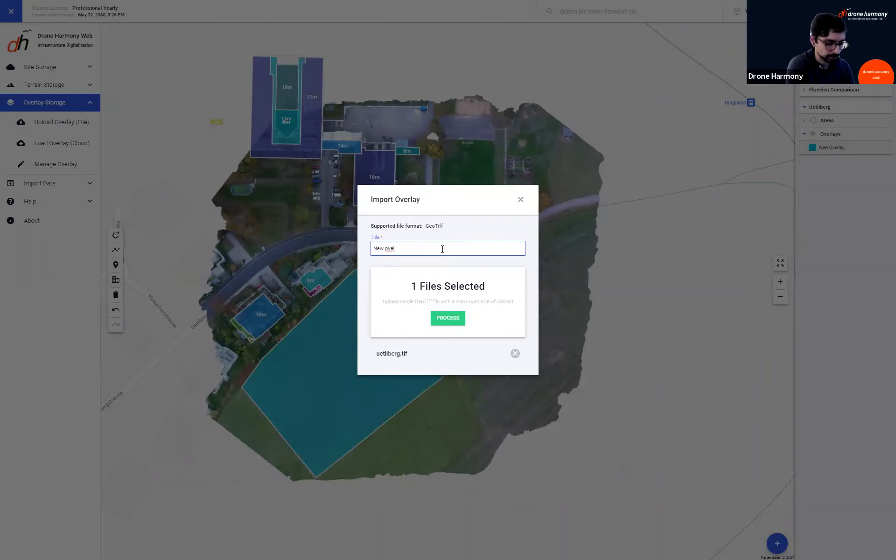
{"action": "type", "text": "rlay"}
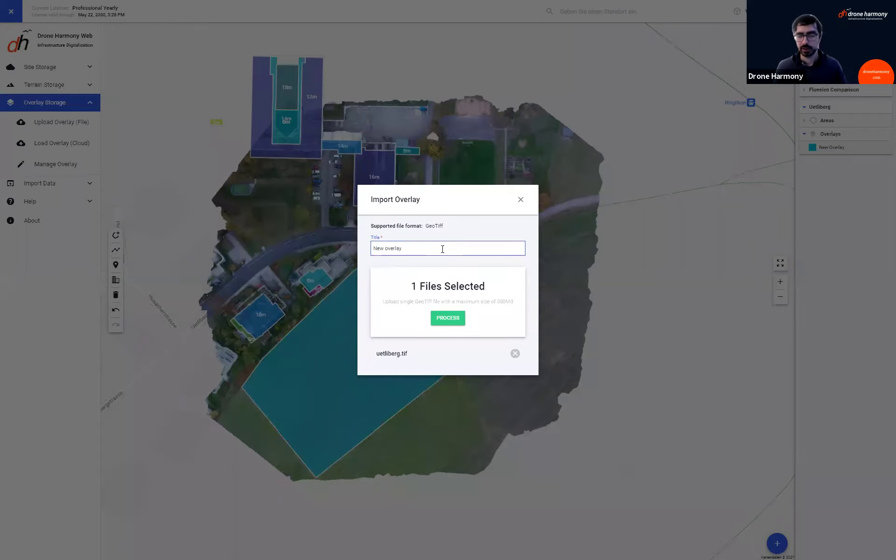
Step: Process the overlay import with EPSG code 4326 and leave it running in the background
{"action": "left_click", "coordinate": [449, 319]}
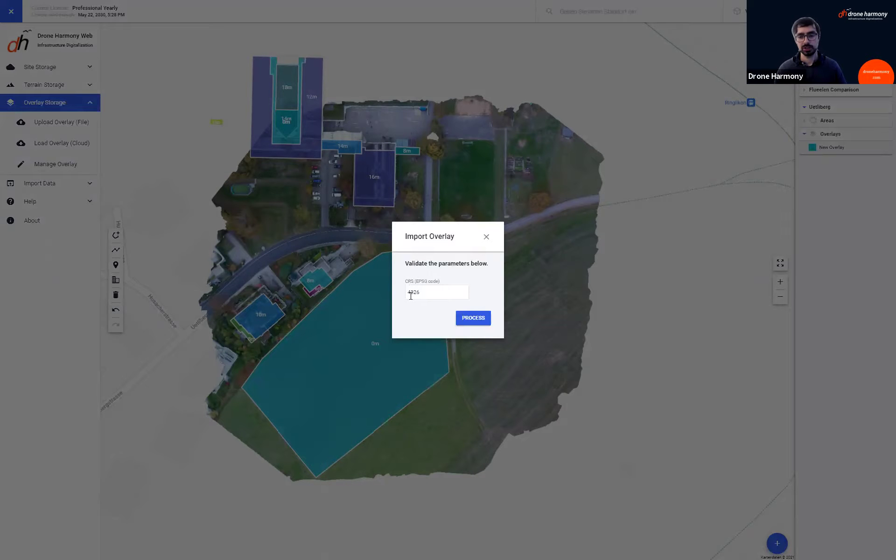
{"action": "left_click", "coordinate": [472, 319]}
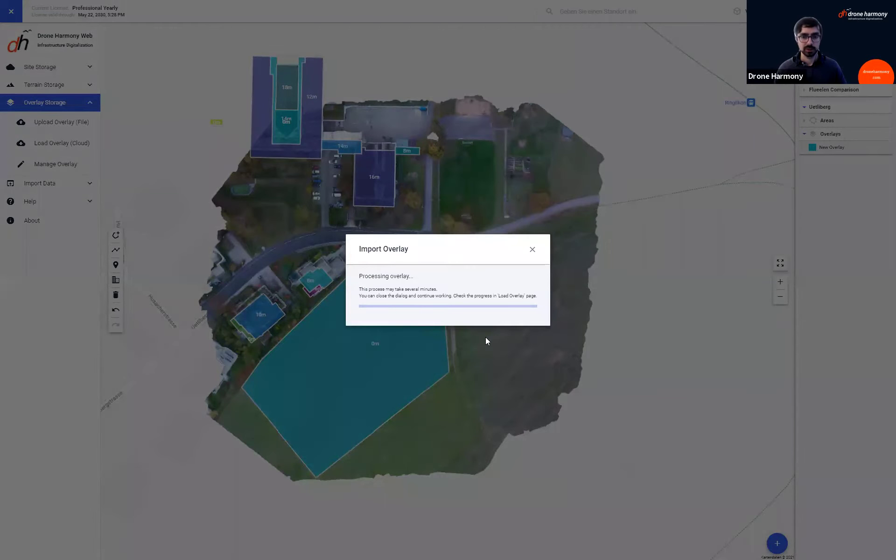
{"action": "left_click", "coordinate": [532, 250]}
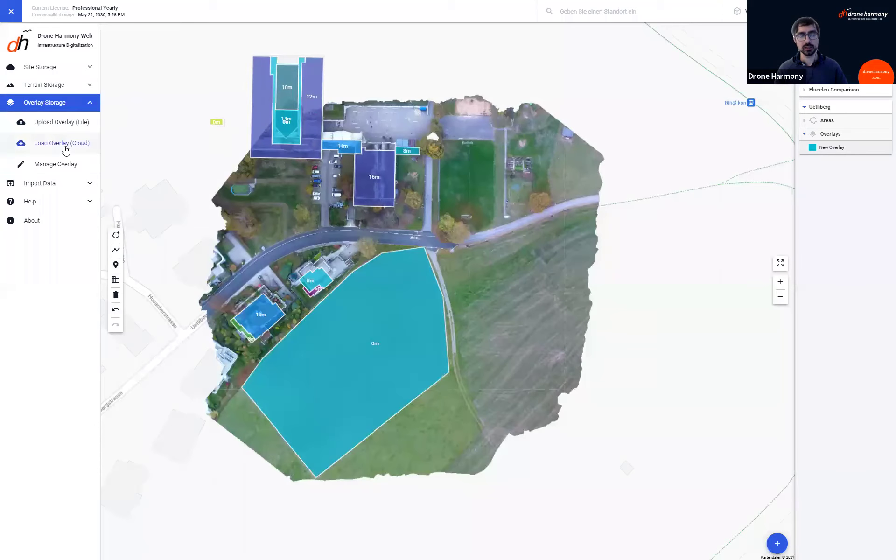
Step: Check the cloud list of overlays available for loading and the list for managing stored overlays, leaving both unchanged
{"action": "left_click", "coordinate": [64, 147]}
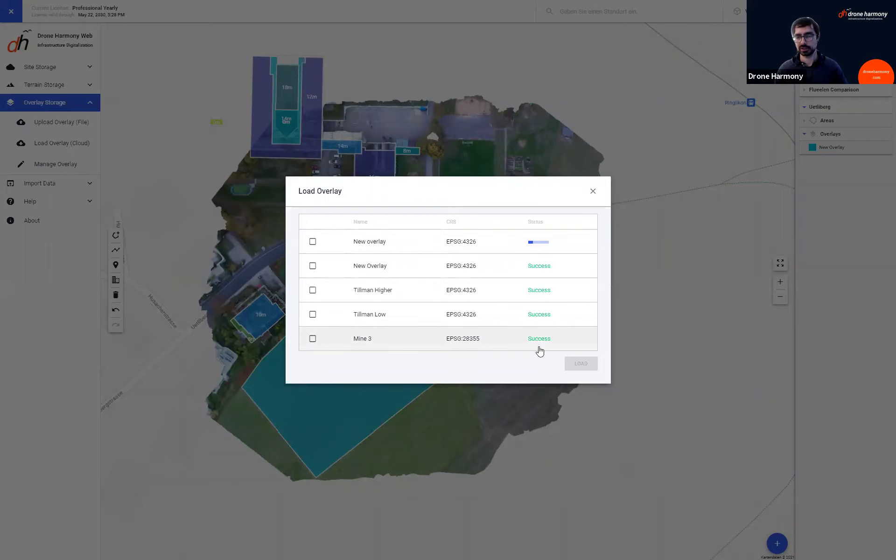
{"action": "left_click", "coordinate": [592, 192]}
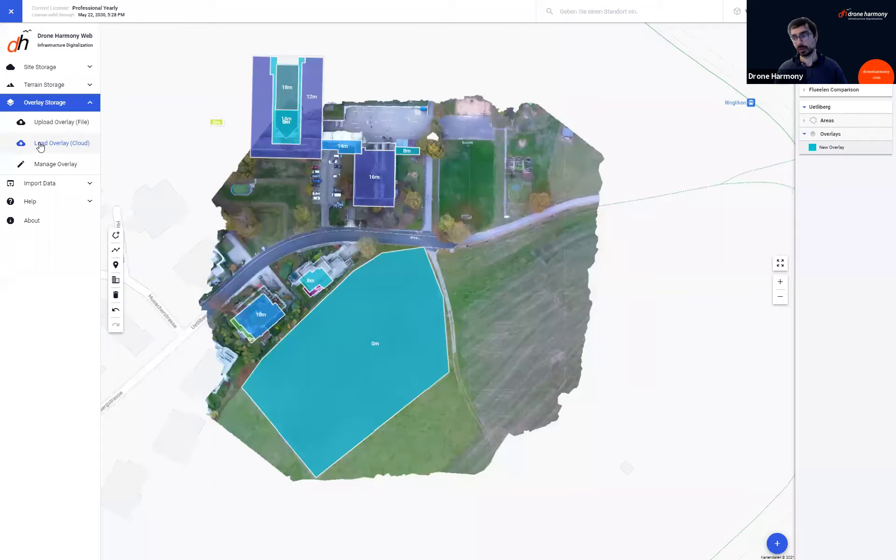
{"action": "left_click", "coordinate": [66, 168]}
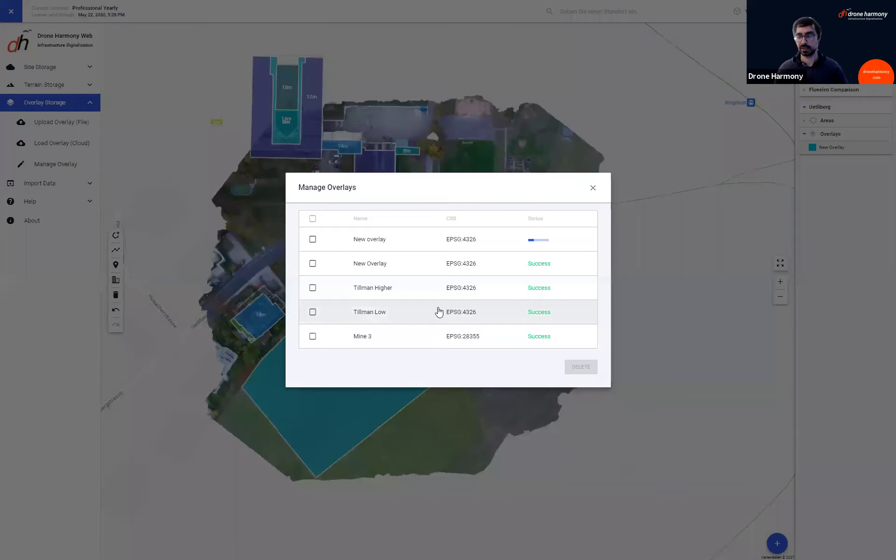
{"action": "left_click", "coordinate": [592, 187]}
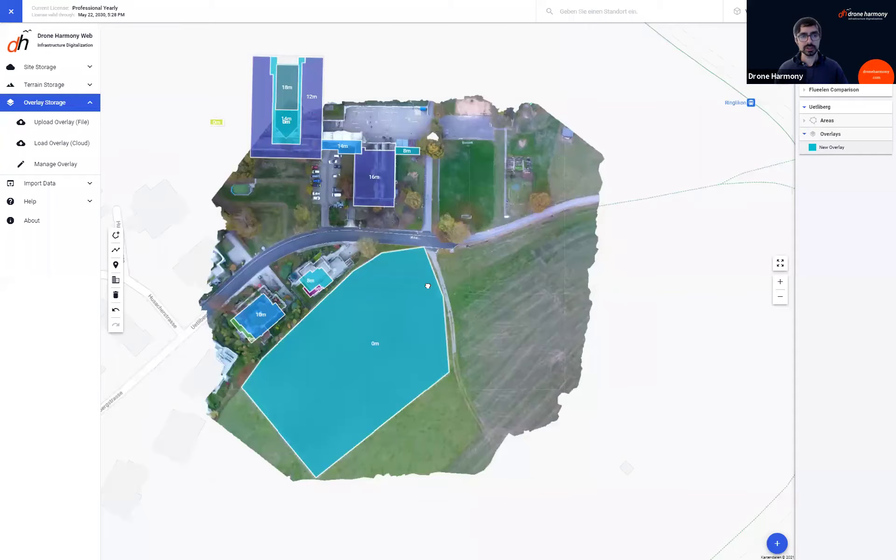
Step: Close the main menu and hide the list of sites beside the Uetliberg map
{"action": "left_click", "coordinate": [11, 14]}
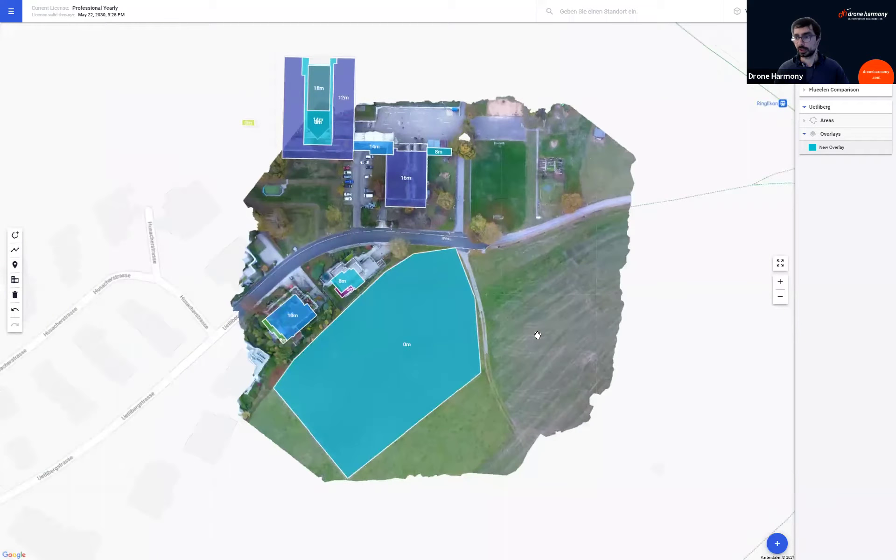
{"action": "left_click", "coordinate": [780, 38]}
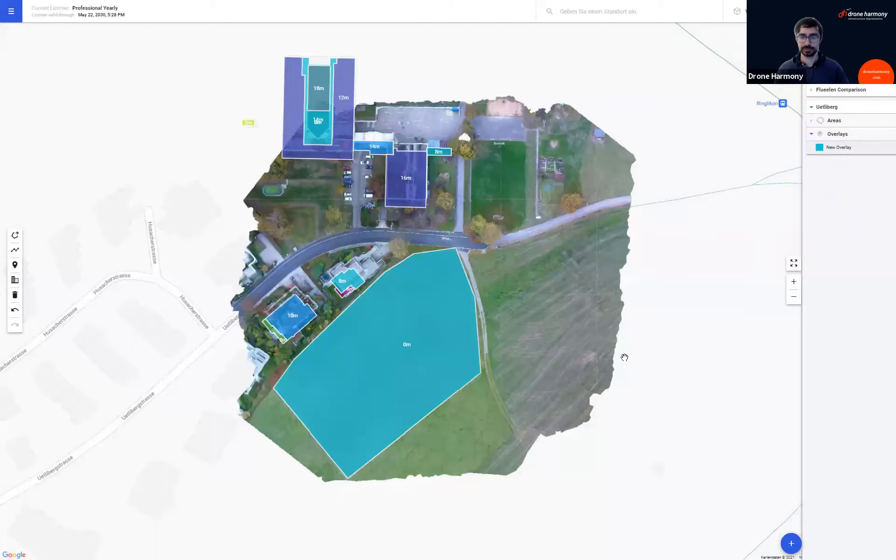
Step: Switch to the PowerPoint slide show and advance to the "Short anonymous poll!" slide
{"action": "key", "text": "alt+Tab"}
{"action": "key", "text": "Tab"}
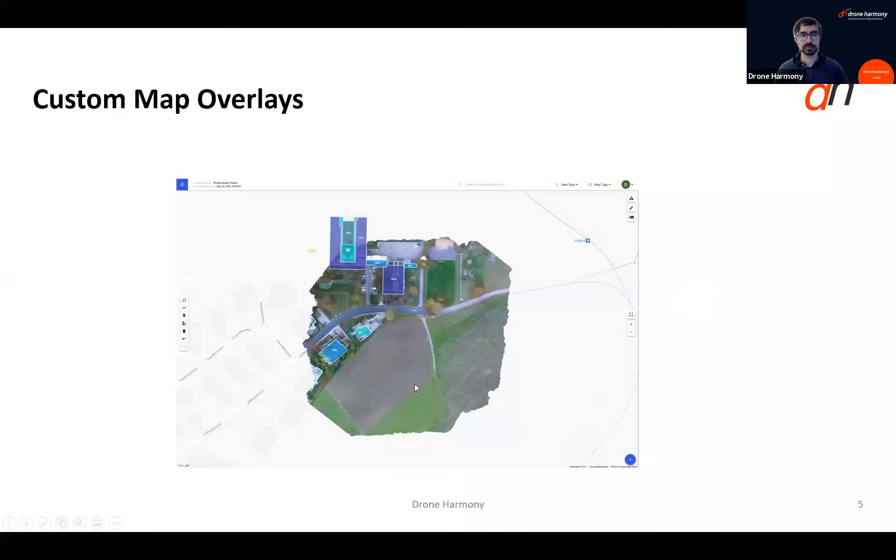
{"action": "left_click", "coordinate": [415, 384]}
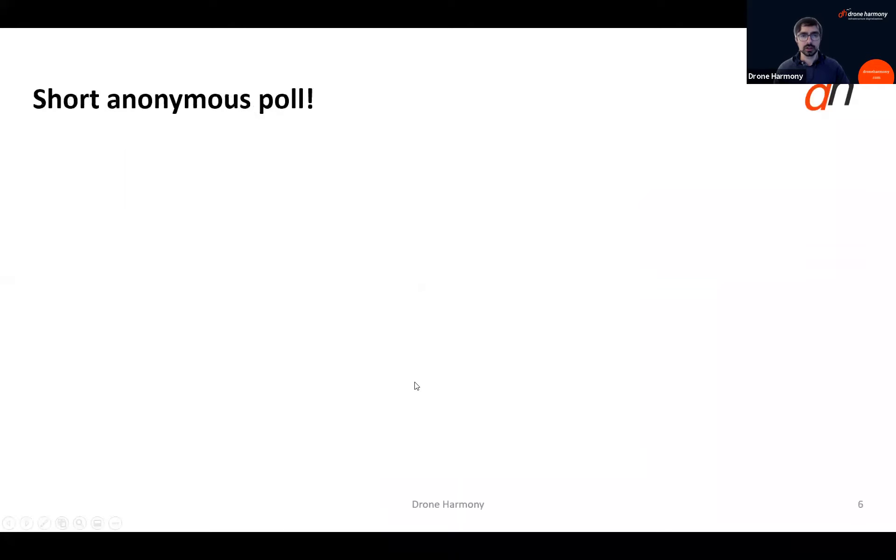
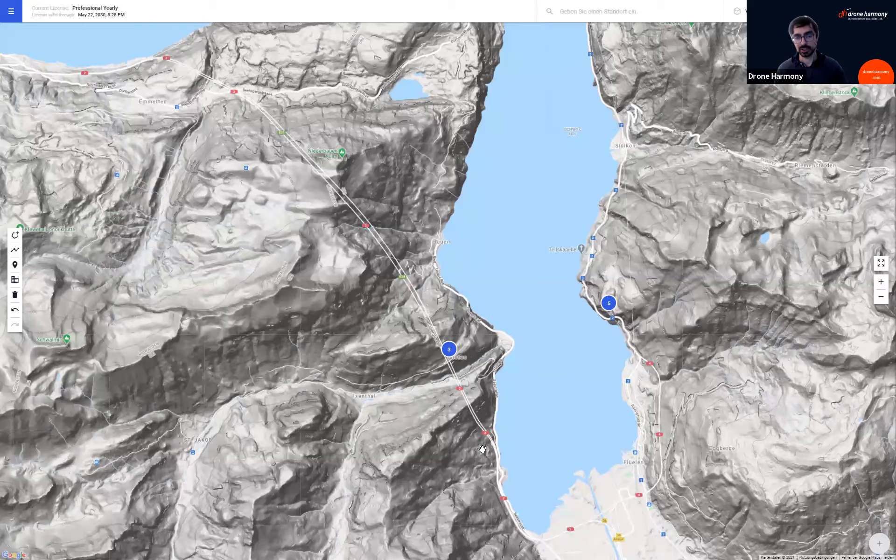
Step: Find the turquoise area above Isenthal on the terrain map and switch the map to the 3D view
{"action": "scroll", "coordinate": [464, 423], "scroll_direction": "up", "scroll_amount": 2}
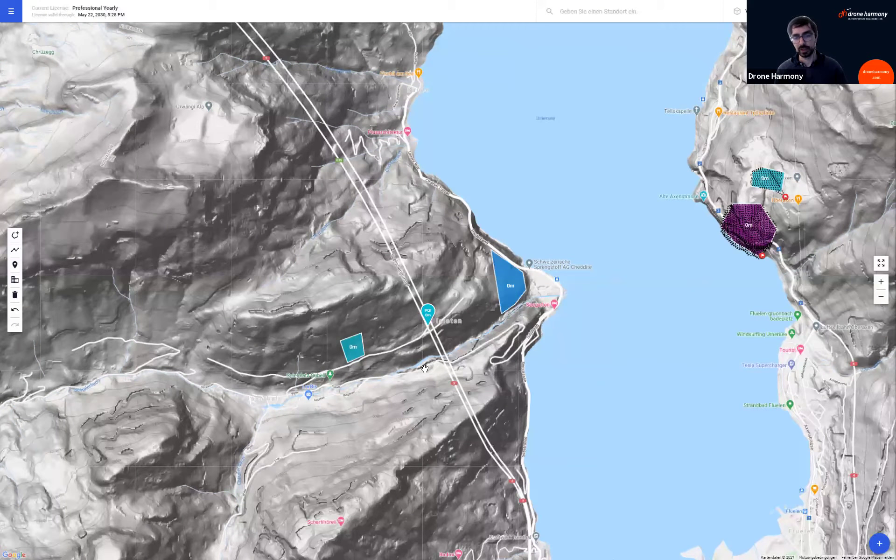
{"action": "left_click_drag", "start_coordinate": [349, 363], "coordinate": [377, 357]}
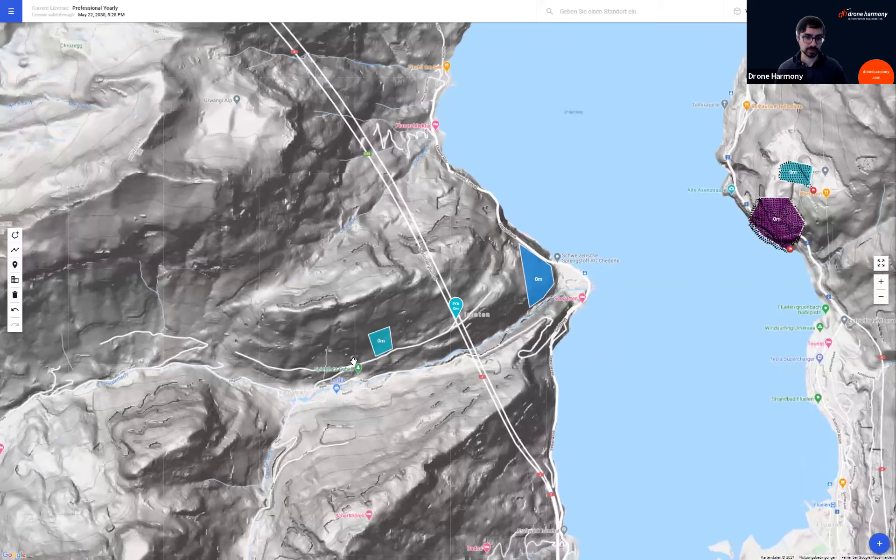
{"action": "scroll", "coordinate": [364, 350], "scroll_direction": "up", "scroll_amount": 3}
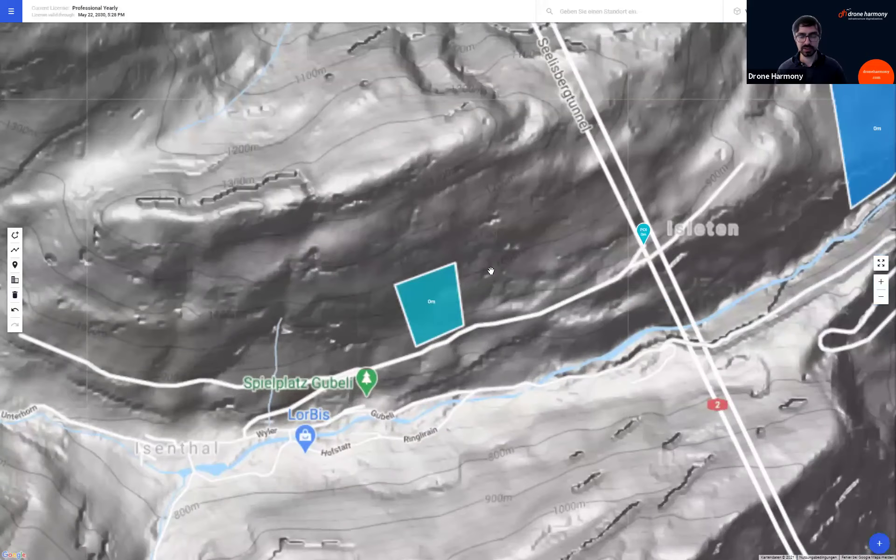
{"action": "scroll", "coordinate": [514, 264], "scroll_direction": "up", "scroll_amount": 2}
{"action": "left_click_drag", "start_coordinate": [530, 266], "coordinate": [553, 262]}
{"action": "scroll", "coordinate": [513, 273], "scroll_direction": "up", "scroll_amount": 1}
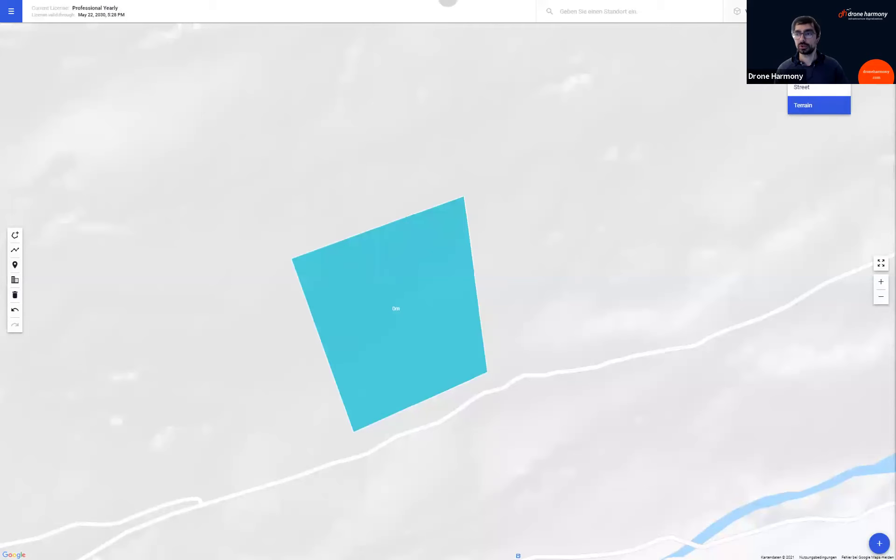
{"action": "left_click", "coordinate": [760, 11]}
{"action": "left_click", "coordinate": [760, 69]}
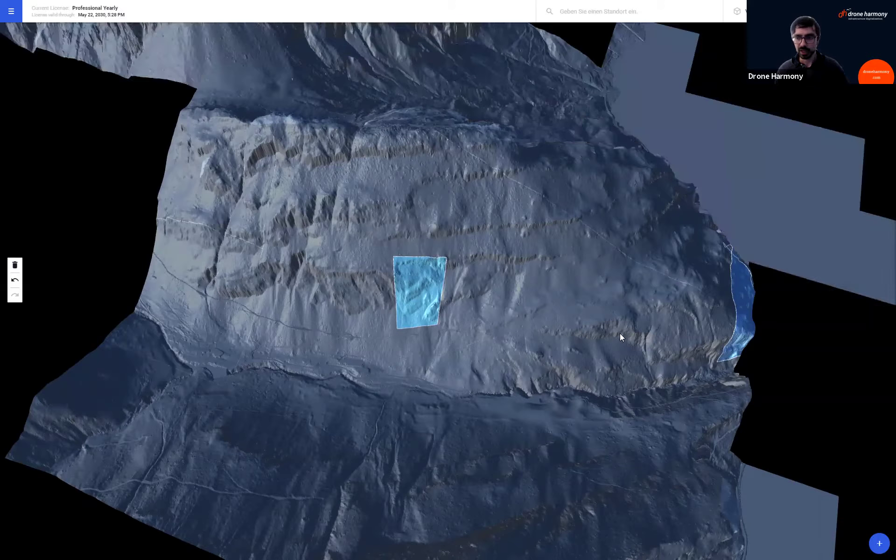
Step: Create an advanced Terrain Hill Scan plan for the turquoise 35,248 m² area of the Near Flueelen site
{"action": "middle_click_drag", "start_coordinate": [609, 344], "coordinate": [642, 314]}
{"action": "scroll", "coordinate": [411, 259], "scroll_direction": "up", "scroll_amount": 1}
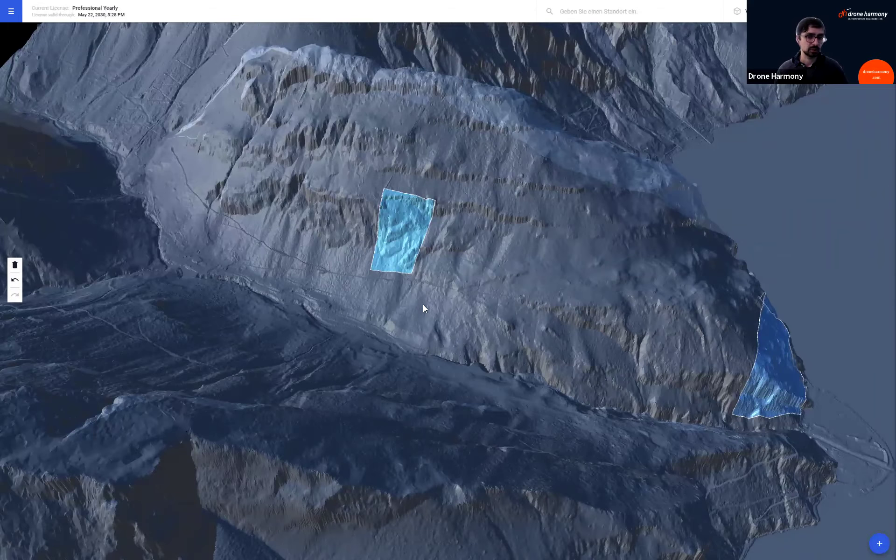
{"action": "left_click_drag", "start_coordinate": [424, 308], "coordinate": [442, 353]}
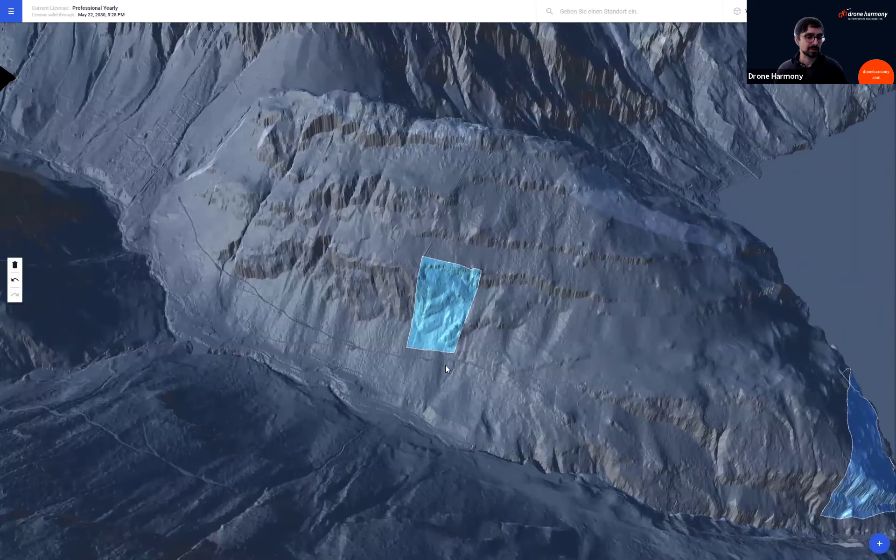
{"action": "scroll", "coordinate": [438, 334], "scroll_direction": "up", "scroll_amount": 1}
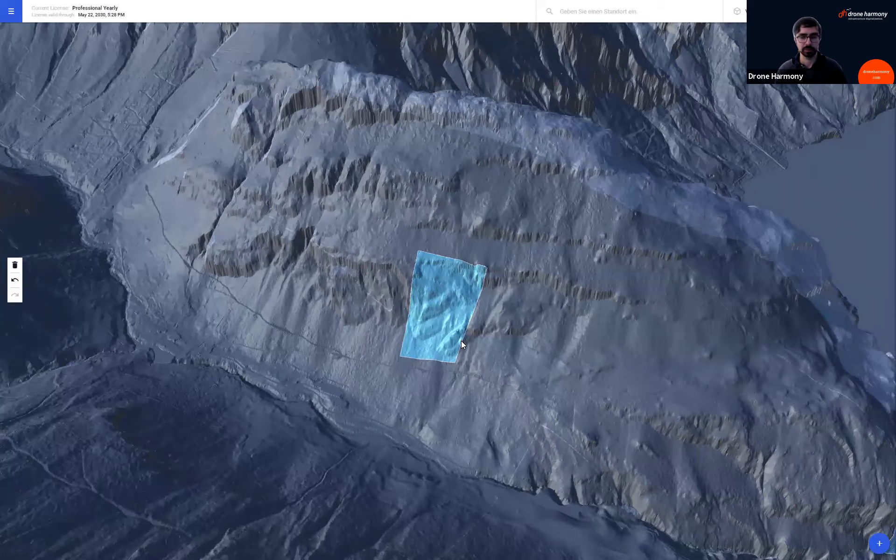
{"action": "scroll", "coordinate": [461, 340], "scroll_direction": "up", "scroll_amount": 2}
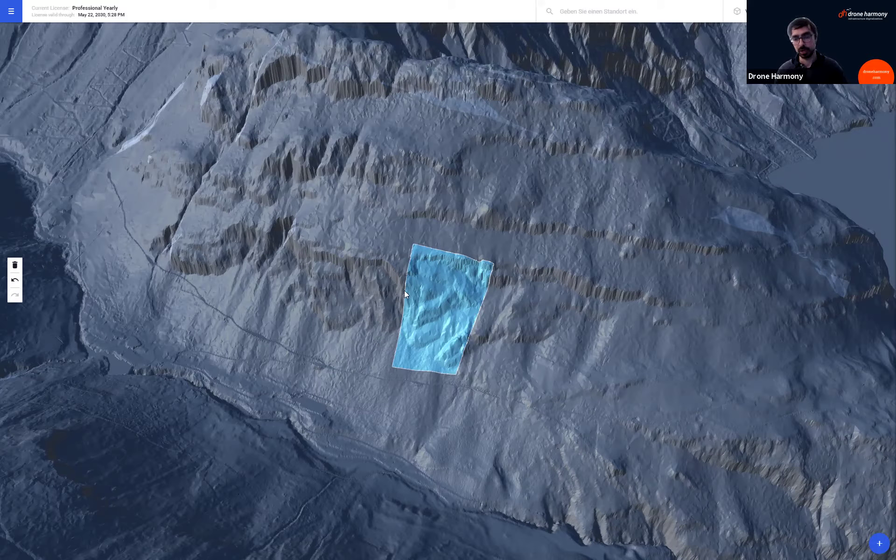
{"action": "left_click", "coordinate": [879, 545]}
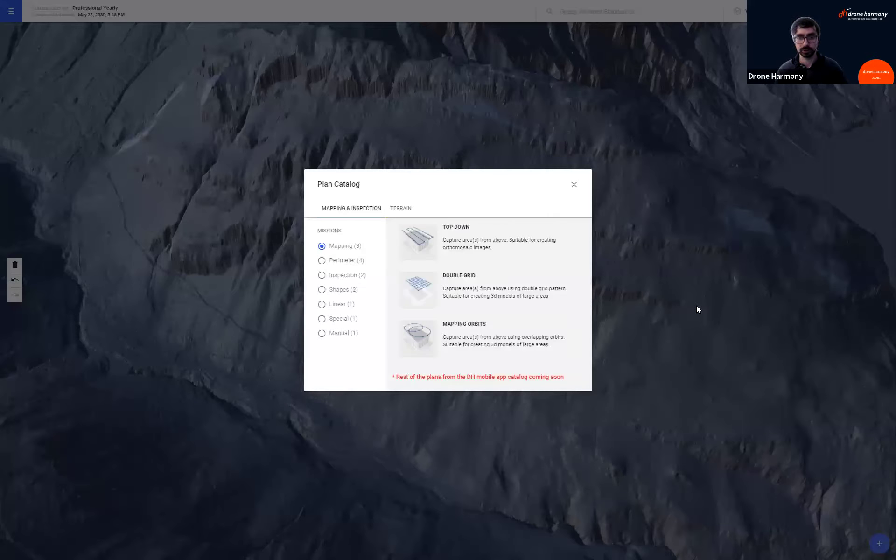
{"action": "left_click", "coordinate": [399, 209]}
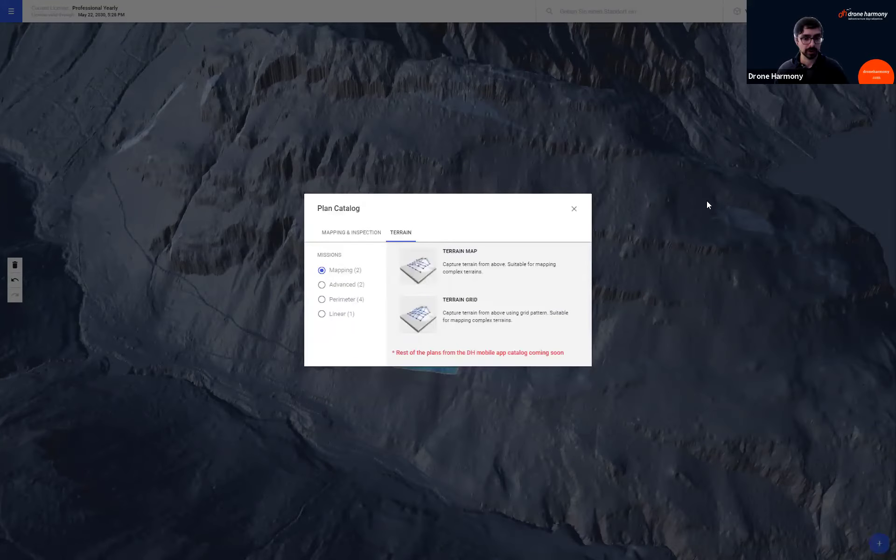
{"action": "left_click", "coordinate": [343, 289]}
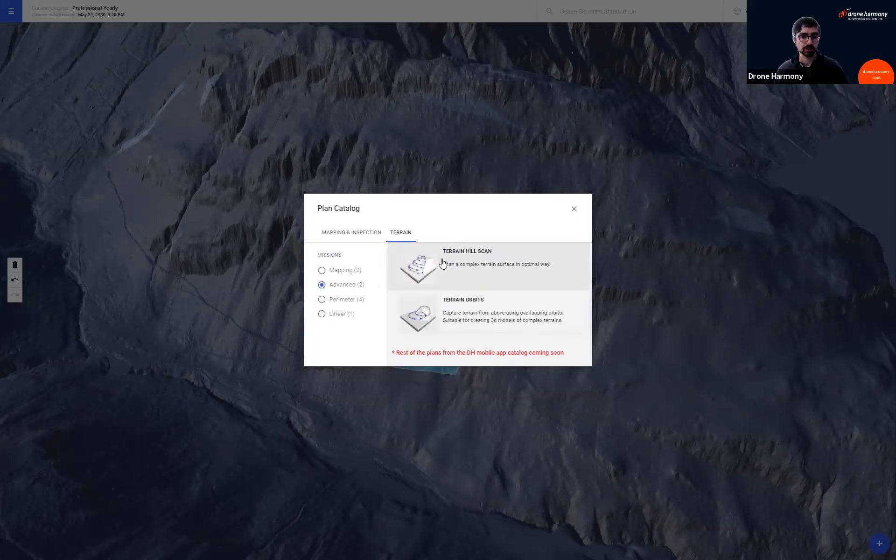
{"action": "left_click", "coordinate": [443, 263]}
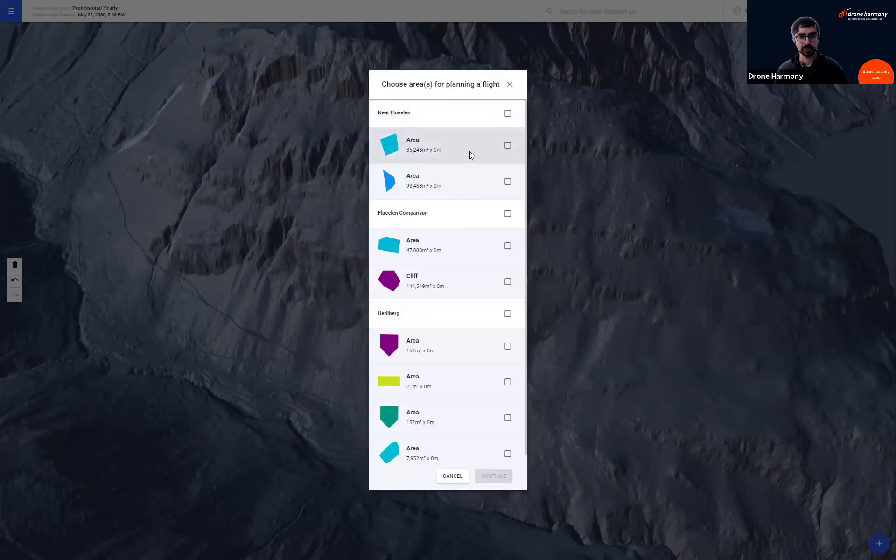
{"action": "left_click", "coordinate": [508, 145]}
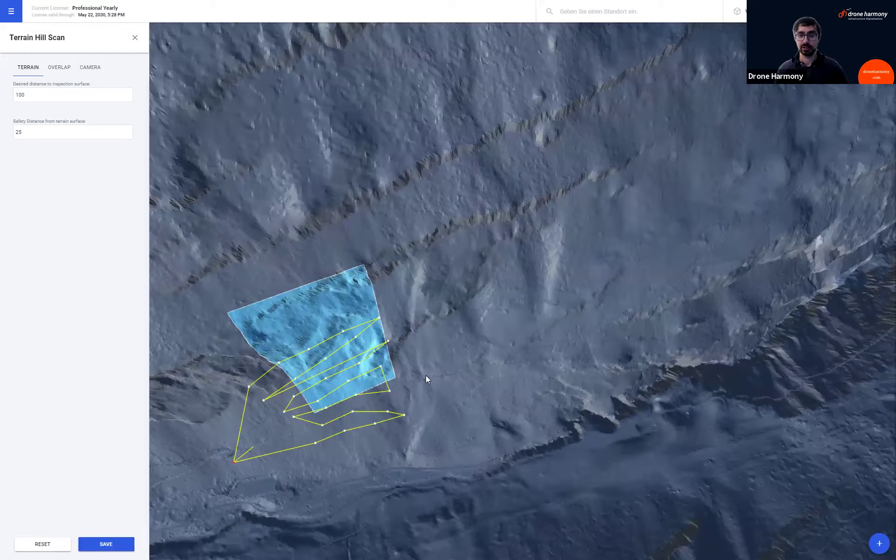
Step: Set the hill scan's desired distance to the inspection surface to 50
{"action": "right_click_drag", "start_coordinate": [399, 339], "coordinate": [428, 327]}
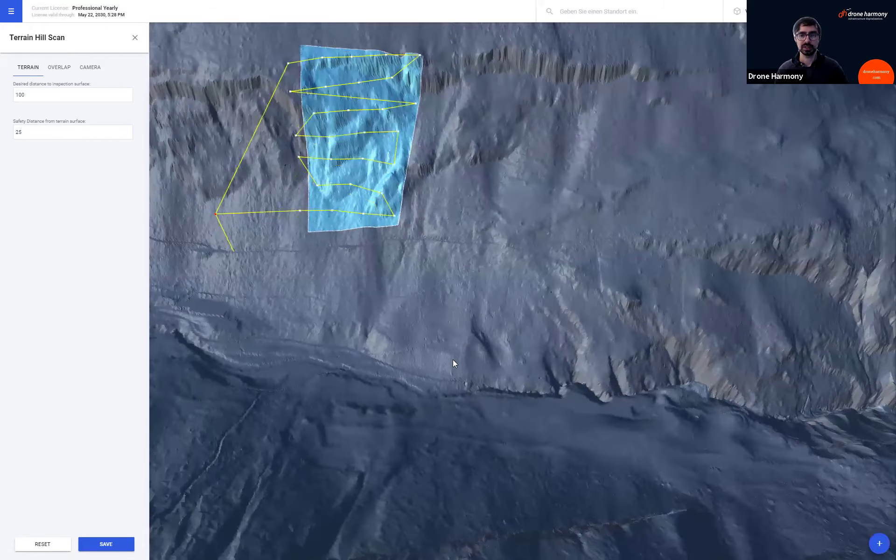
{"action": "left_click_drag", "start_coordinate": [453, 360], "coordinate": [375, 307]}
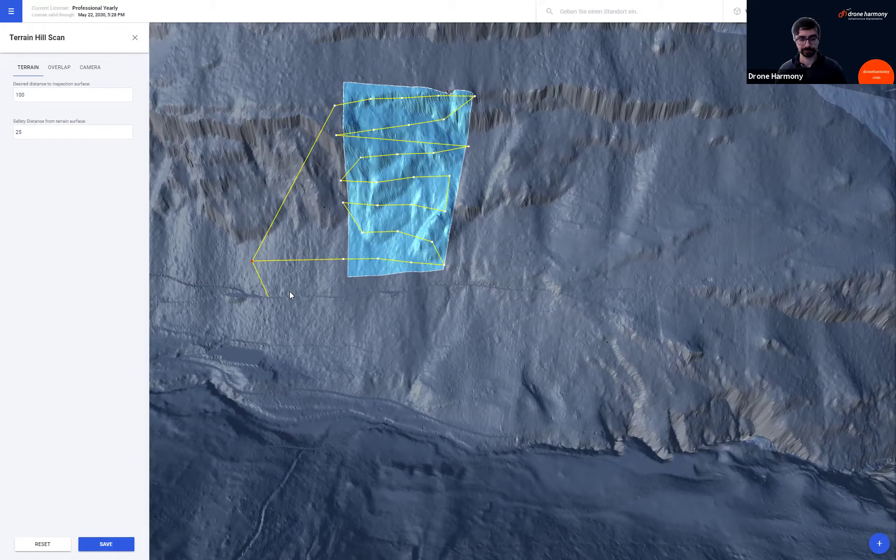
{"action": "middle_click_drag", "start_coordinate": [350, 284], "coordinate": [329, 186]}
{"action": "middle_click_drag", "start_coordinate": [344, 227], "coordinate": [354, 335]}
{"action": "left_click_drag", "start_coordinate": [333, 213], "coordinate": [324, 242]}
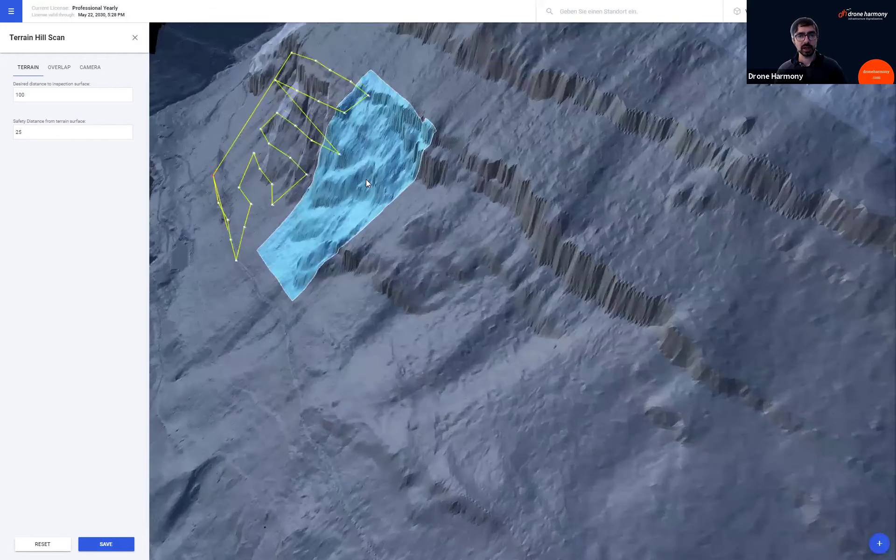
{"action": "middle_click_drag", "start_coordinate": [344, 170], "coordinate": [370, 175]}
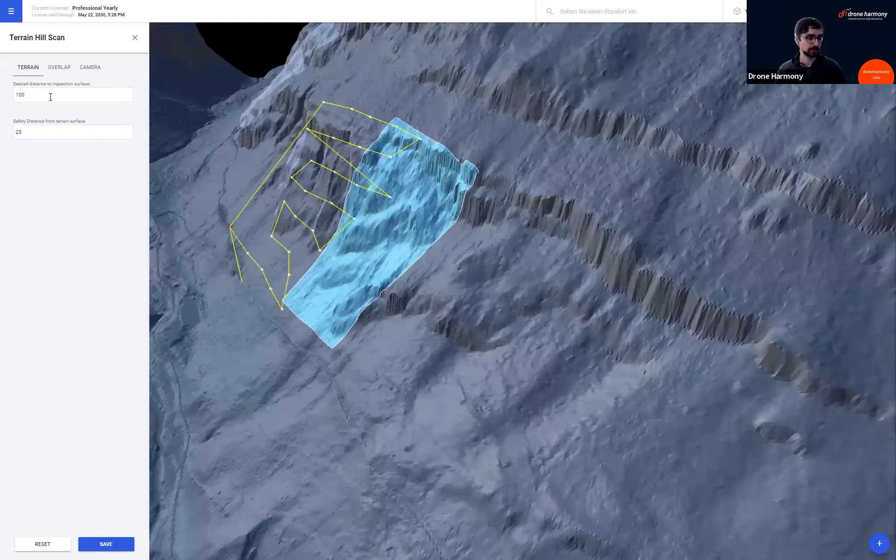
{"action": "double_click", "coordinate": [50, 97]}
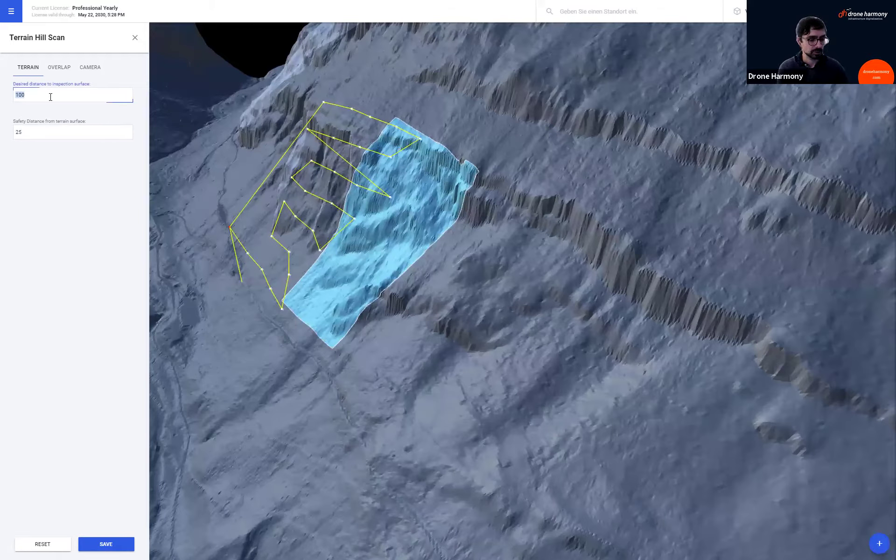
{"action": "type", "text": "50"}
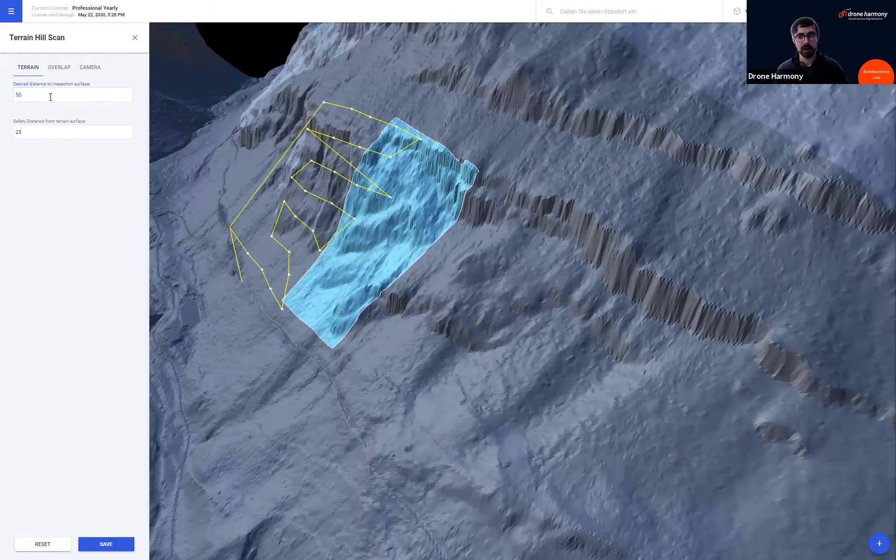
{"action": "left_click", "coordinate": [94, 121]}
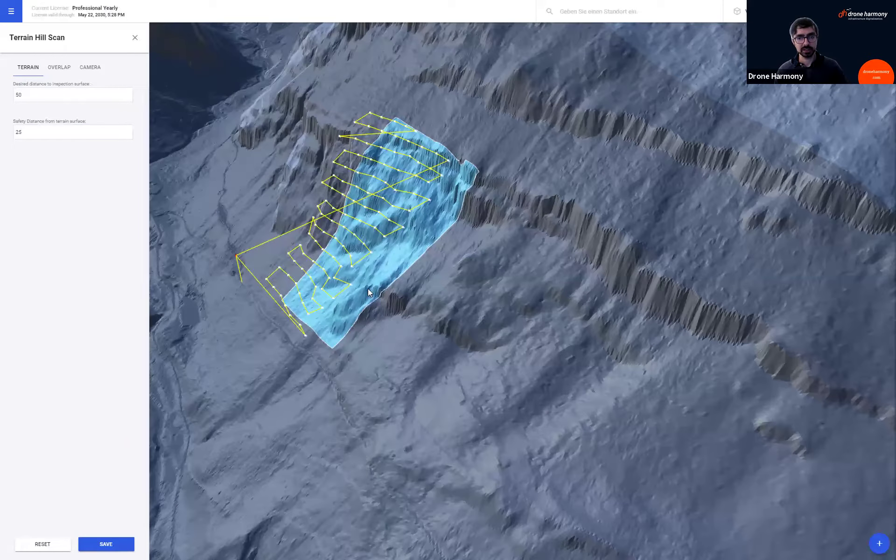
Step: Examine the hill scan's flight path and camera positions along the slope from close up and farther away
{"action": "left_click_drag", "start_coordinate": [368, 288], "coordinate": [361, 287]}
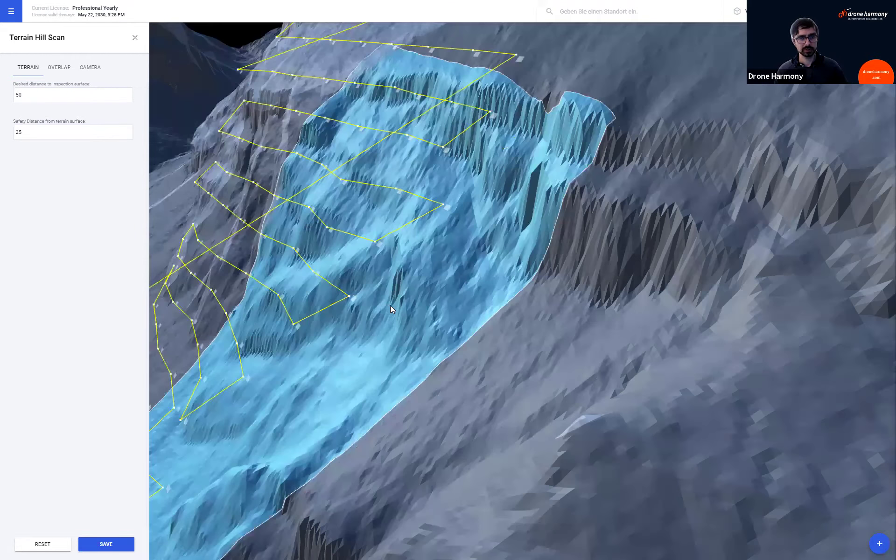
{"action": "scroll", "coordinate": [408, 303], "scroll_direction": "down", "scroll_amount": 4}
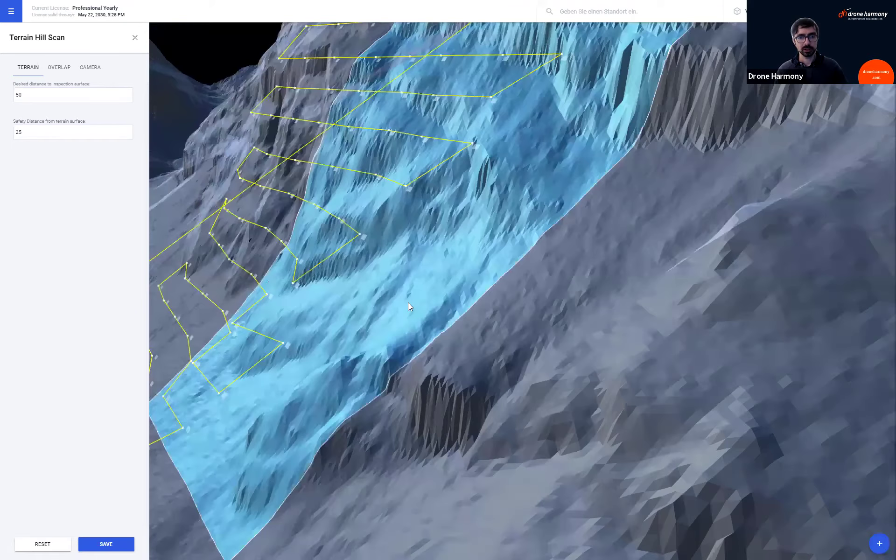
{"action": "scroll", "coordinate": [408, 302], "scroll_direction": "down", "scroll_amount": 2}
{"action": "scroll", "coordinate": [415, 300], "scroll_direction": "up", "scroll_amount": 1}
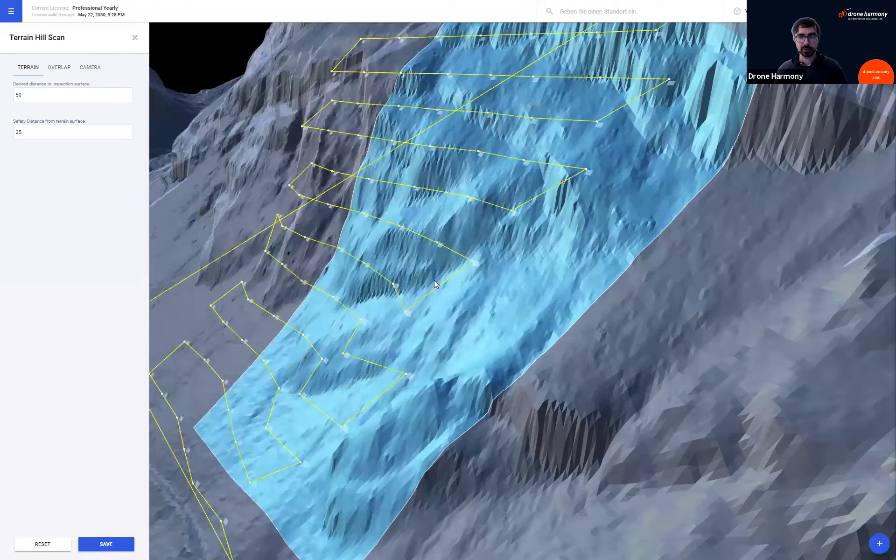
{"action": "scroll", "coordinate": [434, 284], "scroll_direction": "up", "scroll_amount": 3}
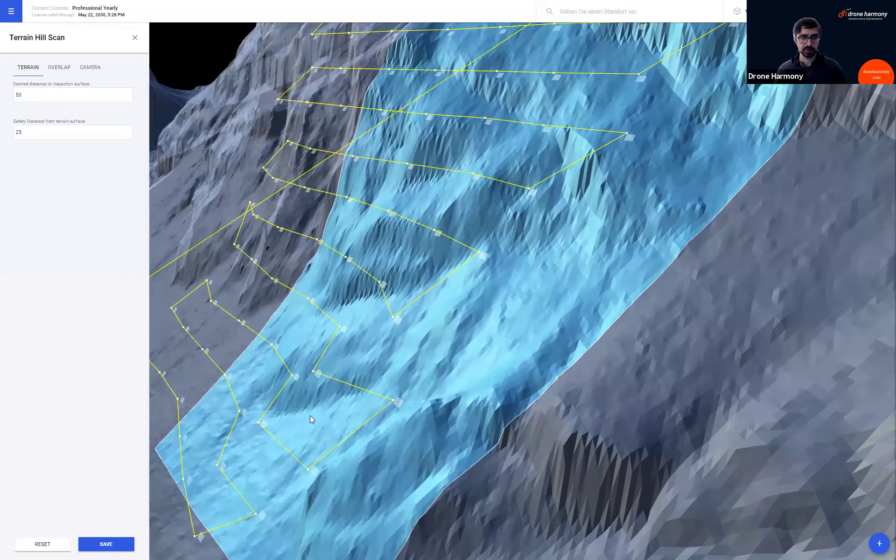
{"action": "scroll", "coordinate": [310, 419], "scroll_direction": "down", "scroll_amount": 3}
{"action": "scroll", "coordinate": [229, 270], "scroll_direction": "down", "scroll_amount": 1}
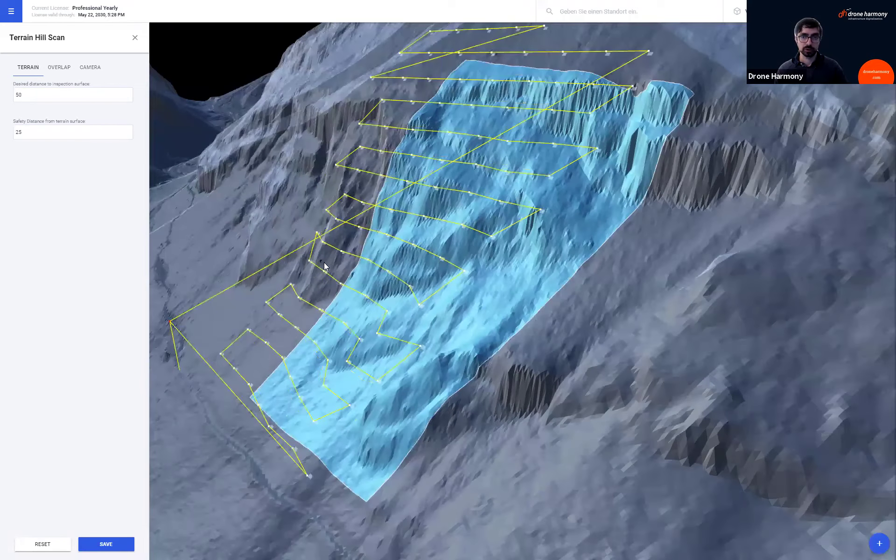
{"action": "scroll", "coordinate": [410, 159], "scroll_direction": "down", "scroll_amount": 1}
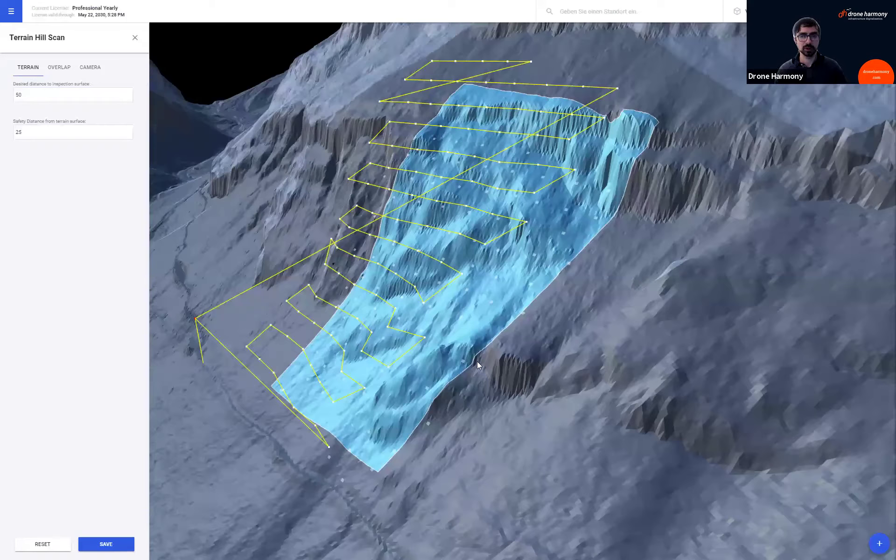
{"action": "right_click_drag", "start_coordinate": [549, 295], "coordinate": [497, 313]}
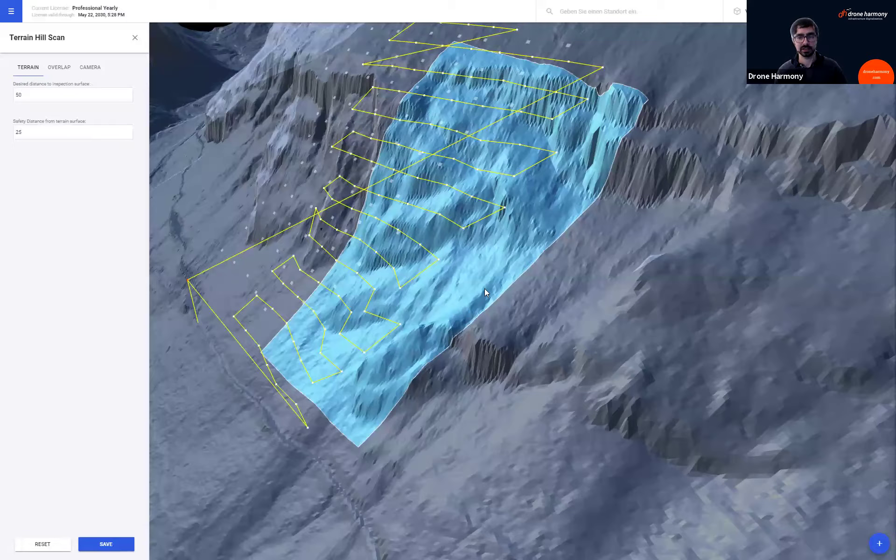
Step: Check the hill scan's overlap settings and save the plan under the name Hill Scan 1
{"action": "left_click", "coordinate": [59, 69]}
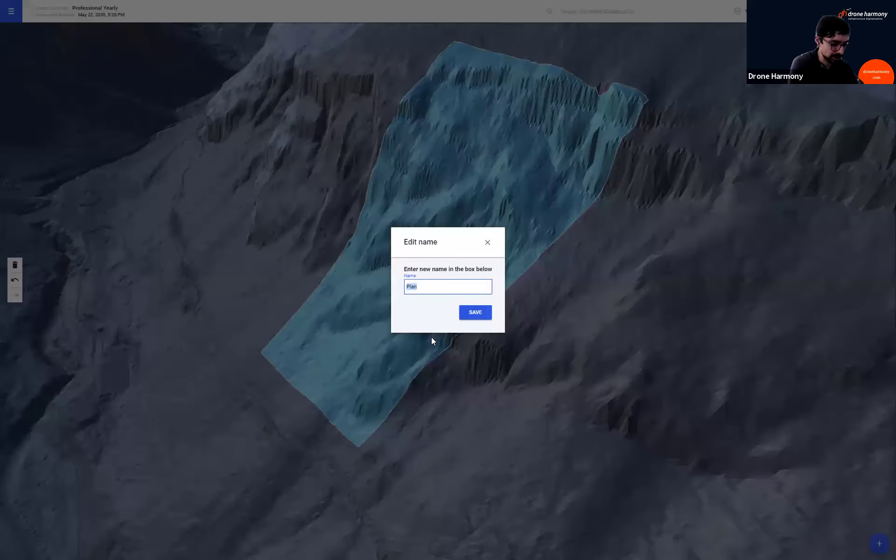
{"action": "type", "text": "Hi"}
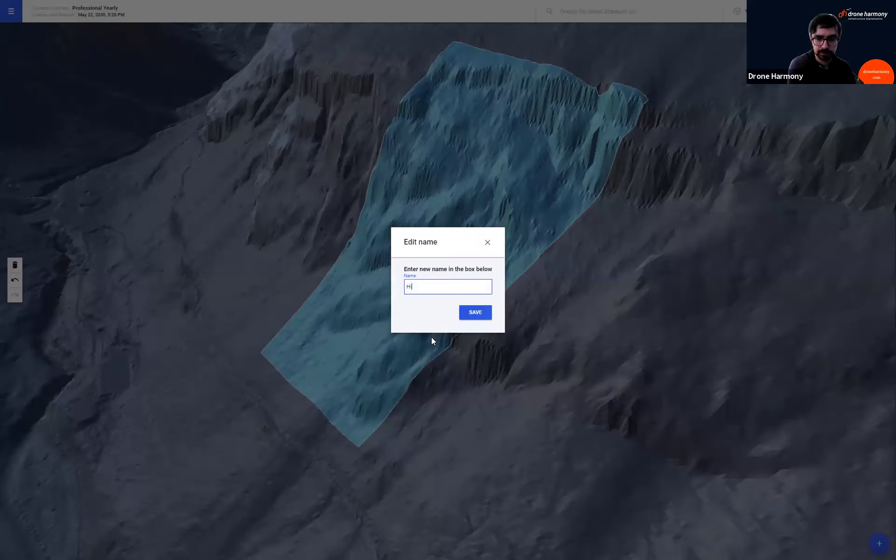
{"action": "type", "text": "ll Scan 1"}
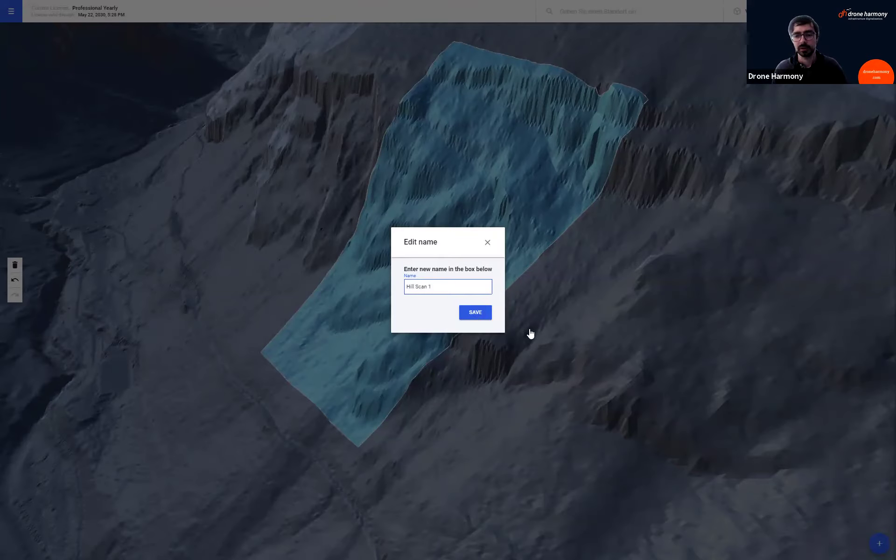
{"action": "key", "text": "Return"}
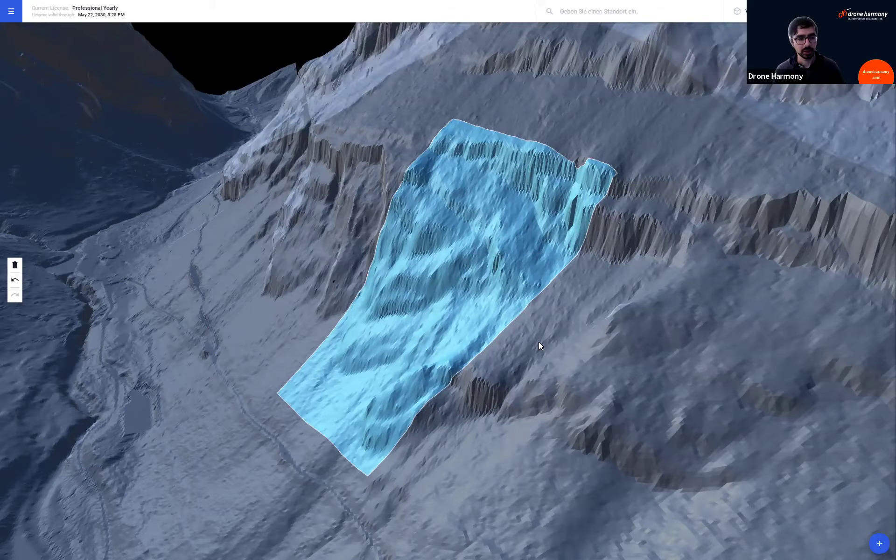
Step: Examine the saved Hill Scan 1 path against the surrounding mountain terrain from several angles
{"action": "mouse_move", "coordinate": [474, 317]}
{"action": "right_mouse_down"}
{"action": "mouse_move", "coordinate": [486, 317]}
{"action": "mouse_move", "coordinate": [469, 314]}
{"action": "right_mouse_up"}
{"action": "scroll", "coordinate": [475, 315], "scroll_direction": "down", "scroll_amount": 4}
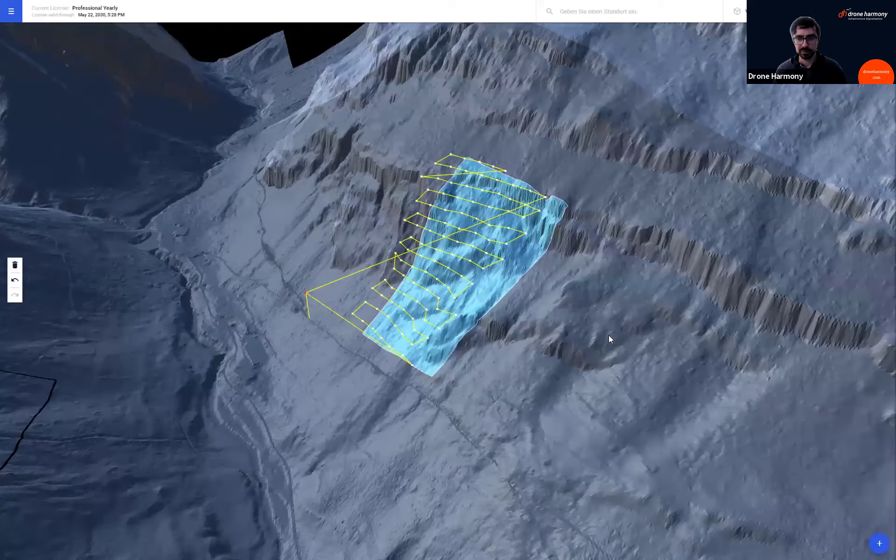
{"action": "scroll", "coordinate": [609, 335], "scroll_direction": "down", "scroll_amount": 4}
{"action": "left_click_drag", "start_coordinate": [608, 335], "coordinate": [549, 288]}
{"action": "left_click_drag", "start_coordinate": [474, 256], "coordinate": [383, 219]}
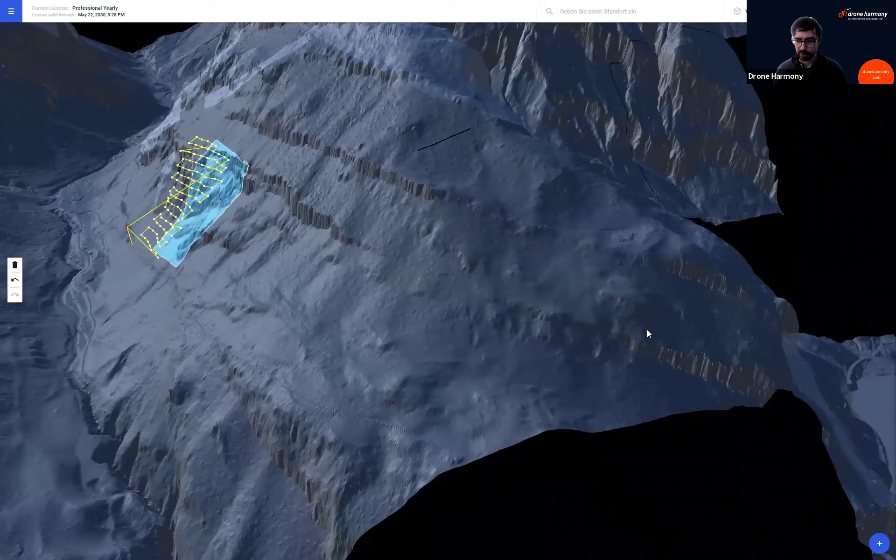
{"action": "left_click_drag", "start_coordinate": [773, 472], "coordinate": [666, 376]}
{"action": "middle_click_drag", "start_coordinate": [683, 410], "coordinate": [669, 381]}
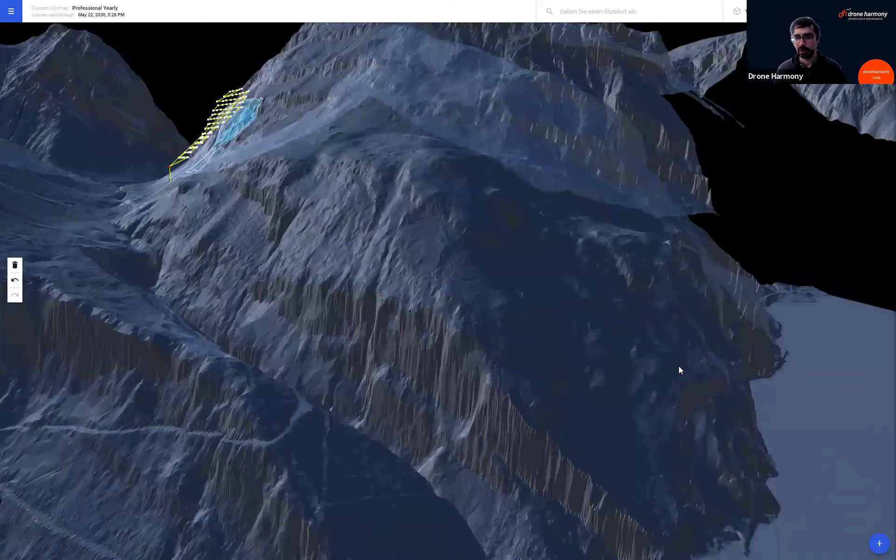
Step: Examine the highlighted steep slope area above the lakeshore and its surroundings from several angles and distances
{"action": "scroll", "coordinate": [678, 366], "scroll_direction": "down", "scroll_amount": 3}
{"action": "middle_click_drag", "start_coordinate": [883, 90], "coordinate": [882, 254]}
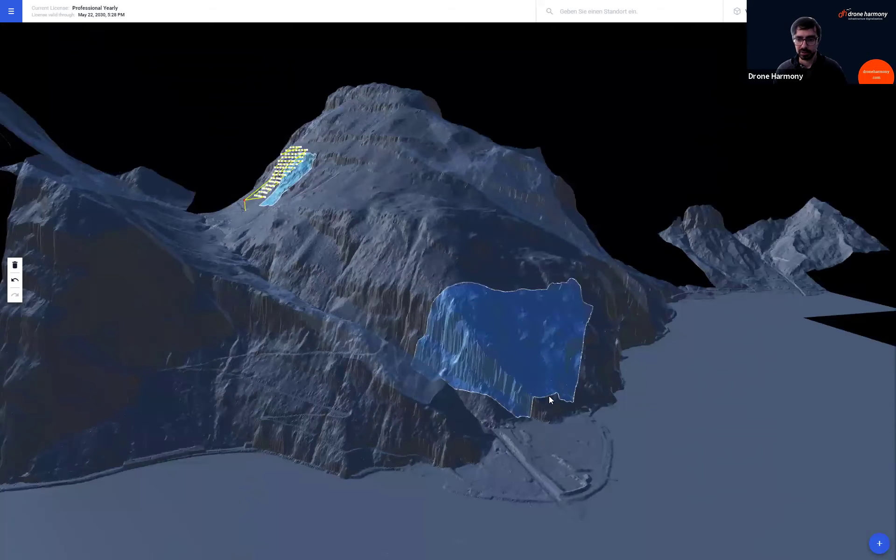
{"action": "scroll", "coordinate": [549, 395], "scroll_direction": "up", "scroll_amount": 3}
{"action": "scroll", "coordinate": [570, 408], "scroll_direction": "up", "scroll_amount": 1}
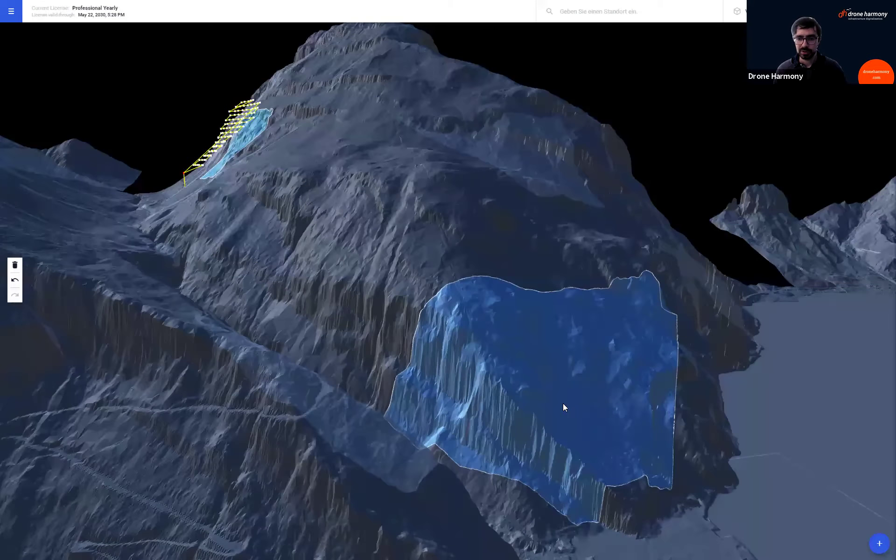
{"action": "middle_click_drag", "start_coordinate": [549, 407], "coordinate": [550, 403]}
{"action": "scroll", "coordinate": [540, 402], "scroll_direction": "down", "scroll_amount": 3}
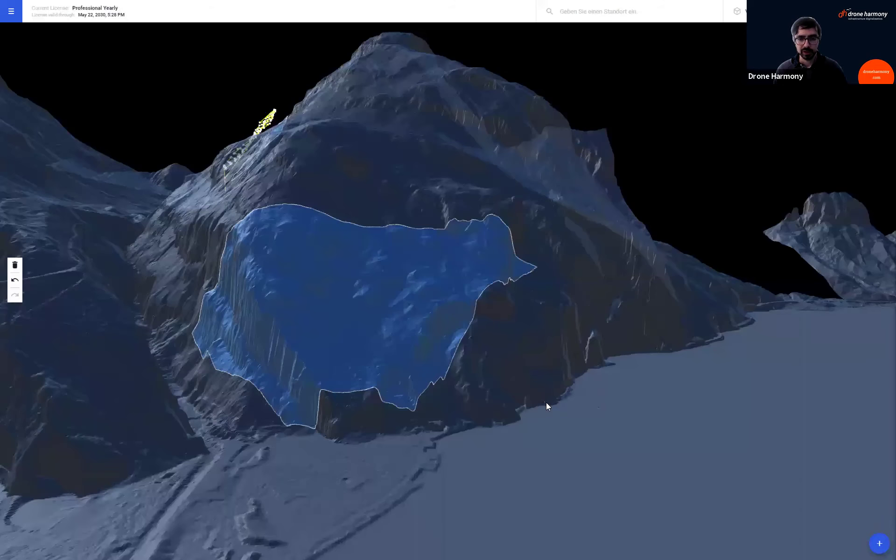
{"action": "scroll", "coordinate": [553, 404], "scroll_direction": "up", "scroll_amount": 2}
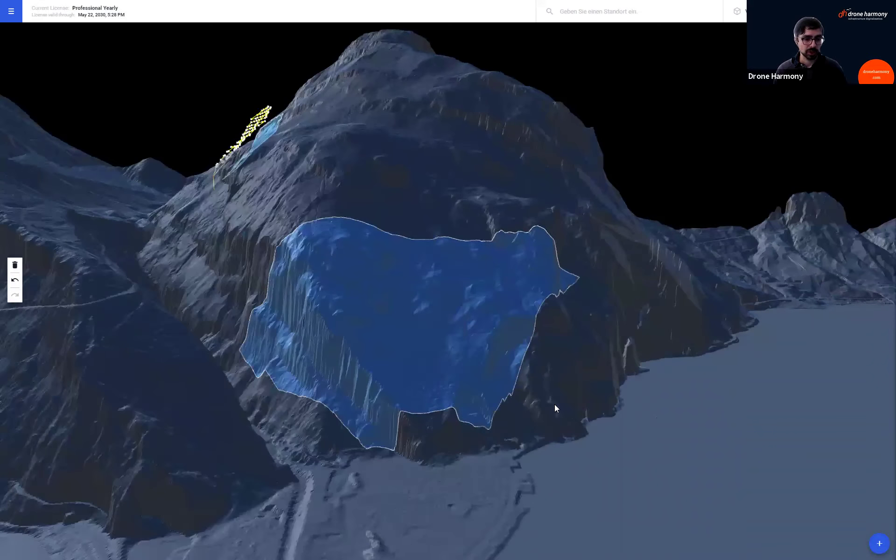
{"action": "scroll", "coordinate": [555, 407], "scroll_direction": "up", "scroll_amount": 1}
{"action": "middle_click_drag", "start_coordinate": [557, 405], "coordinate": [566, 294]}
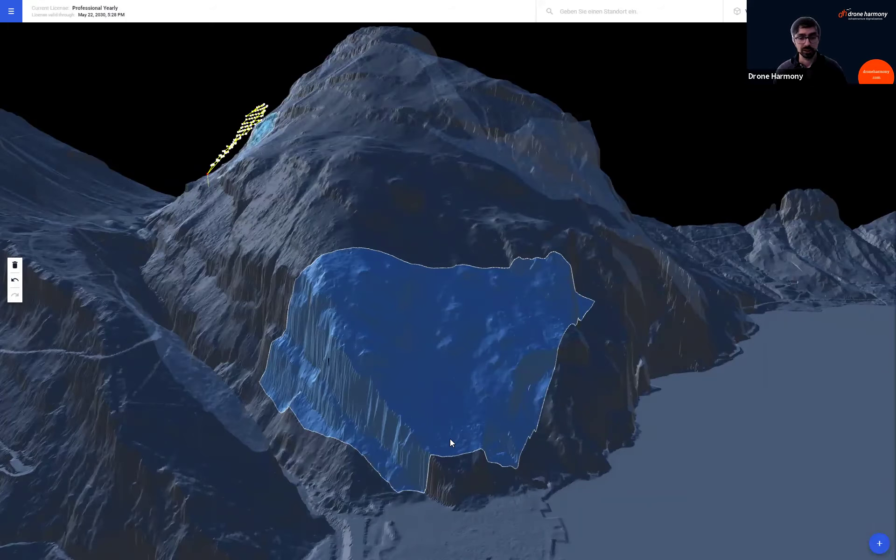
{"action": "scroll", "coordinate": [450, 441], "scroll_direction": "up", "scroll_amount": 2}
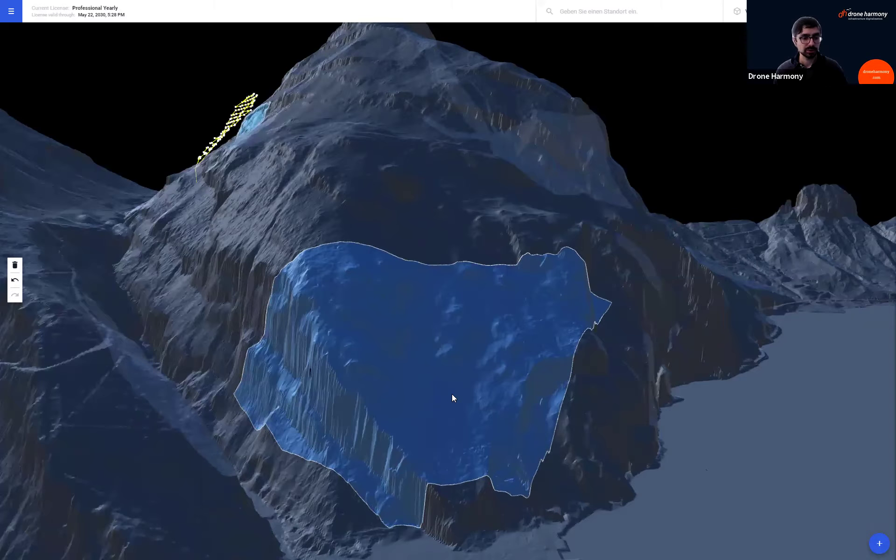
{"action": "scroll", "coordinate": [452, 394], "scroll_direction": "down", "scroll_amount": 1}
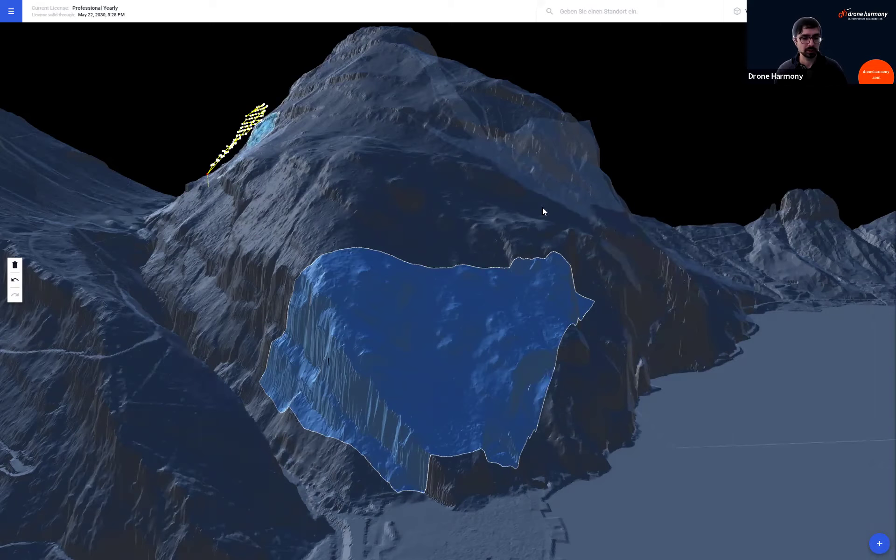
Step: Create an advanced Terrain Hill Scan plan for the blue area by the lake, with the liftoff position on the flat land east of it
{"action": "left_click", "coordinate": [879, 543]}
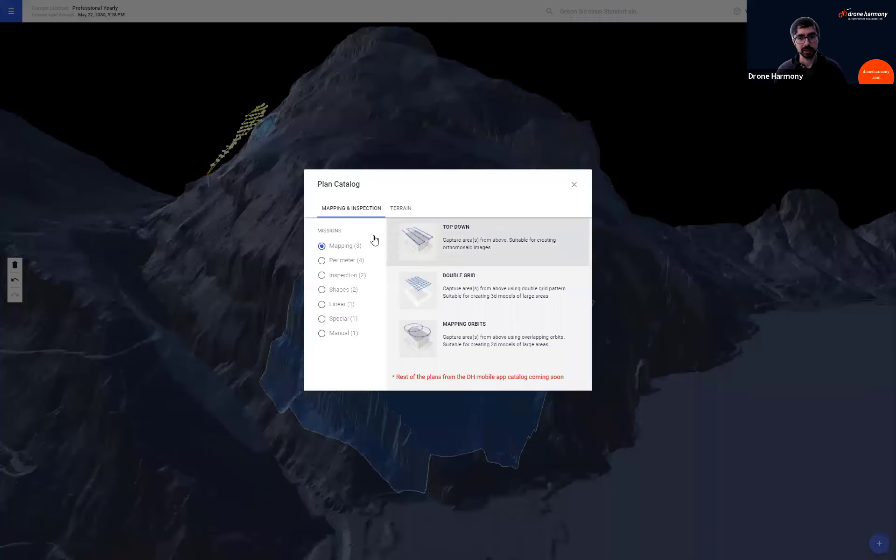
{"action": "left_click", "coordinate": [402, 209]}
{"action": "left_click", "coordinate": [347, 285]}
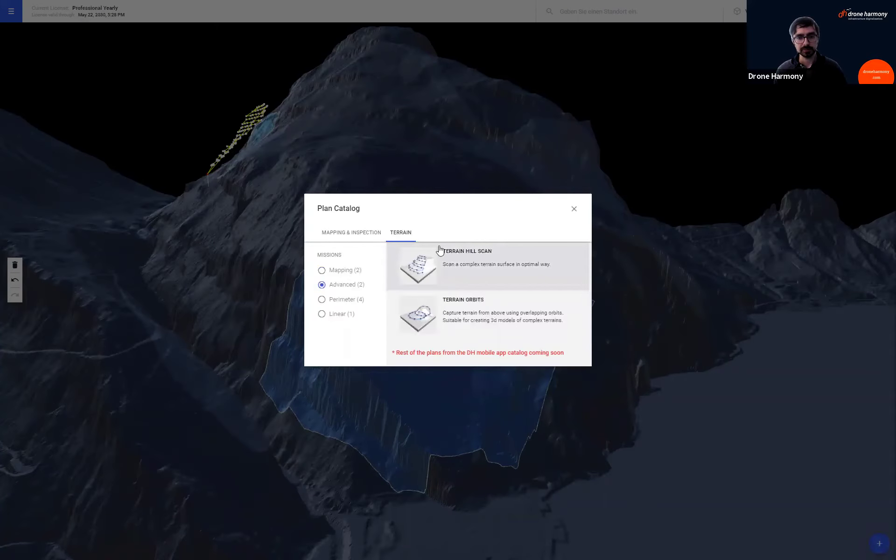
{"action": "left_click", "coordinate": [438, 250]}
{"action": "left_click", "coordinate": [426, 182]}
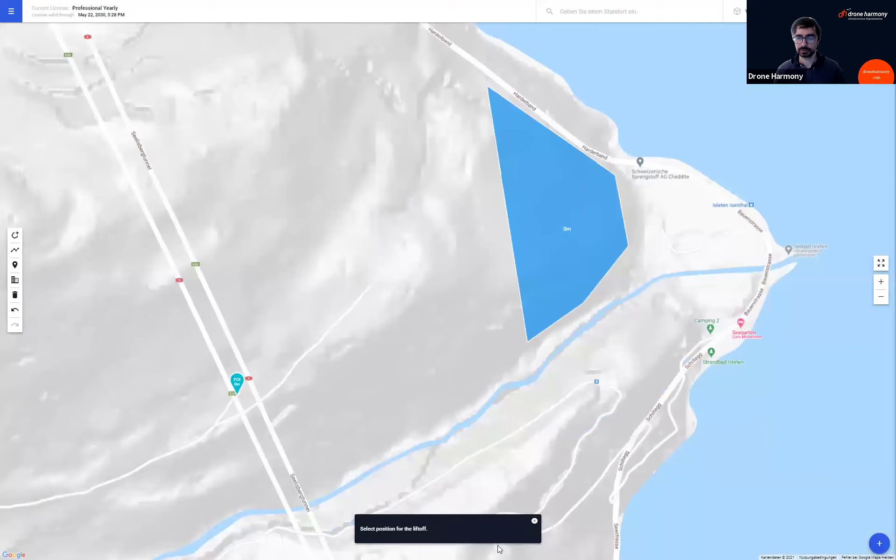
{"action": "left_click", "coordinate": [677, 252]}
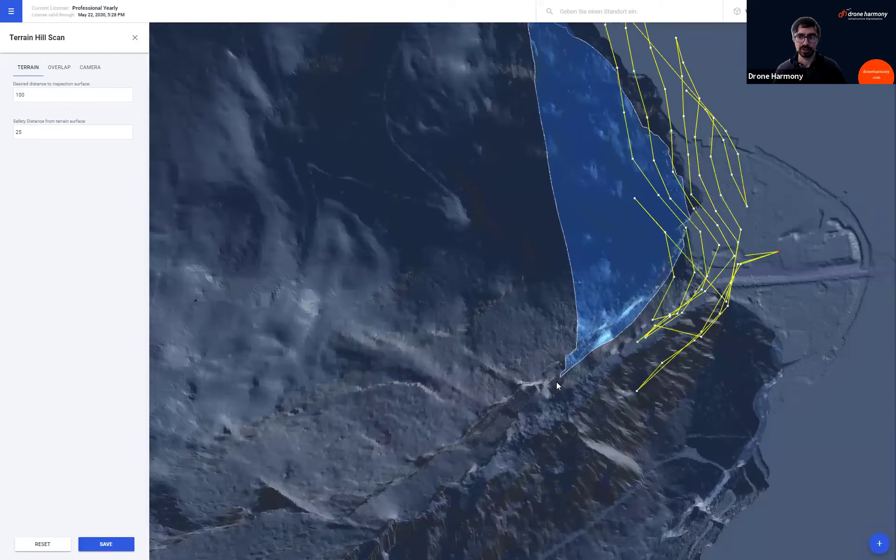
Step: Review the new hill scan's path over the lakeside slope and set its desired distance to the inspection surface to 50
{"action": "left_click_drag", "start_coordinate": [556, 381], "coordinate": [510, 347]}
{"action": "left_click_drag", "start_coordinate": [464, 300], "coordinate": [485, 309]}
{"action": "scroll", "coordinate": [486, 309], "scroll_direction": "down", "scroll_amount": 1}
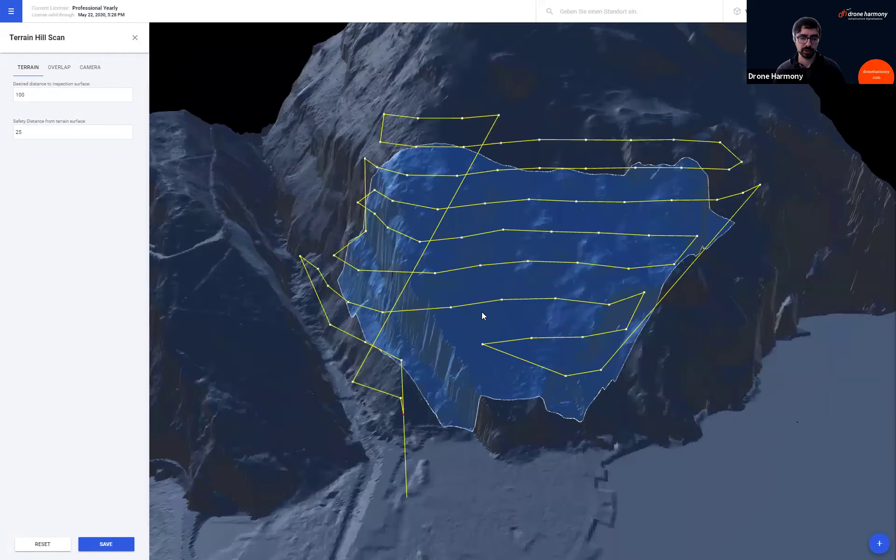
{"action": "scroll", "coordinate": [482, 313], "scroll_direction": "down", "scroll_amount": 1}
{"action": "scroll", "coordinate": [369, 292], "scroll_direction": "down", "scroll_amount": 1}
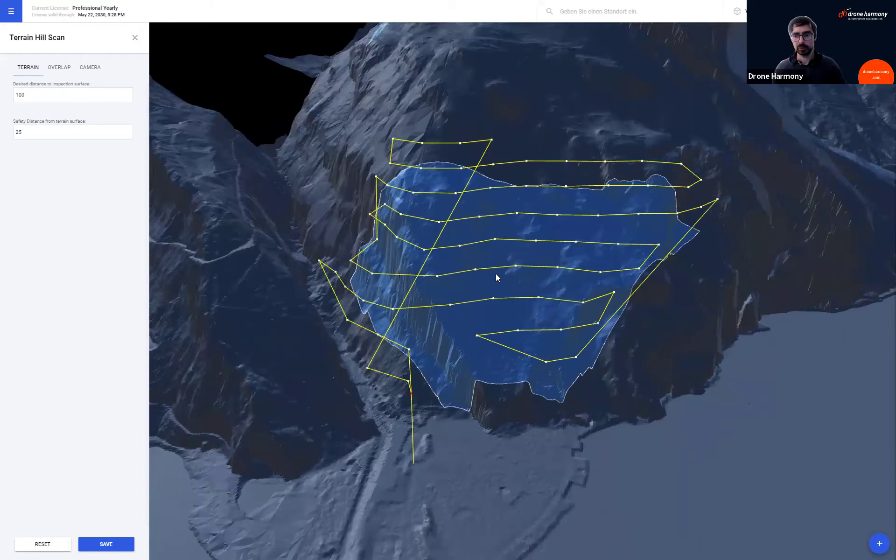
{"action": "middle_click_drag", "start_coordinate": [469, 258], "coordinate": [492, 334]}
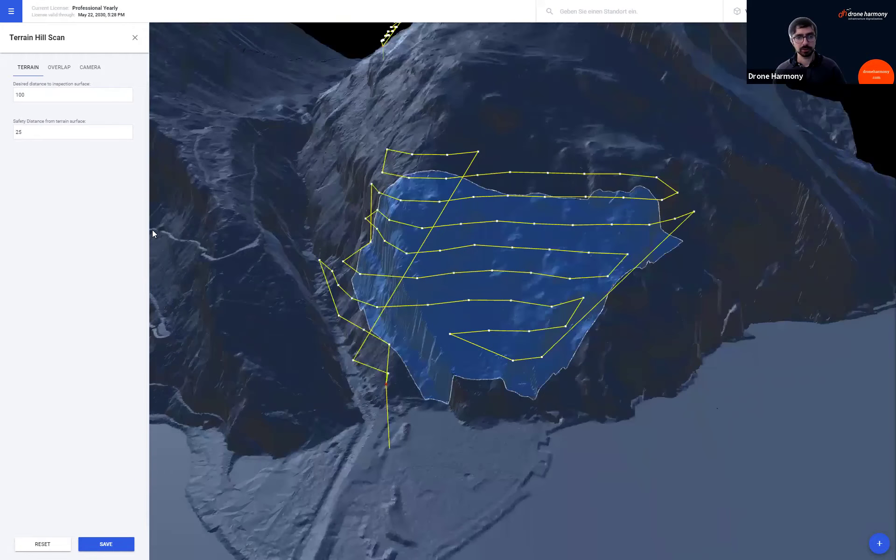
{"action": "double_click", "coordinate": [36, 94]}
{"action": "type", "text": "50"}
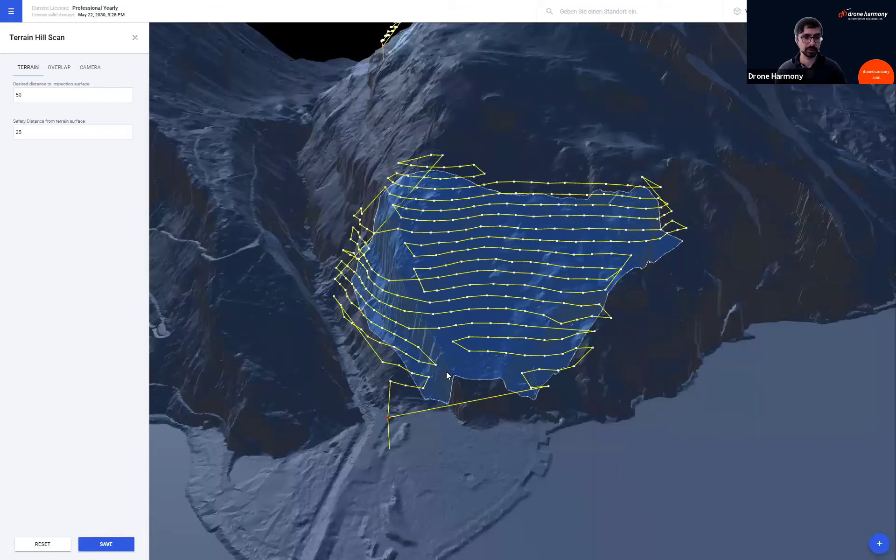
Step: Check the denser flight path along the lakeside slope and save the plan under the name Hill Scan 2
{"action": "mouse_move", "coordinate": [446, 372]}
{"action": "middle_mouse_down"}
{"action": "mouse_move", "coordinate": [400, 367]}
{"action": "mouse_move", "coordinate": [450, 370]}
{"action": "mouse_move", "coordinate": [441, 368]}
{"action": "middle_mouse_up"}
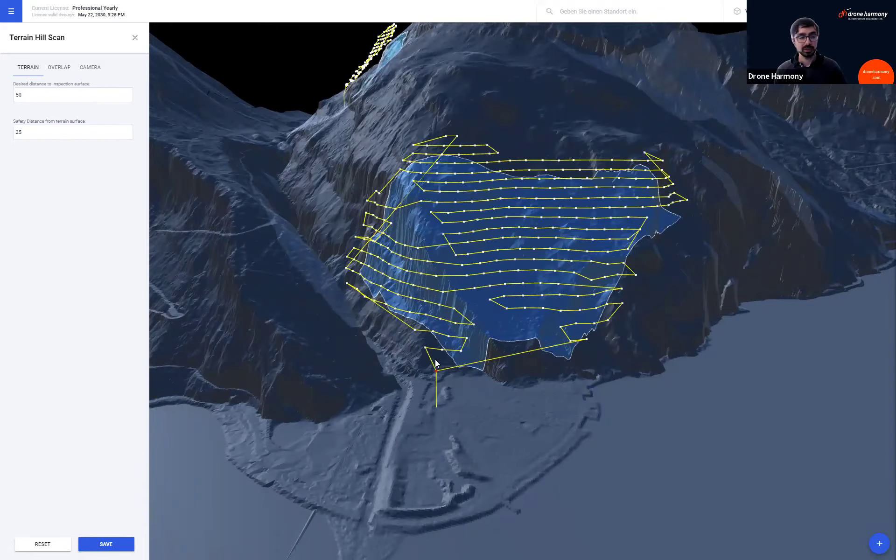
{"action": "scroll", "coordinate": [437, 362], "scroll_direction": "down", "scroll_amount": 1}
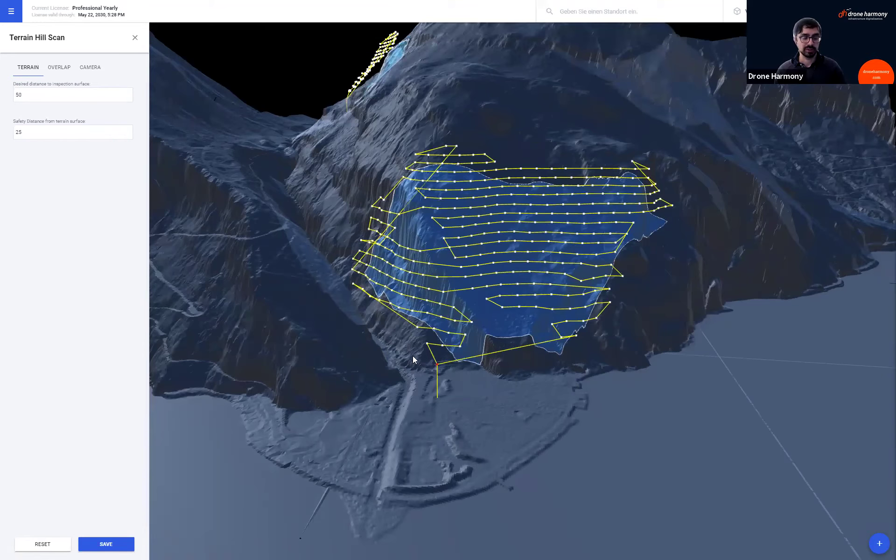
{"action": "middle_click_drag", "start_coordinate": [413, 356], "coordinate": [411, 354]}
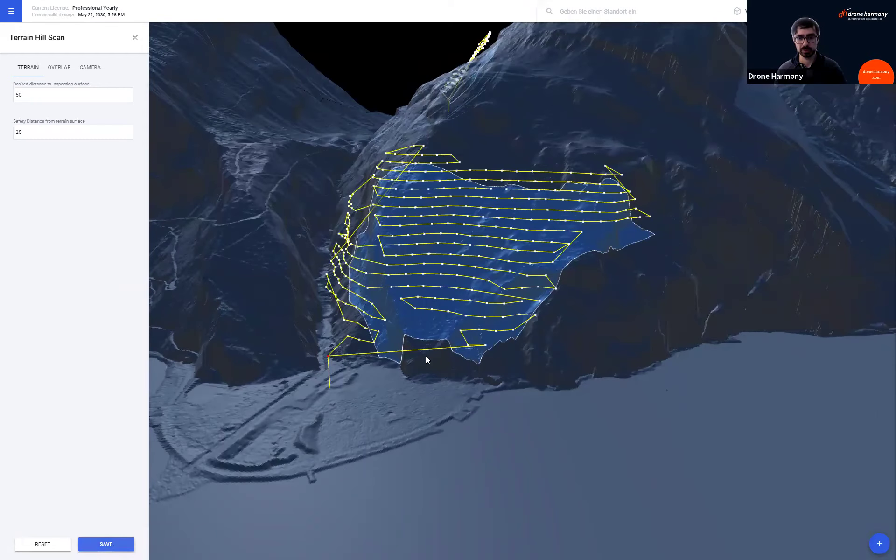
{"action": "type", "text": "Hill S"}
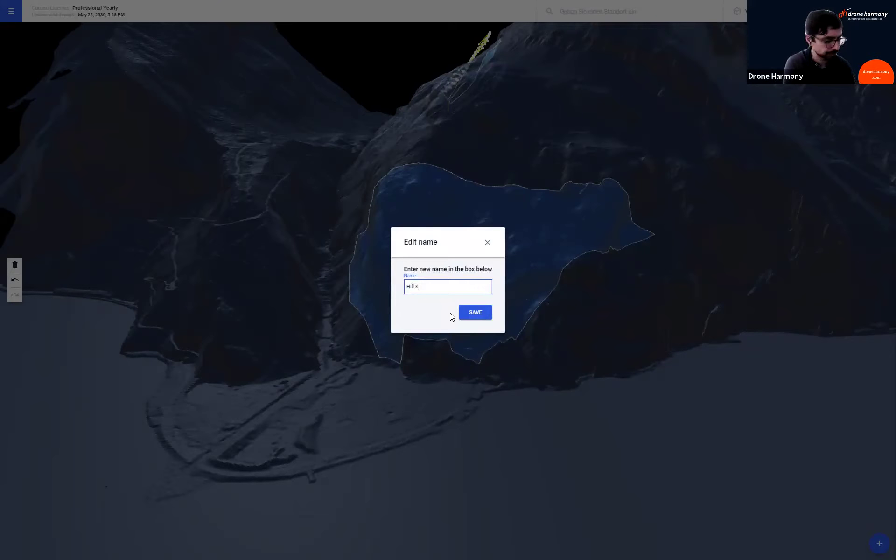
{"action": "type", "text": "can 2"}
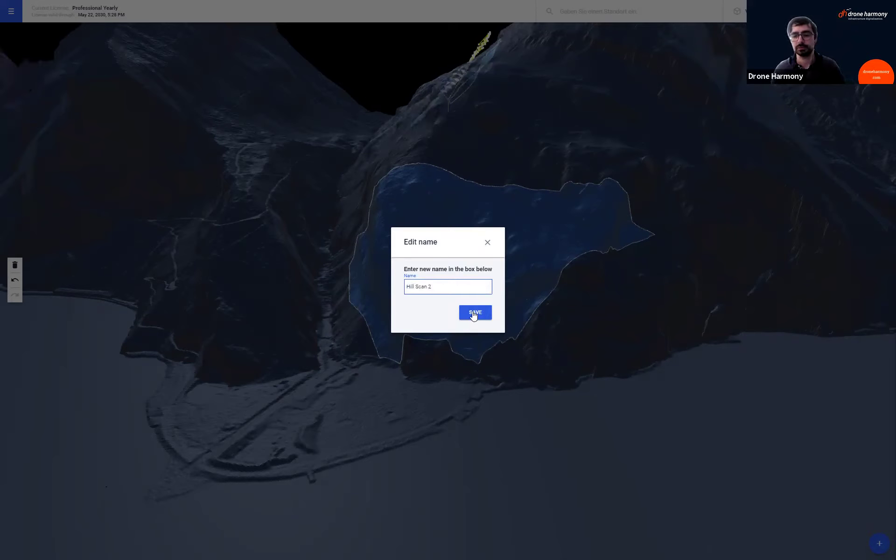
{"action": "left_click", "coordinate": [475, 313]}
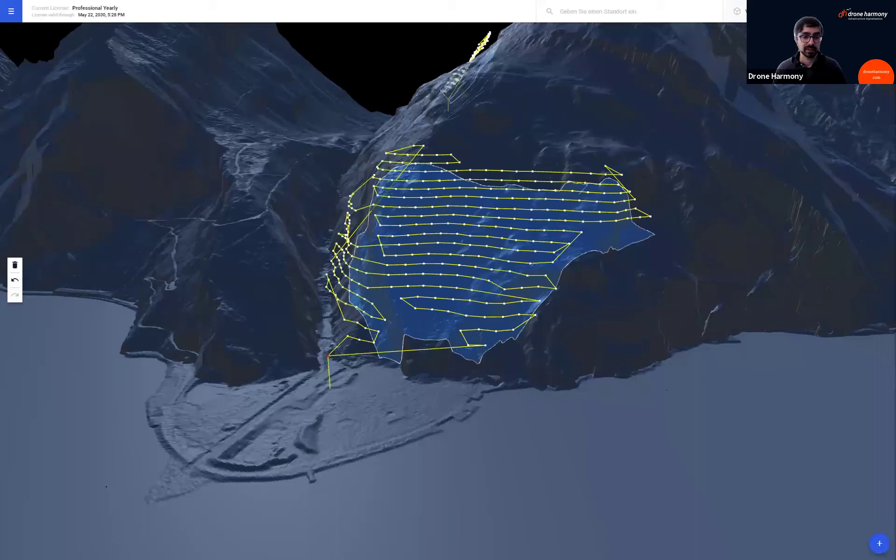
Step: Switch to the 2D map and bring the purple area with its overlapping plans across the lake into view
{"action": "left_click", "coordinate": [818, 11]}
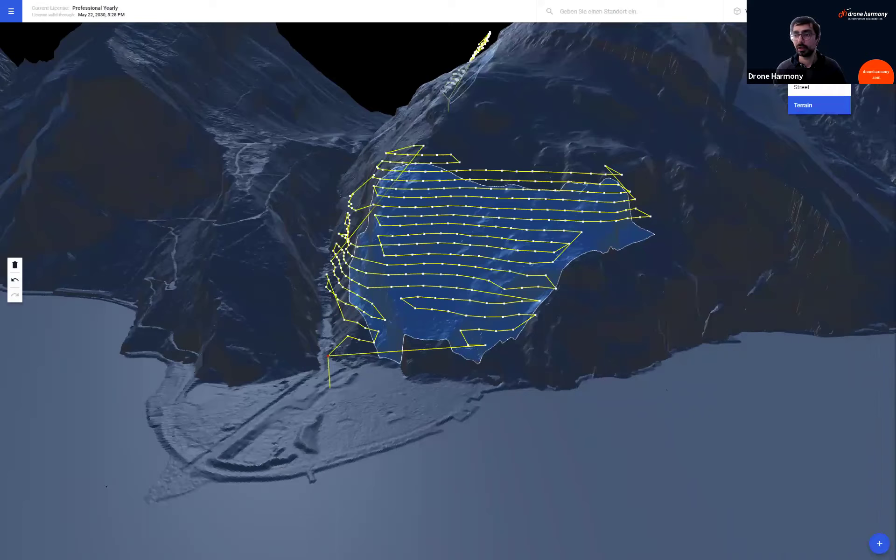
{"action": "key", "text": "Escape"}
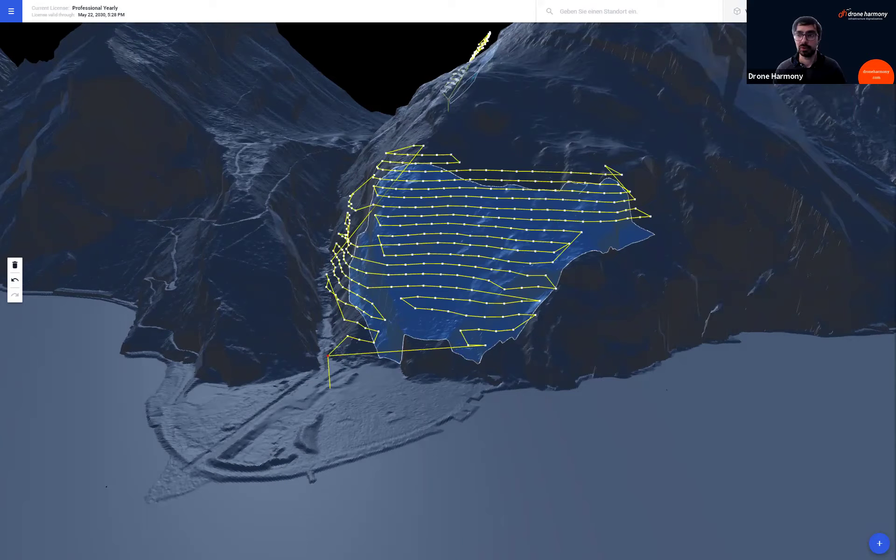
{"action": "left_click", "coordinate": [736, 11]}
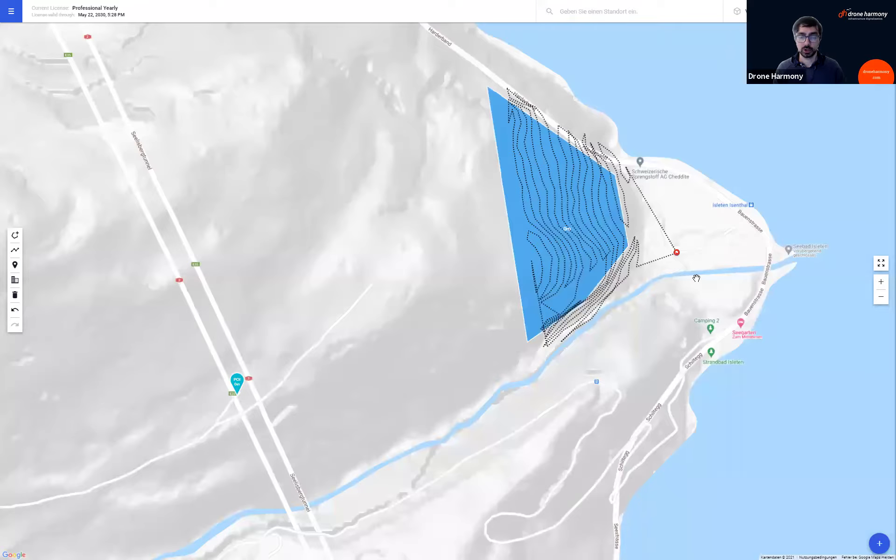
{"action": "scroll", "coordinate": [697, 278], "scroll_direction": "down", "scroll_amount": 2}
{"action": "scroll", "coordinate": [730, 245], "scroll_direction": "down", "scroll_amount": 1}
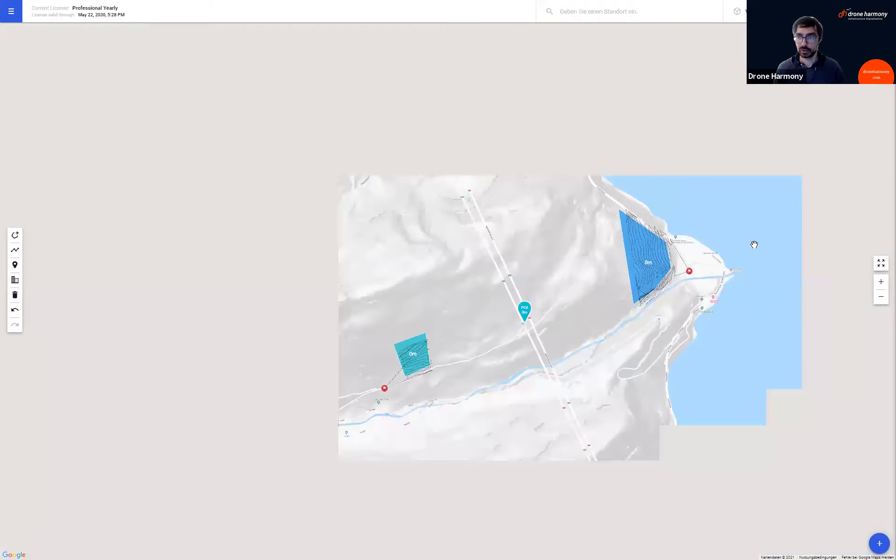
{"action": "scroll", "coordinate": [754, 244], "scroll_direction": "down", "scroll_amount": 1}
{"action": "left_click_drag", "start_coordinate": [585, 268], "coordinate": [438, 279]}
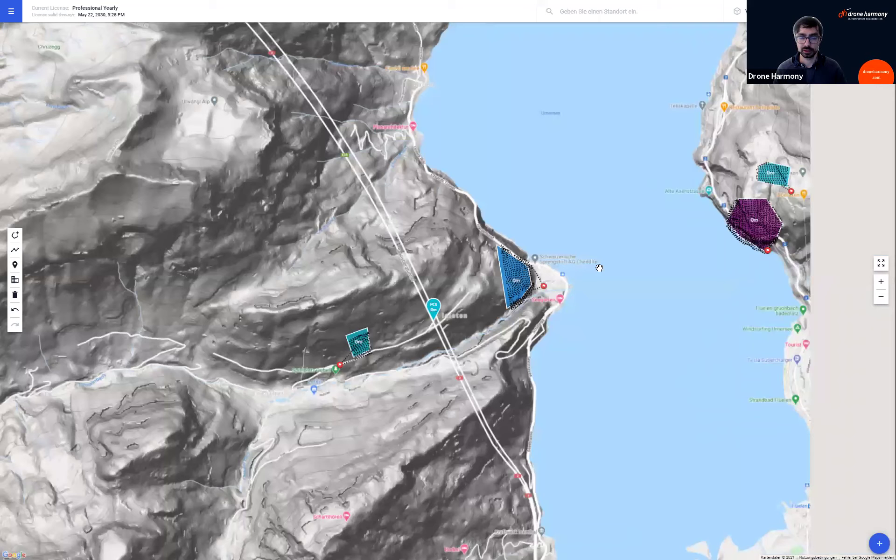
{"action": "scroll", "coordinate": [590, 280], "scroll_direction": "up", "scroll_amount": 1}
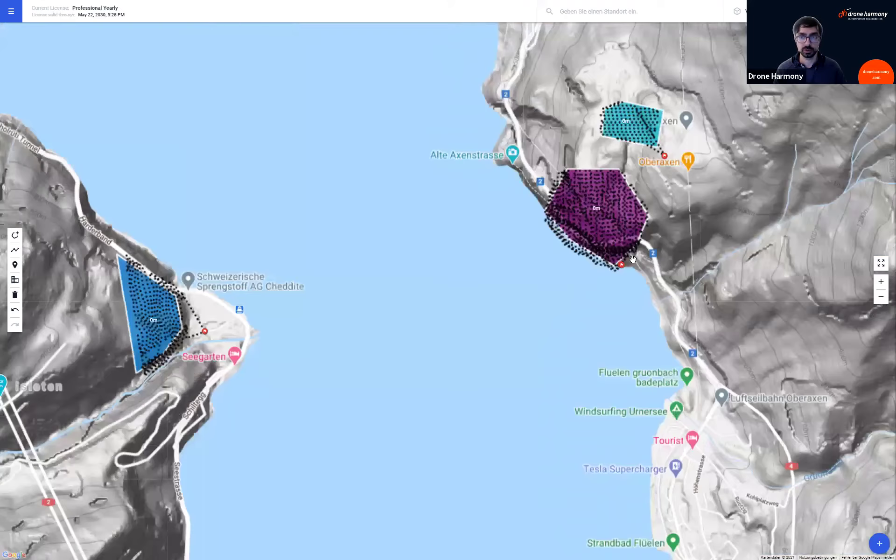
{"action": "scroll", "coordinate": [632, 259], "scroll_direction": "up", "scroll_amount": 1}
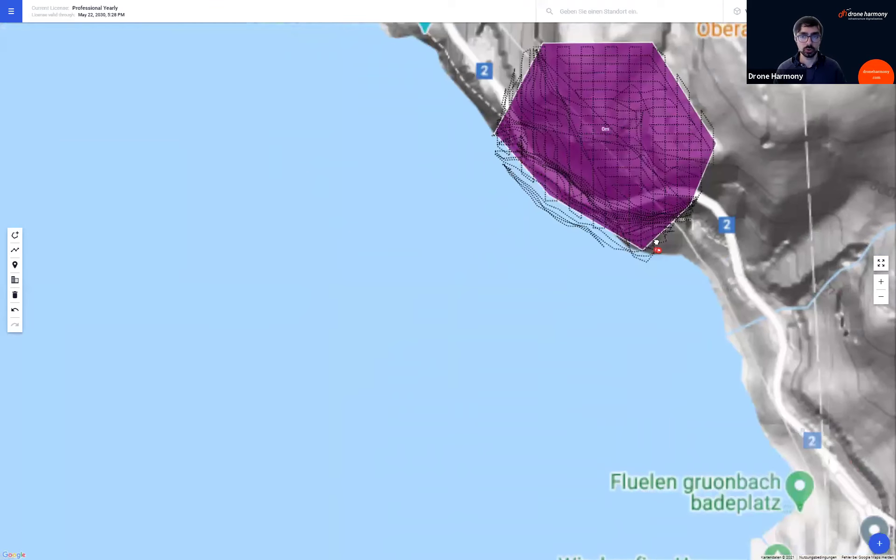
{"action": "left_click_drag", "start_coordinate": [737, 189], "coordinate": [656, 242]}
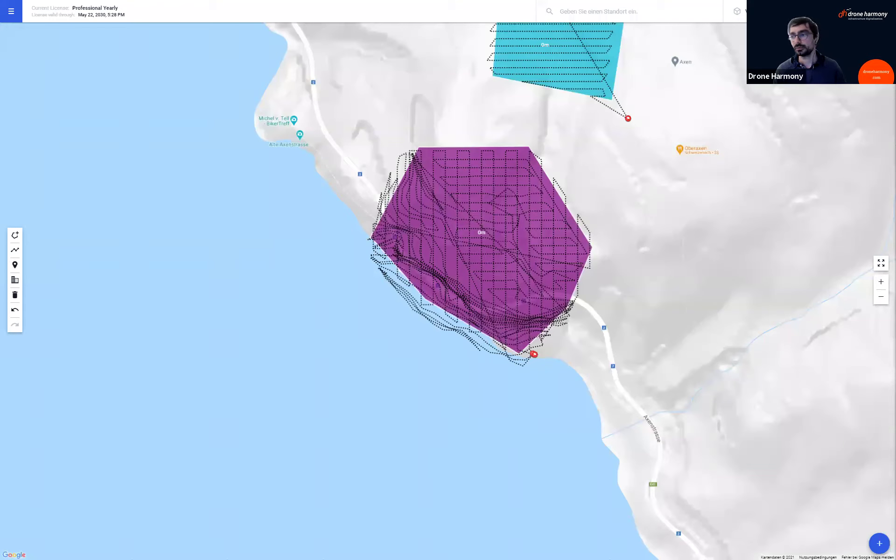
Step: Show the Flueelen Comparison site's plans and hide Plan and Hill Scan, leaving only Terrain Map 1 displayed
{"action": "left_click", "coordinate": [885, 12]}
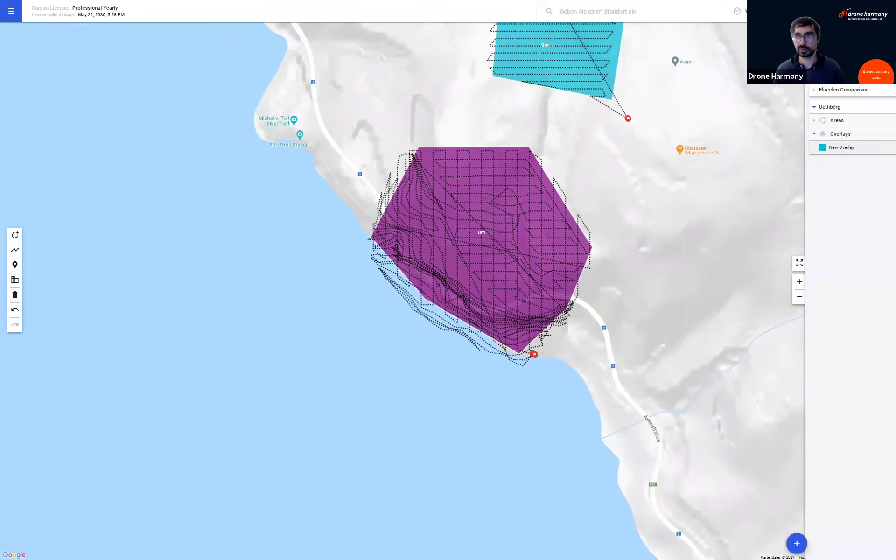
{"action": "left_click", "coordinate": [836, 90]}
{"action": "left_click", "coordinate": [825, 117]}
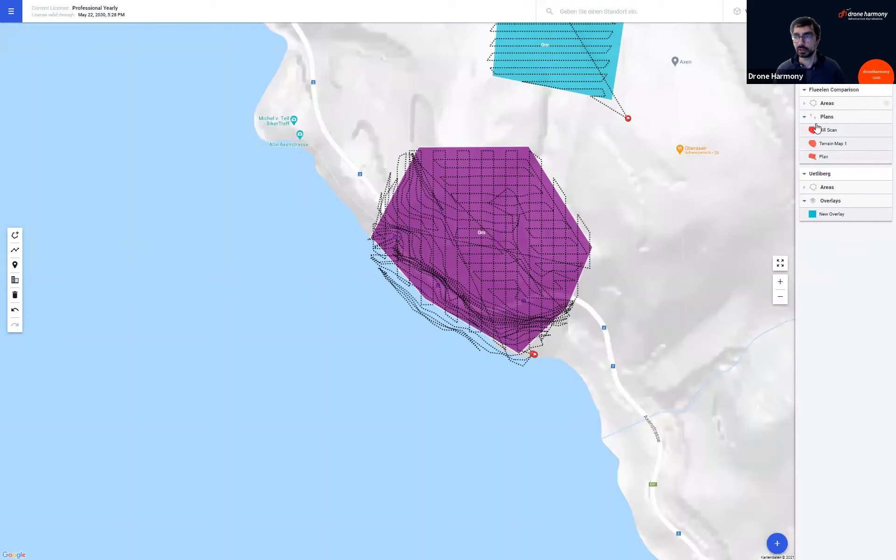
{"action": "left_click", "coordinate": [490, 206]}
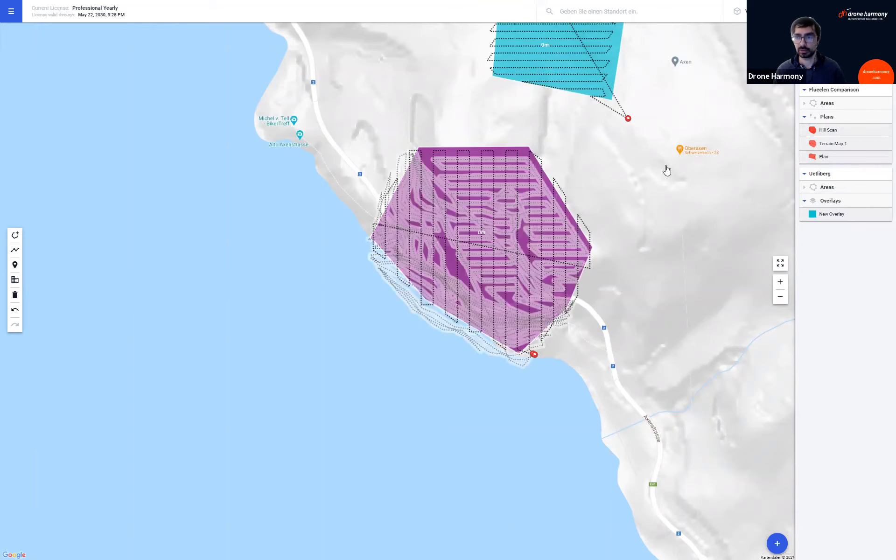
{"action": "left_click", "coordinate": [886, 158]}
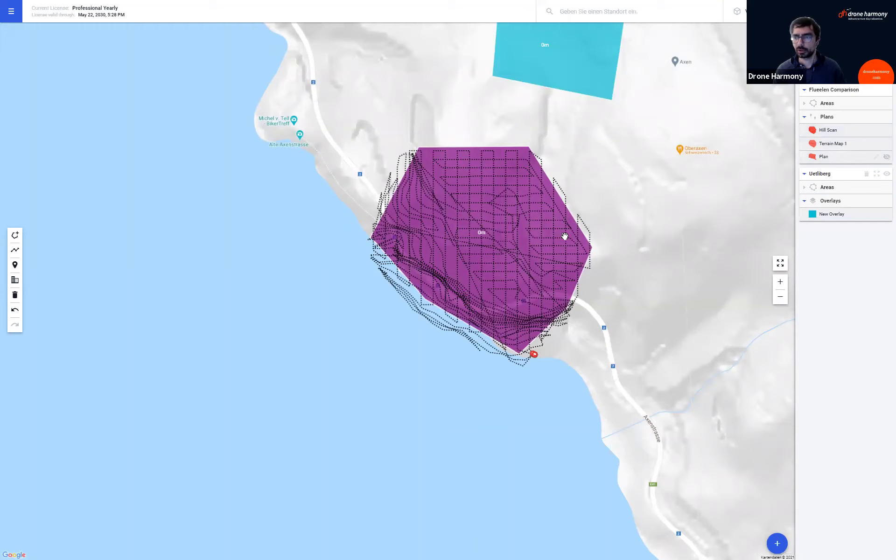
{"action": "left_click", "coordinate": [481, 256]}
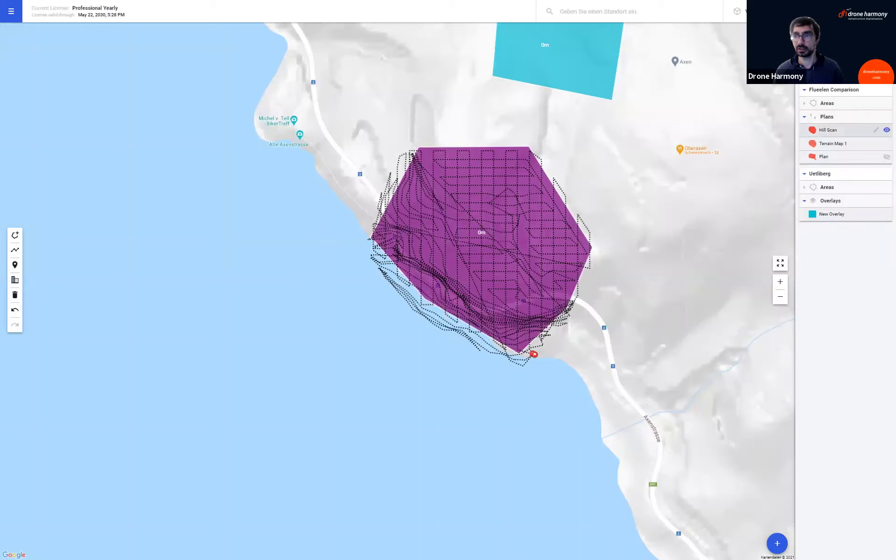
{"action": "left_click", "coordinate": [886, 130]}
Step: Switch to the 3D terrain view and examine Terrain Map 1's flight path over the steep lakeside cliff
{"action": "left_click", "coordinate": [757, 12]}
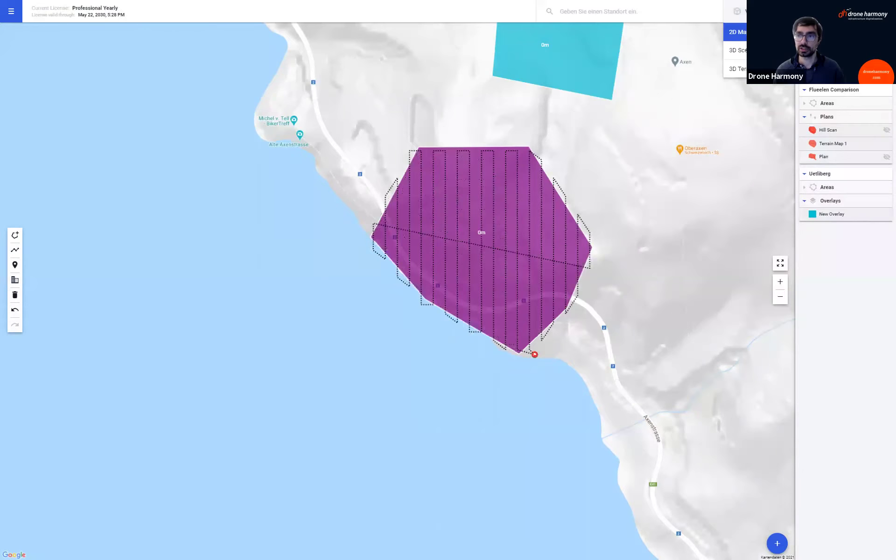
{"action": "left_click", "coordinate": [756, 68]}
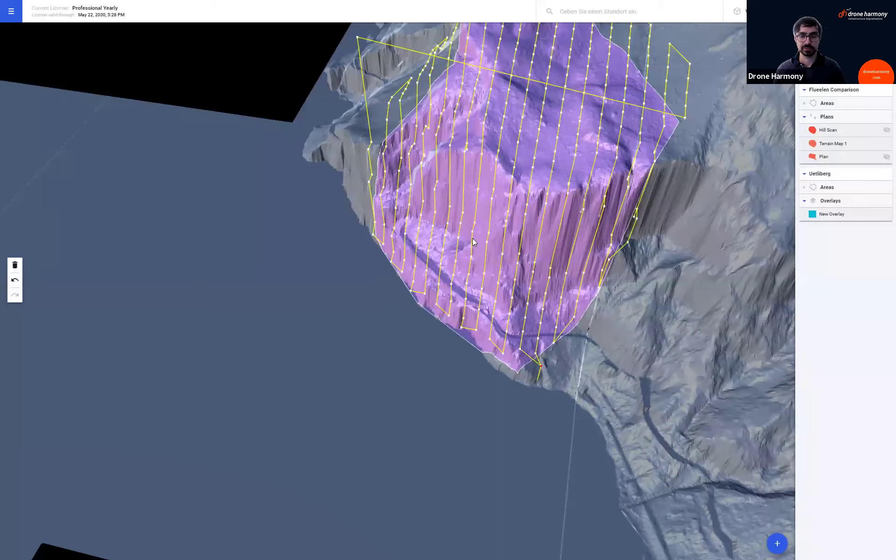
{"action": "right_click_drag", "start_coordinate": [511, 250], "coordinate": [549, 230]}
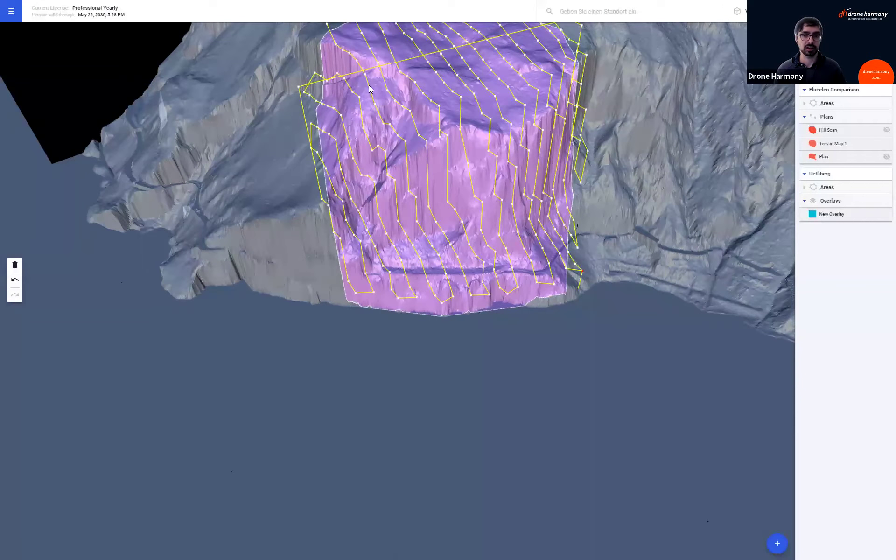
{"action": "scroll", "coordinate": [366, 88], "scroll_direction": "down", "scroll_amount": 2}
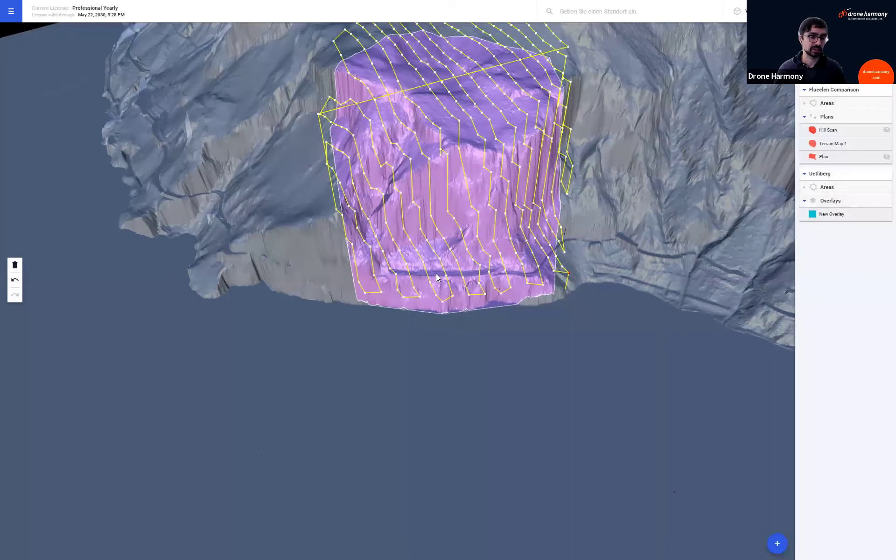
{"action": "mouse_move", "coordinate": [445, 261]}
{"action": "middle_mouse_down"}
{"action": "mouse_move", "coordinate": [435, 261]}
{"action": "mouse_move", "coordinate": [444, 260]}
{"action": "middle_mouse_up"}
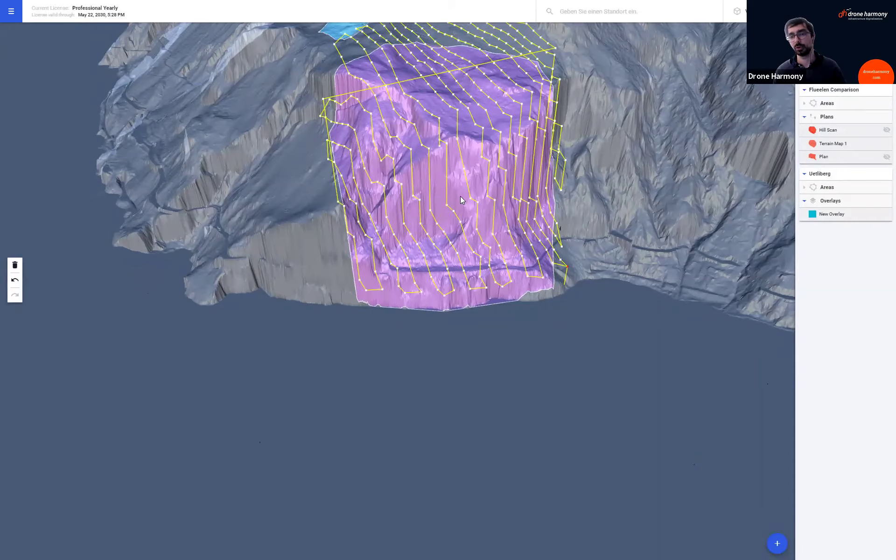
{"action": "scroll", "coordinate": [480, 137], "scroll_direction": "down", "scroll_amount": 1}
{"action": "left_click_drag", "start_coordinate": [480, 137], "coordinate": [462, 187]}
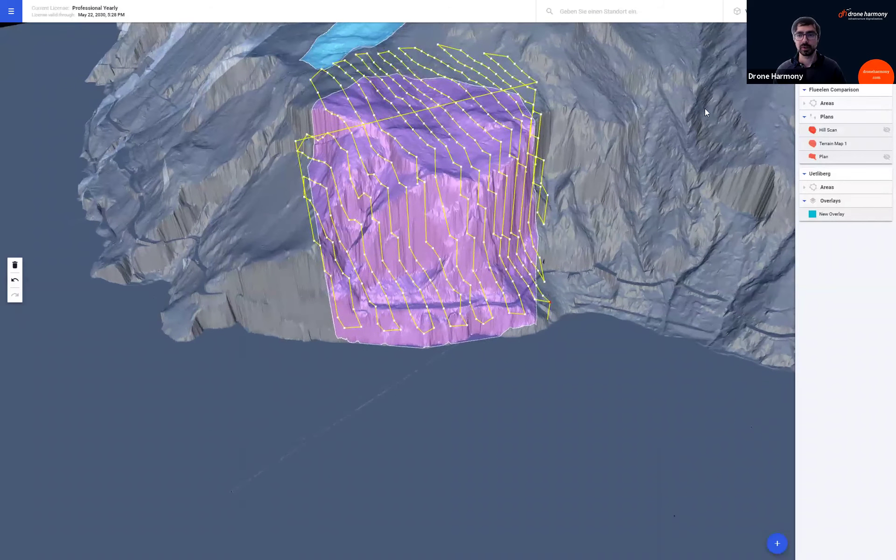
Step: Hide Terrain Map 1, show Hill Scan instead and examine its flight path around the cliff from several angles
{"action": "mouse_move", "coordinate": [885, 148]}
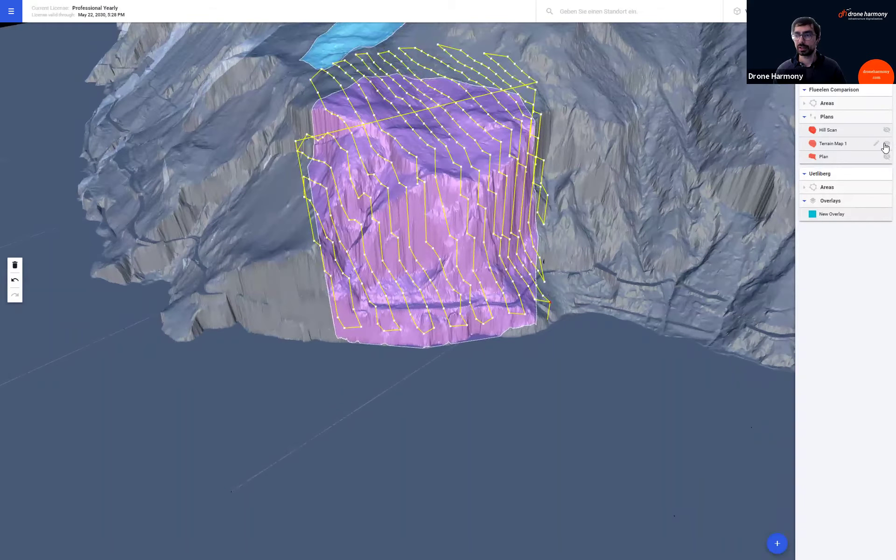
{"action": "left_click", "coordinate": [886, 130]}
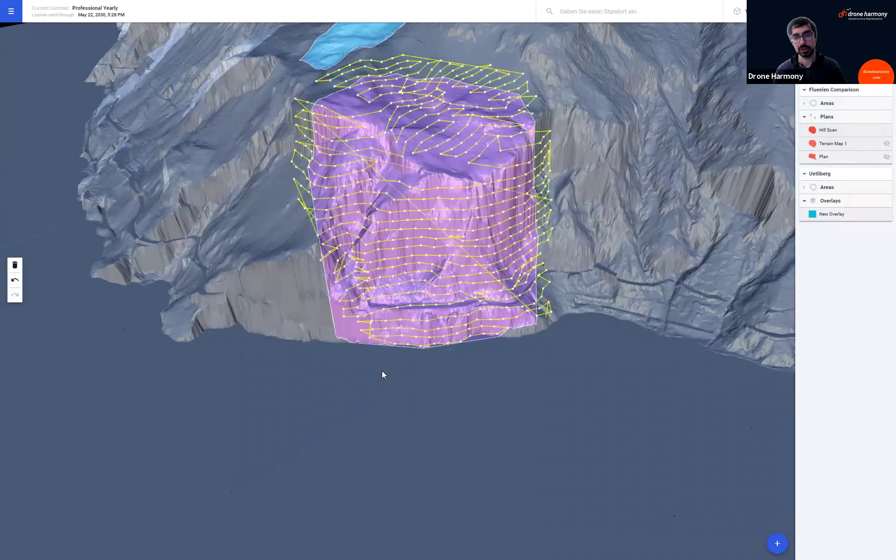
{"action": "right_click_drag", "start_coordinate": [425, 363], "coordinate": [409, 375]}
{"action": "middle_click_drag", "start_coordinate": [409, 377], "coordinate": [421, 346]}
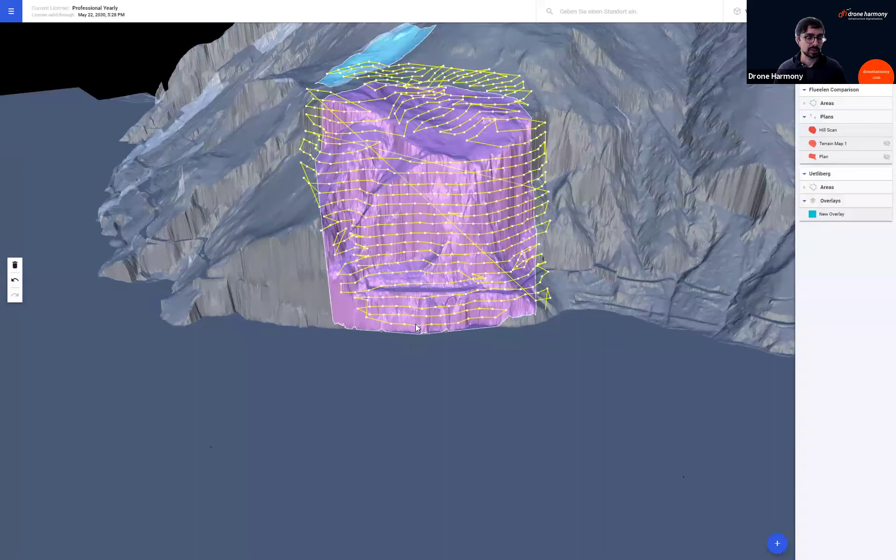
{"action": "scroll", "coordinate": [404, 280], "scroll_direction": "up", "scroll_amount": 1}
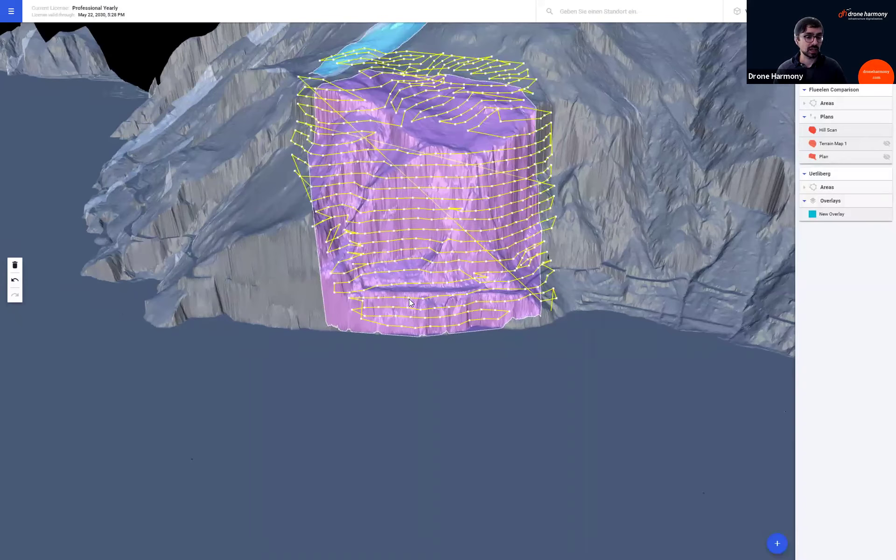
{"action": "scroll", "coordinate": [403, 228], "scroll_direction": "down", "scroll_amount": 1}
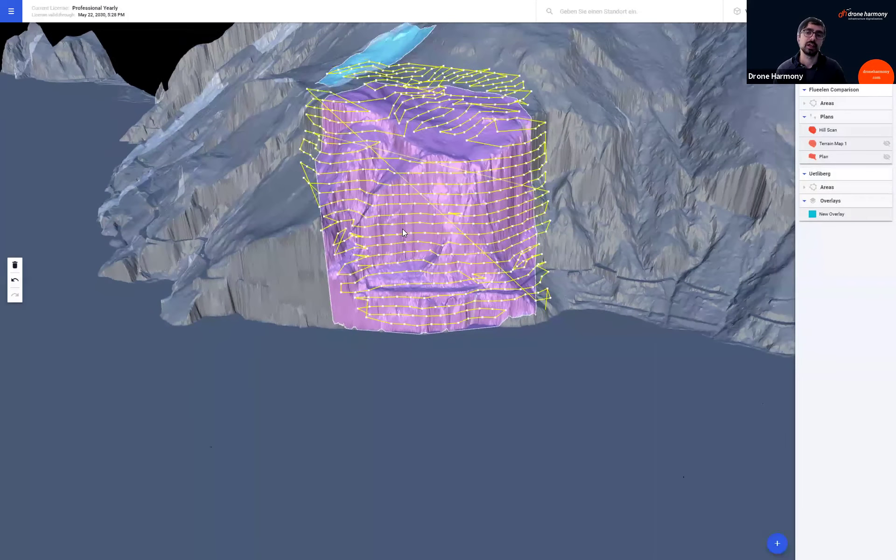
{"action": "middle_click_drag", "start_coordinate": [471, 150], "coordinate": [456, 173]}
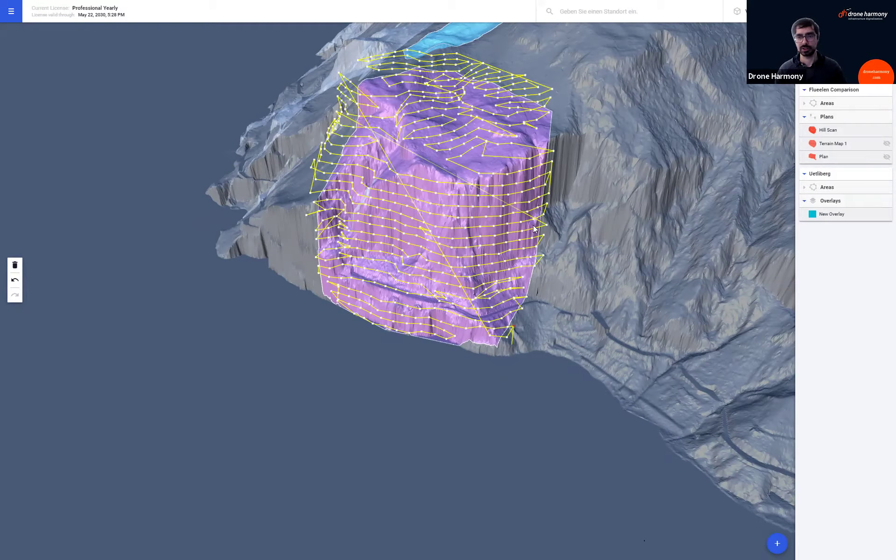
{"action": "scroll", "coordinate": [534, 229], "scroll_direction": "down", "scroll_amount": 2}
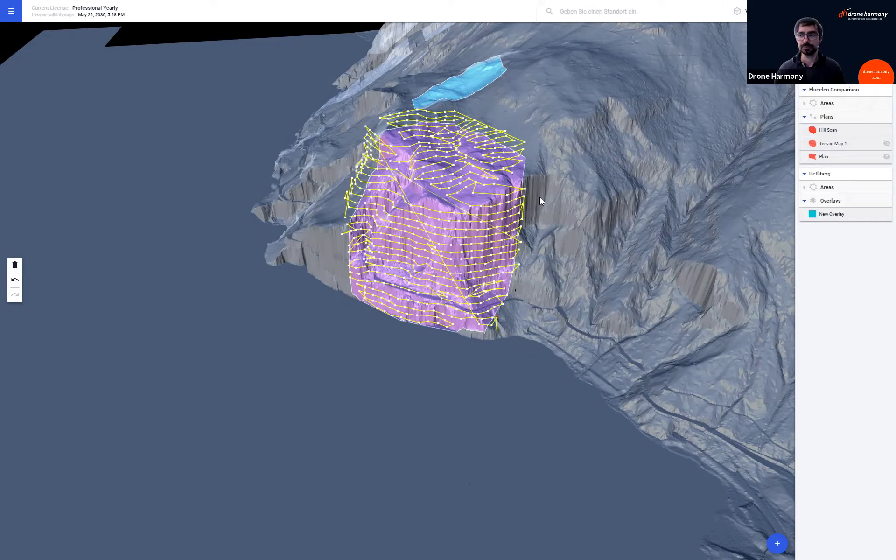
{"action": "scroll", "coordinate": [631, 207], "scroll_direction": "down", "scroll_amount": 1}
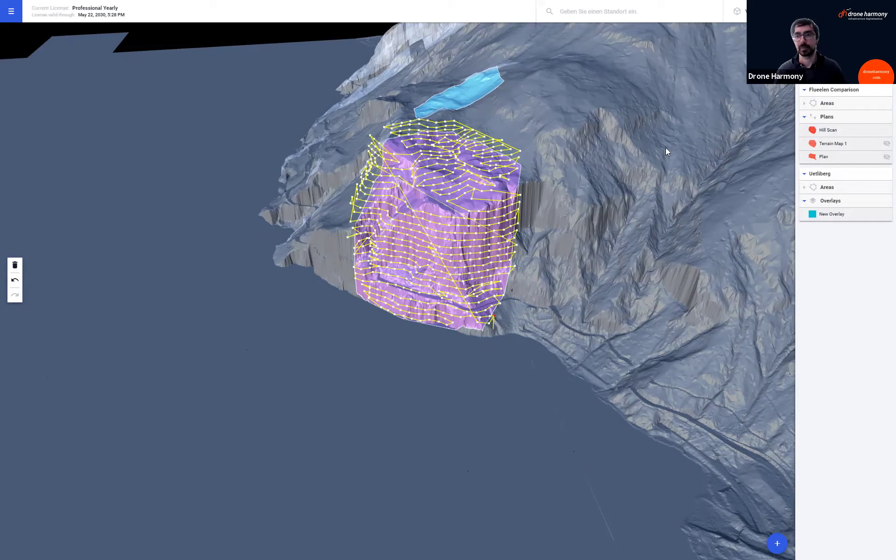
Step: Return to the 2D map and open the Hill Scan plan to review its waypoints, closing it again when done
{"action": "left_click", "coordinate": [749, 11]}
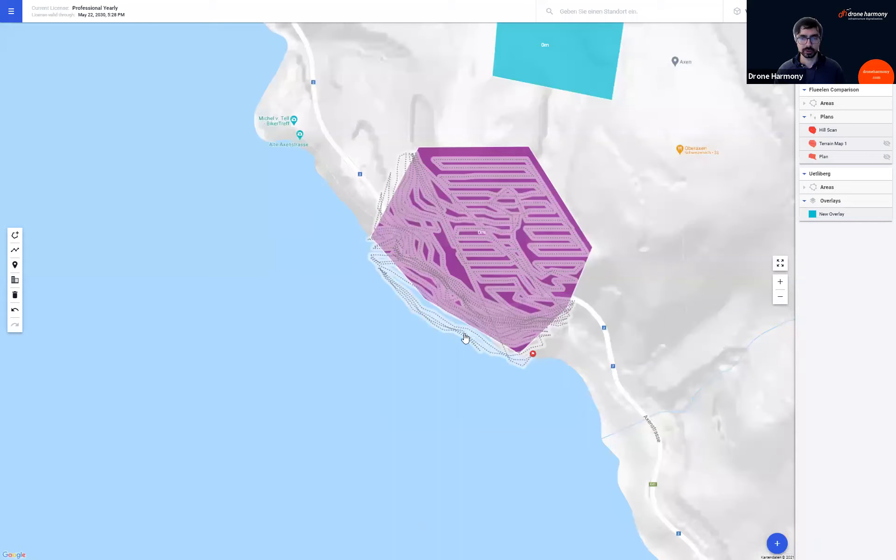
{"action": "left_click", "coordinate": [503, 361]}
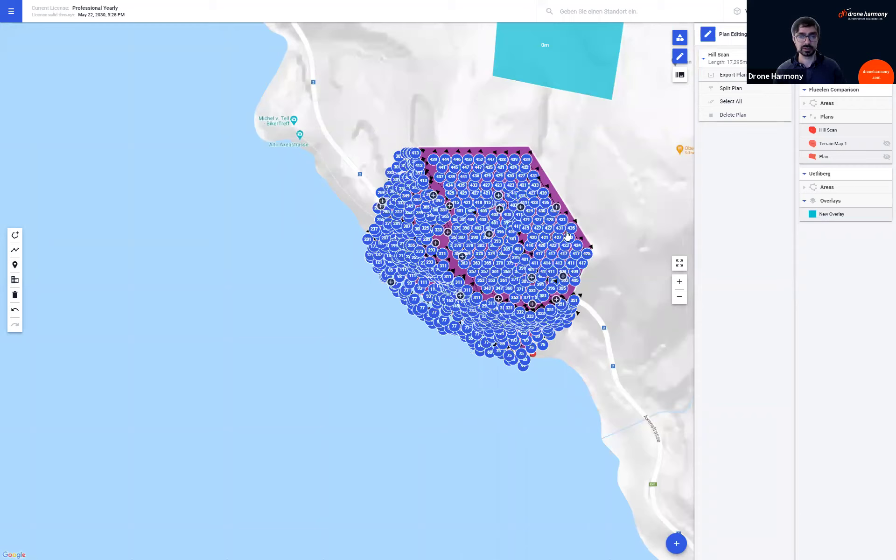
{"action": "left_click_drag", "start_coordinate": [621, 192], "coordinate": [611, 201]}
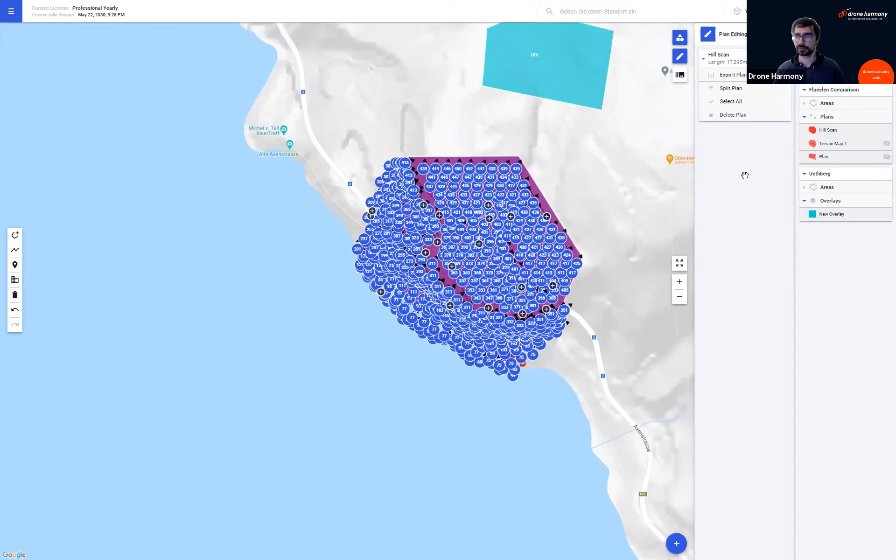
{"action": "left_click", "coordinate": [694, 370]}
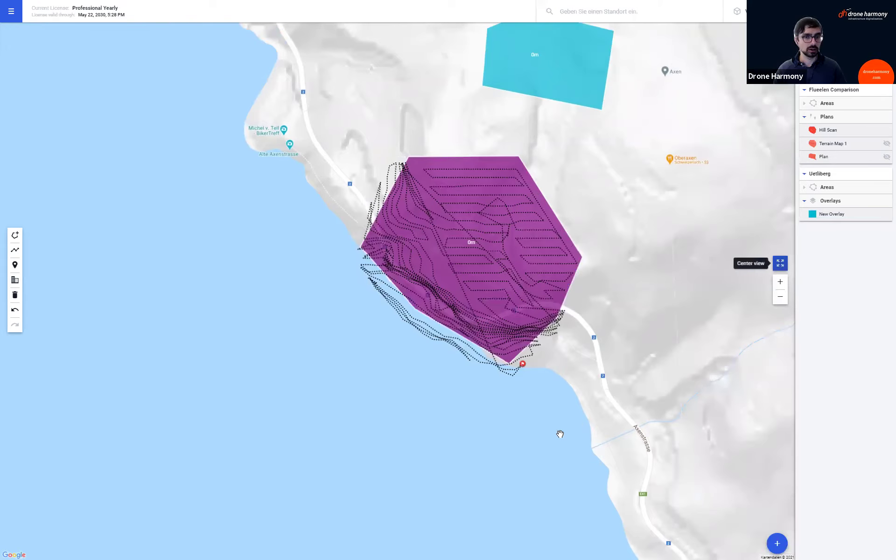
Step: Centre the map view, switch to the presentation and advance from the Hill Scan comparison to the Airspace Information (UTM) slide
{"action": "left_click", "coordinate": [780, 263]}
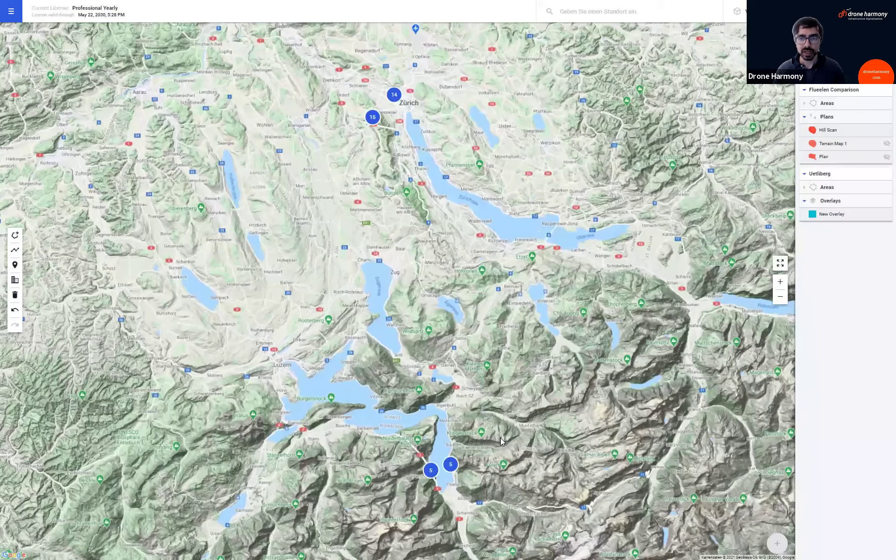
{"action": "key", "text": "alt+Tab"}
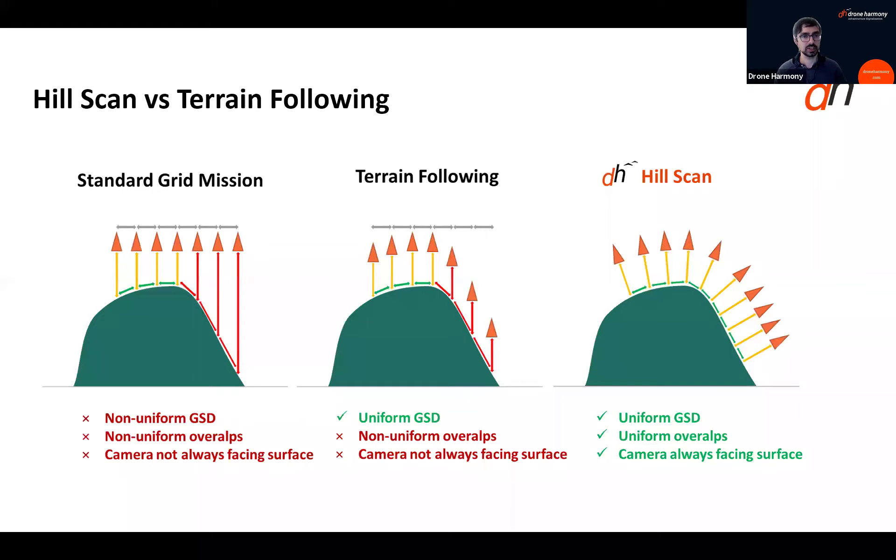
{"action": "key", "text": "Right"}
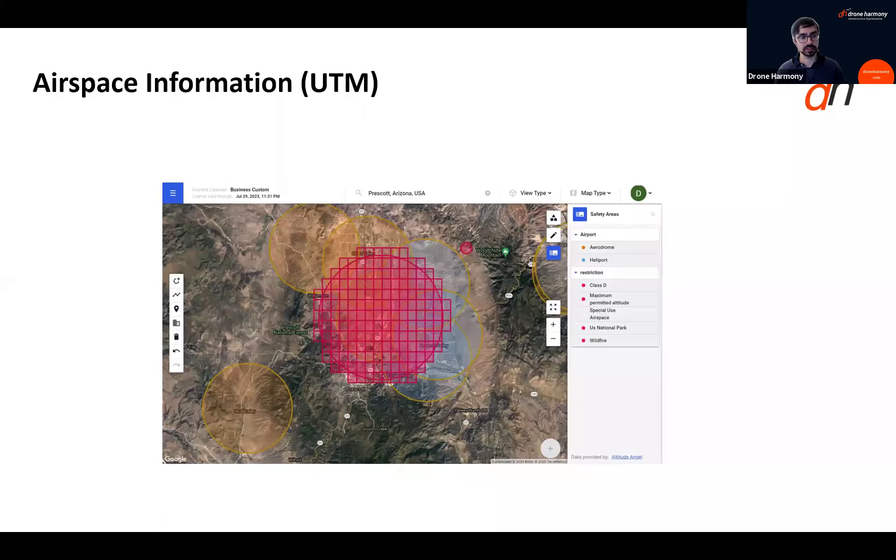
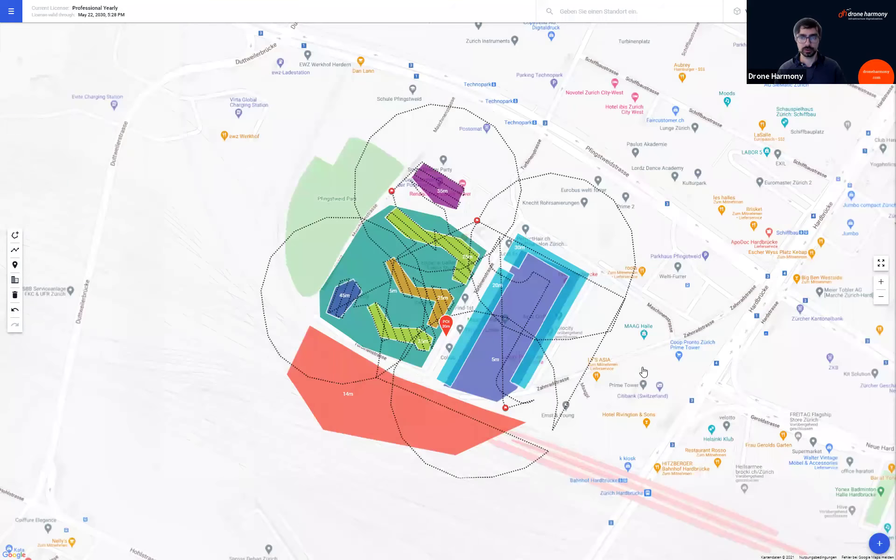
Step: Turn on the airspace restrictions overlay for the Zürich mission area and examine the zones across the wider city
{"action": "scroll", "coordinate": [643, 372], "scroll_direction": "down", "scroll_amount": 1}
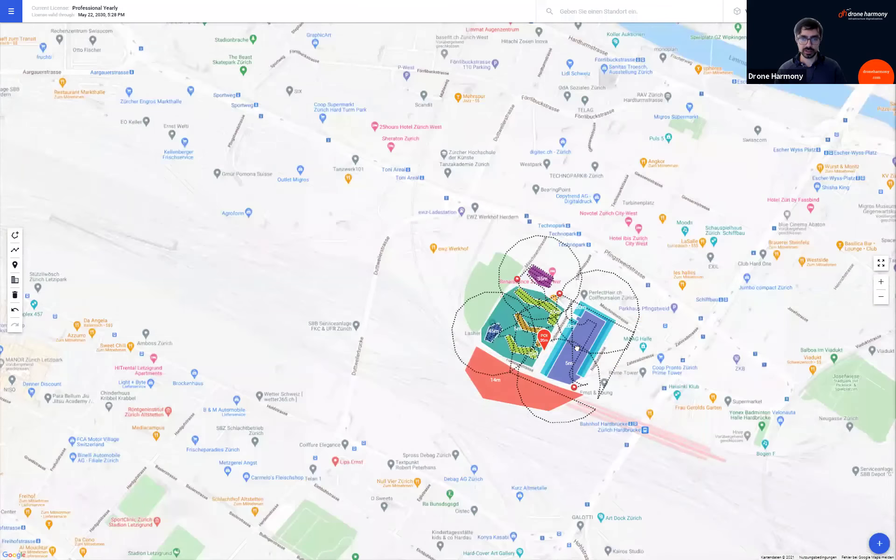
{"action": "left_click_drag", "start_coordinate": [689, 354], "coordinate": [589, 349]}
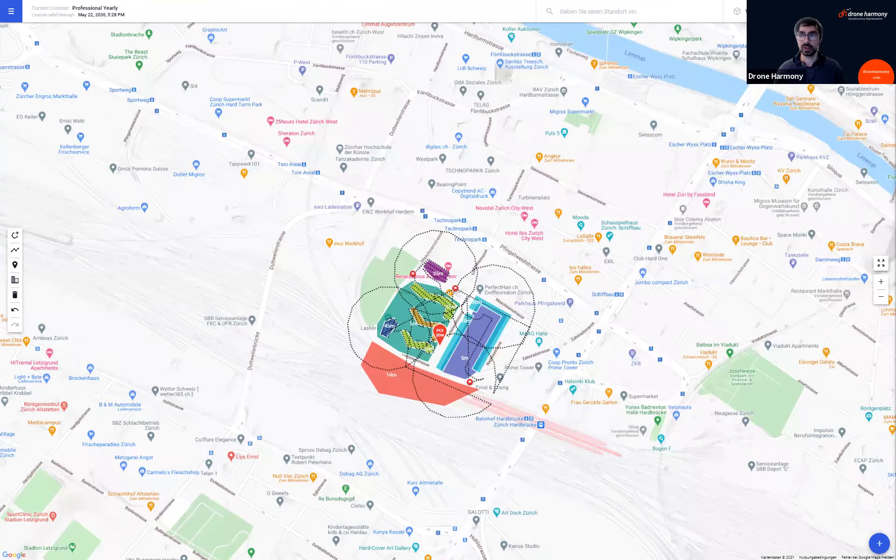
{"action": "left_click", "coordinate": [825, 11]}
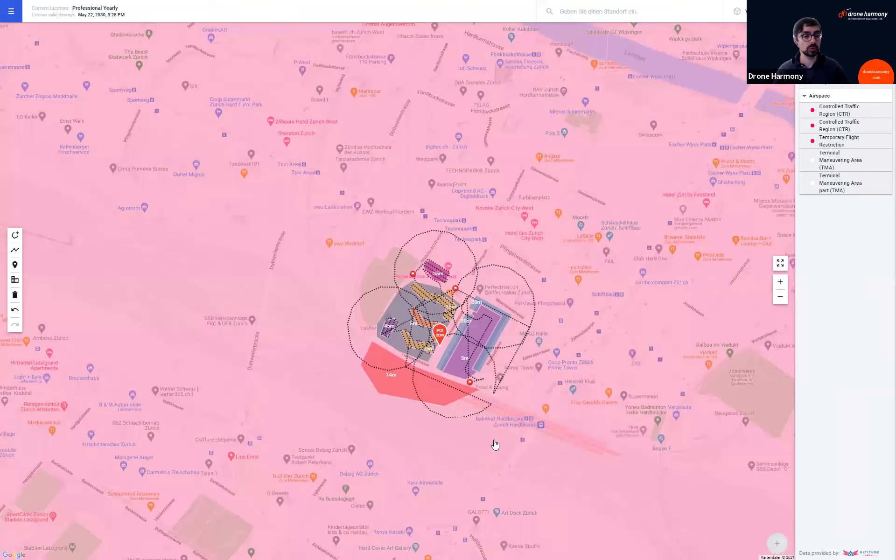
{"action": "scroll", "coordinate": [517, 436], "scroll_direction": "down", "scroll_amount": 1}
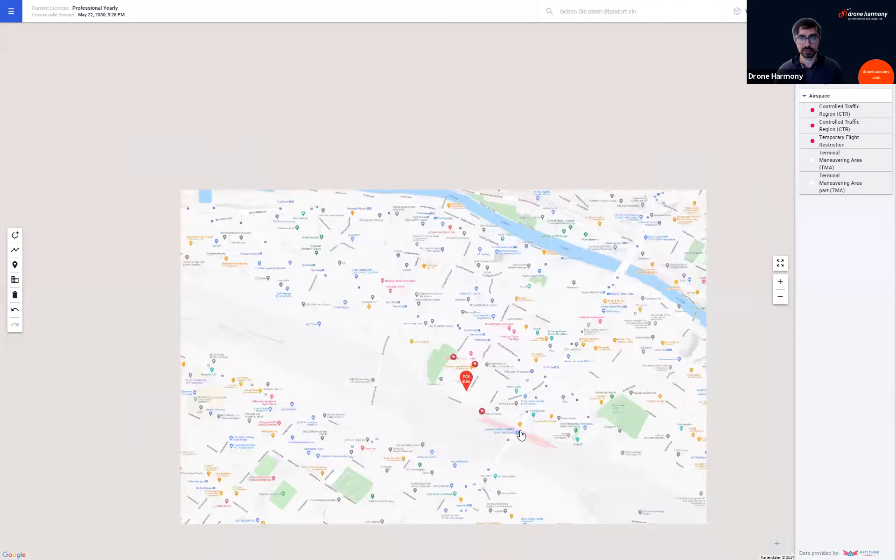
{"action": "scroll", "coordinate": [607, 403], "scroll_direction": "down", "scroll_amount": 1}
{"action": "left_click_drag", "start_coordinate": [609, 416], "coordinate": [543, 373]}
{"action": "scroll", "coordinate": [544, 373], "scroll_direction": "down", "scroll_amount": 1}
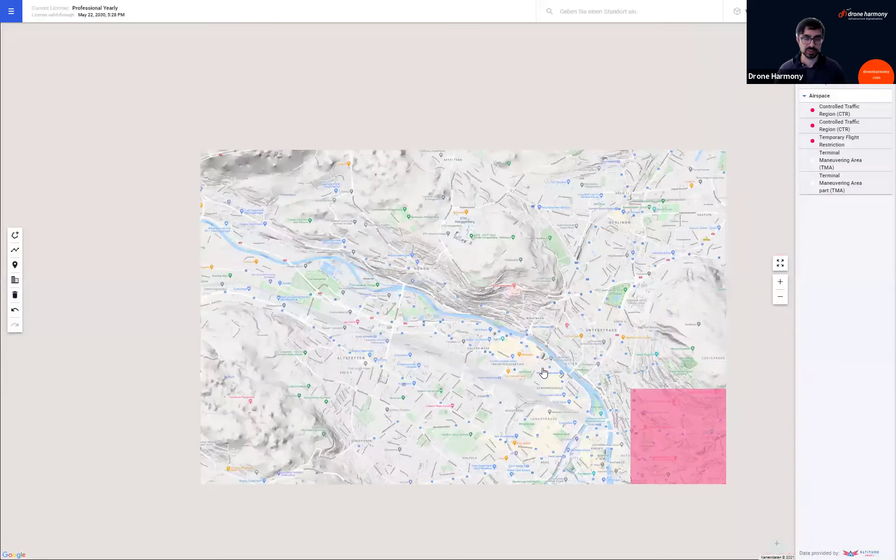
{"action": "mouse_move", "coordinate": [549, 345]}
{"action": "left_mouse_down"}
{"action": "mouse_move", "coordinate": [528, 290]}
{"action": "mouse_move", "coordinate": [454, 266]}
{"action": "left_mouse_up"}
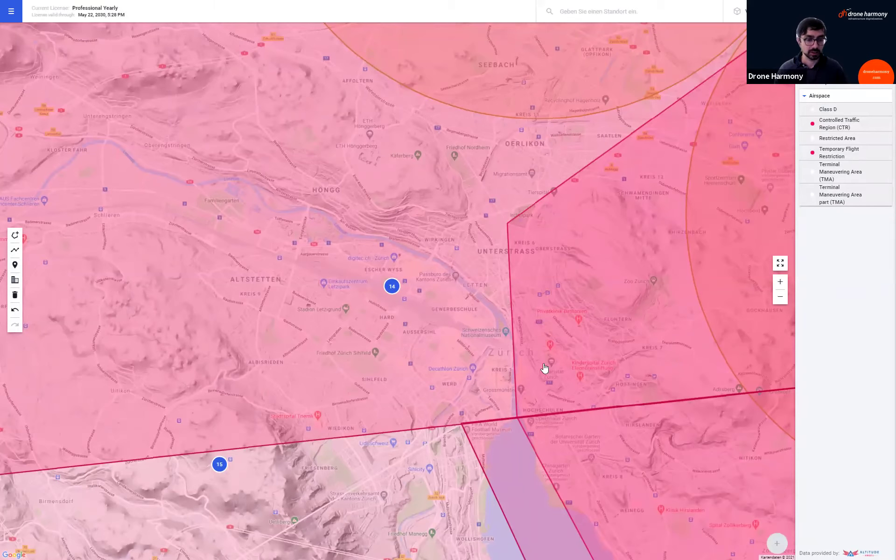
{"action": "mouse_move", "coordinate": [532, 211]}
{"action": "left_mouse_down"}
{"action": "mouse_move", "coordinate": [512, 254]}
{"action": "mouse_move", "coordinate": [534, 269]}
{"action": "left_mouse_up"}
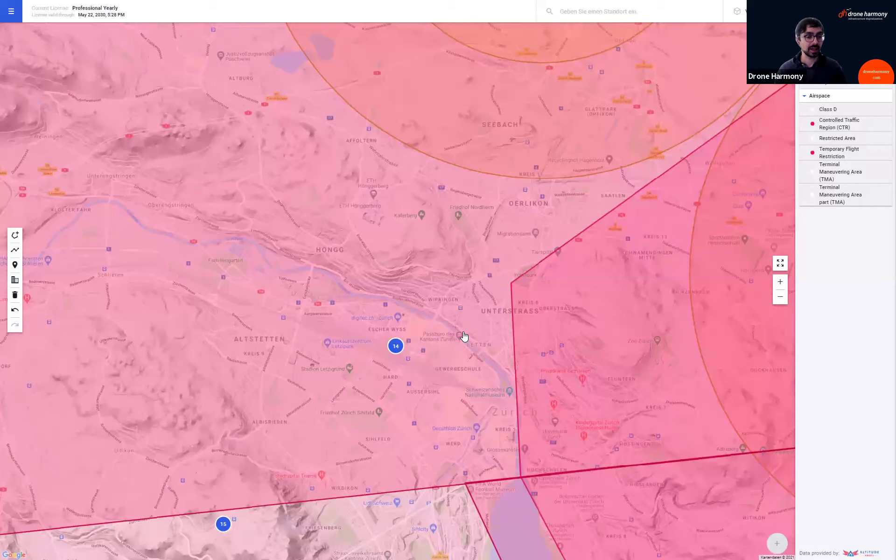
Step: Look up the airspaces north of central Zürich and read the summary for ZURICH TMA SECTOR 4C, closing it when done
{"action": "left_click", "coordinate": [462, 290]}
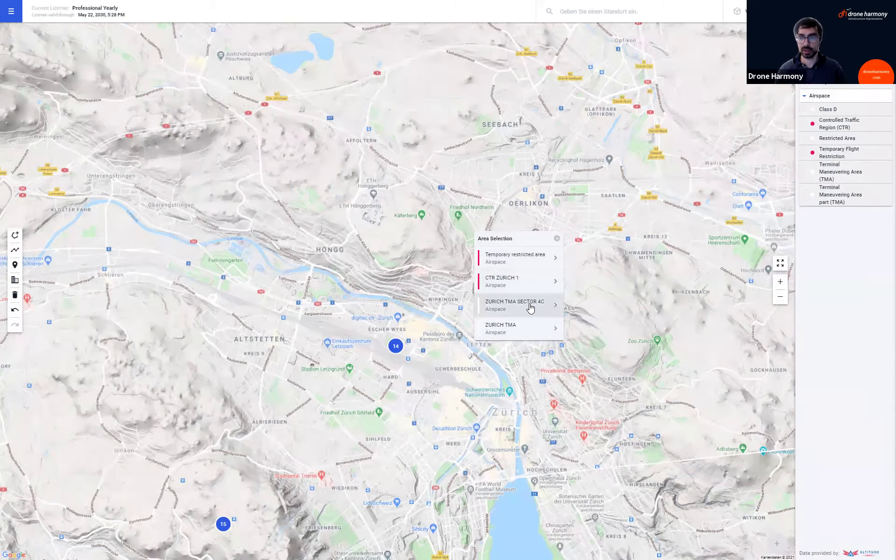
{"action": "left_click", "coordinate": [507, 312]}
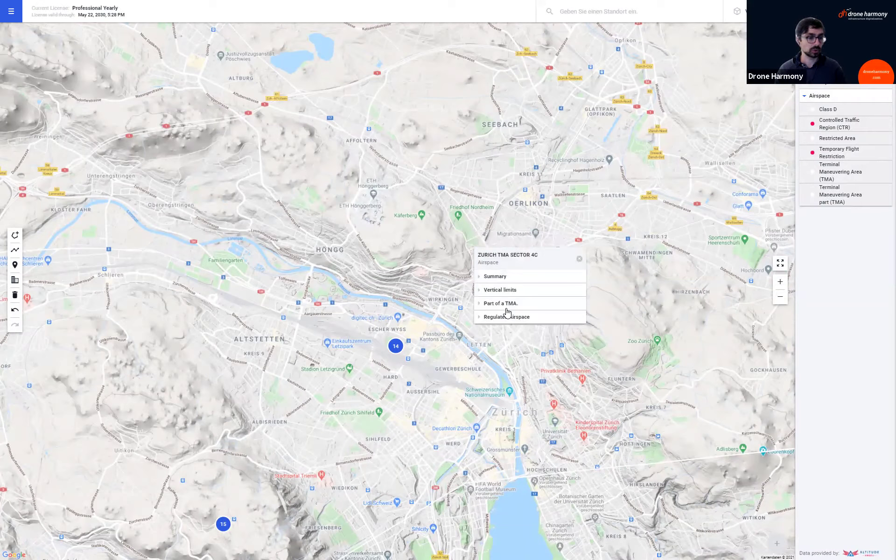
{"action": "left_click", "coordinate": [514, 277]}
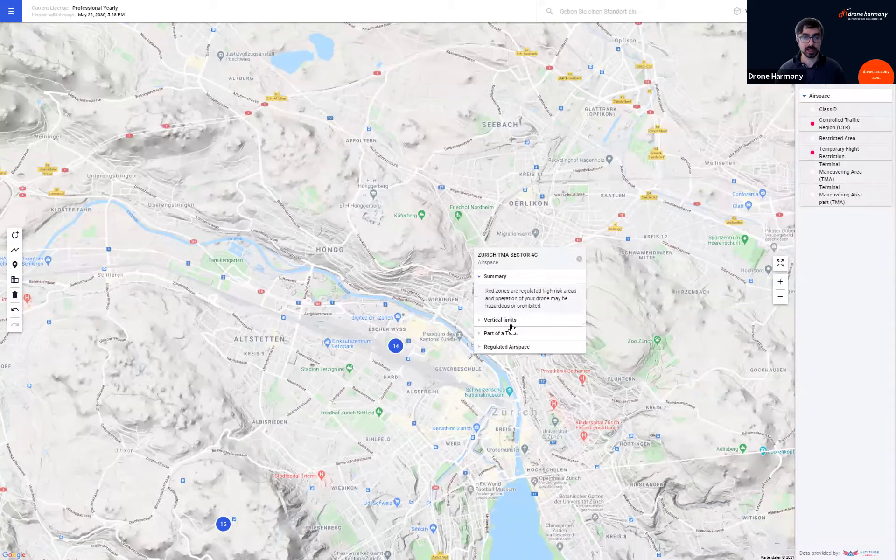
{"action": "left_click", "coordinate": [516, 279]}
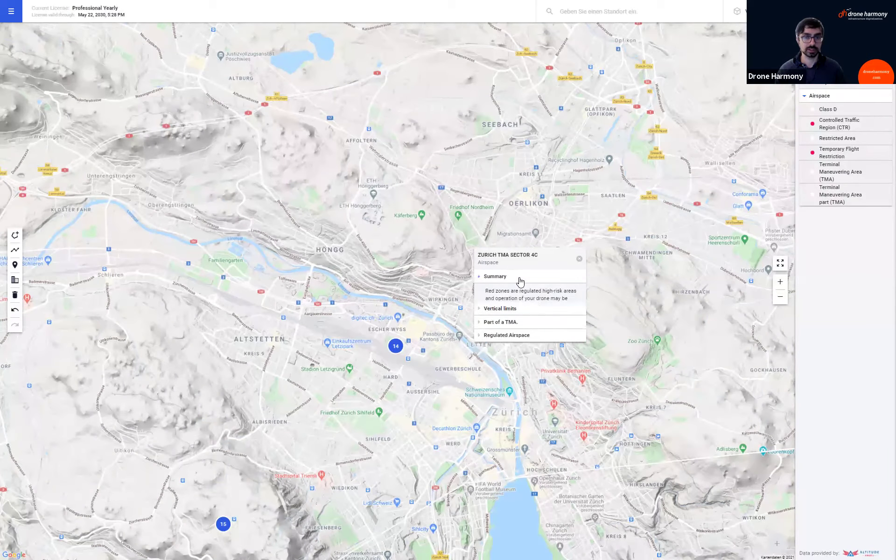
{"action": "left_click", "coordinate": [579, 259]}
Step: Inspect the inner circular zone around Flughafen Zürich and read the summary of its yellow ZURICH airport area, closing it when done
{"action": "left_click_drag", "start_coordinate": [483, 215], "coordinate": [418, 420]}
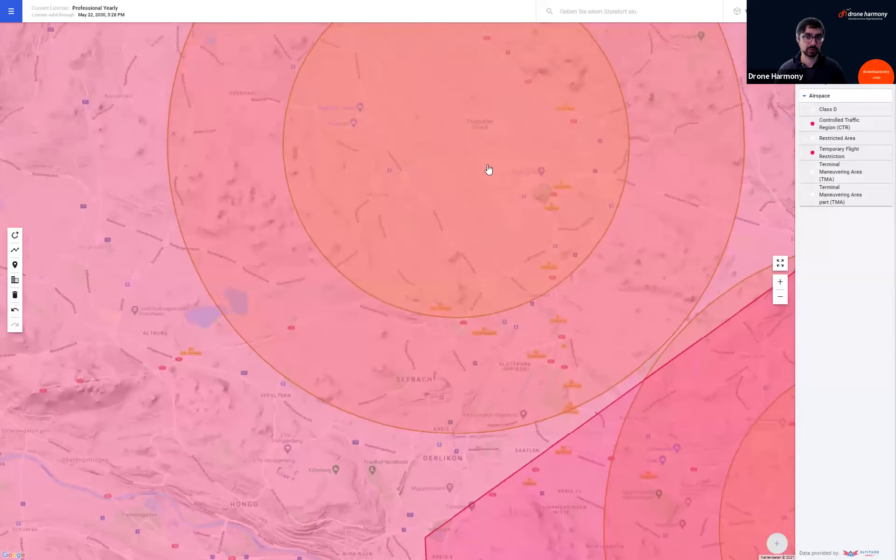
{"action": "left_click_drag", "start_coordinate": [467, 138], "coordinate": [432, 208]}
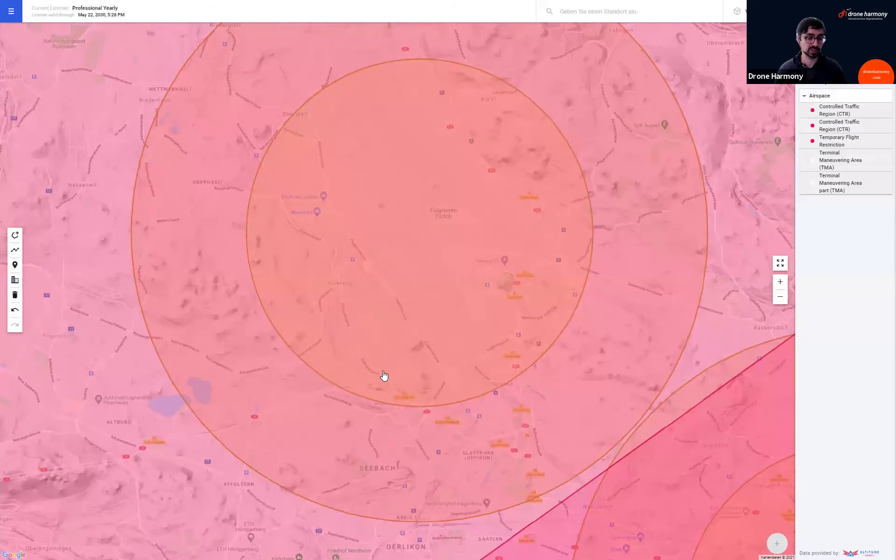
{"action": "left_click", "coordinate": [366, 322]}
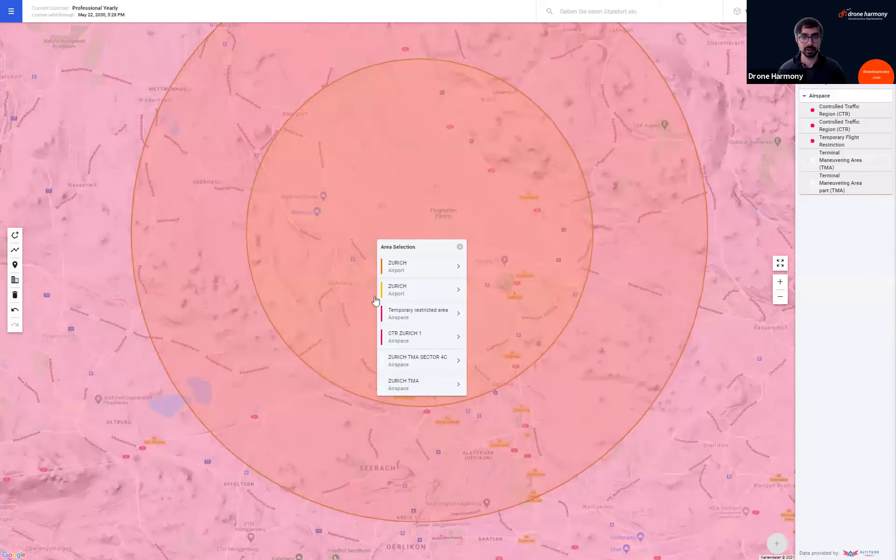
{"action": "left_click", "coordinate": [410, 291]}
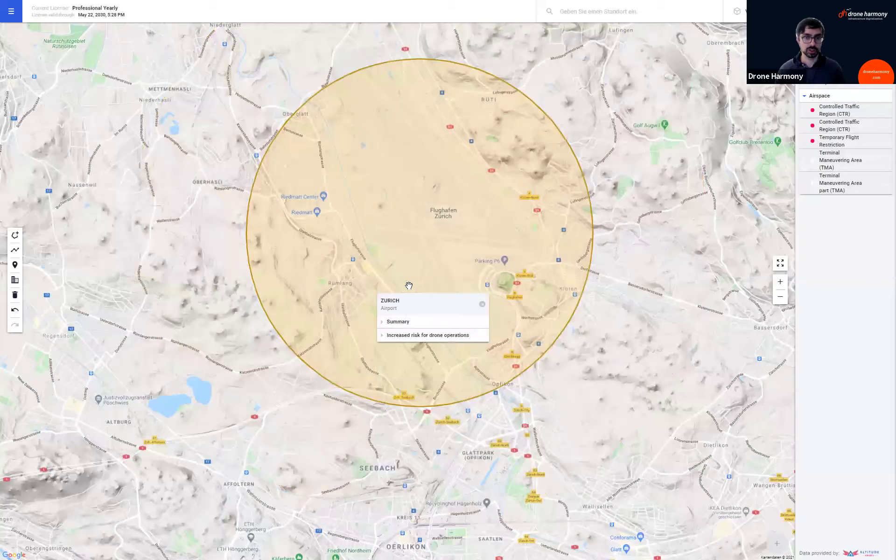
{"action": "left_click", "coordinate": [419, 322]}
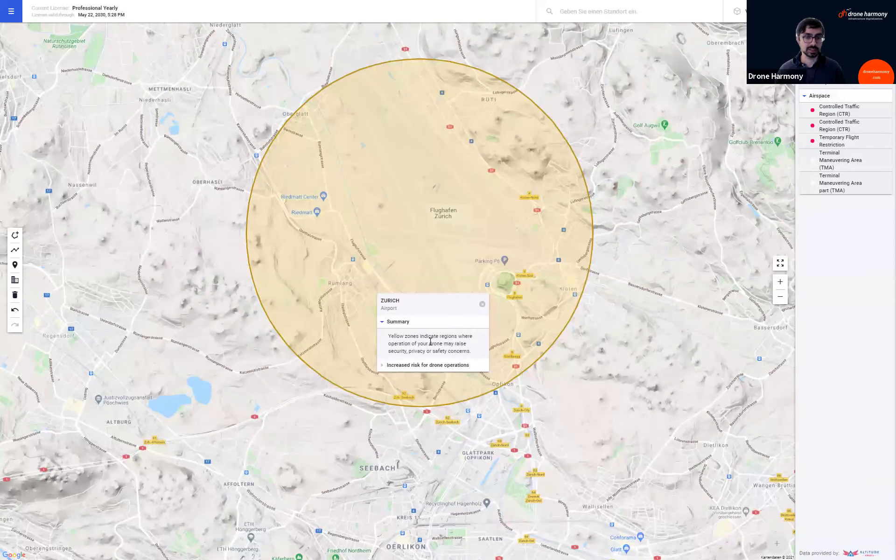
{"action": "left_click", "coordinate": [482, 306]}
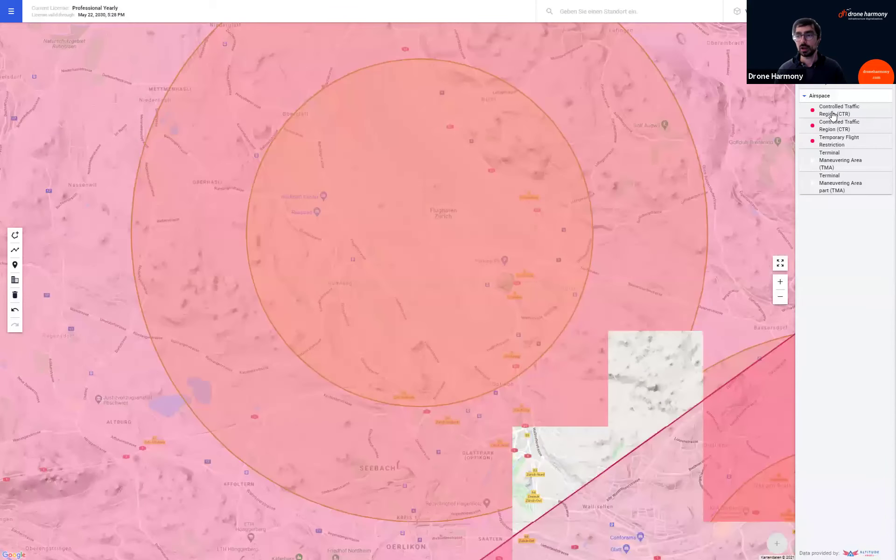
Step: Highlight the Controlled Traffic Region and Temporary Flight Restriction zones individually, and examine the restrictions from the airport down to Lake Zürich
{"action": "mouse_move", "coordinate": [833, 114]}
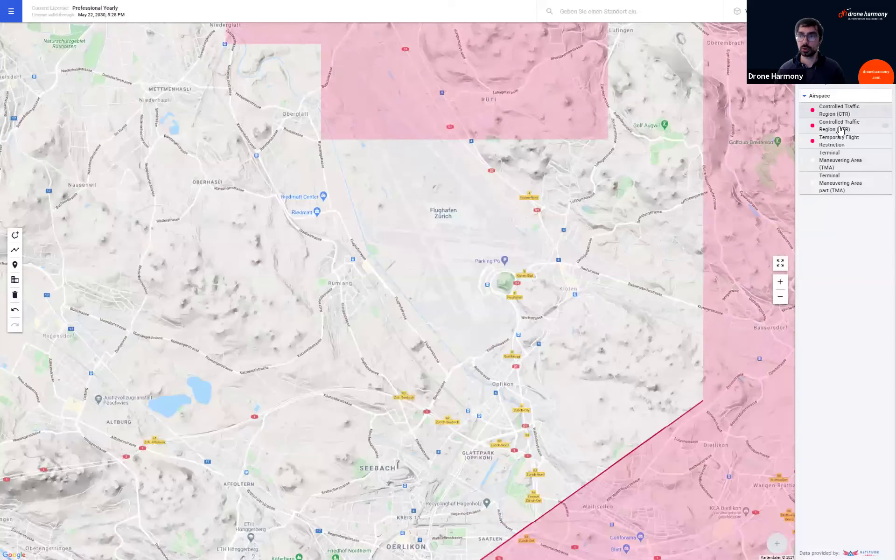
{"action": "mouse_move", "coordinate": [839, 145]}
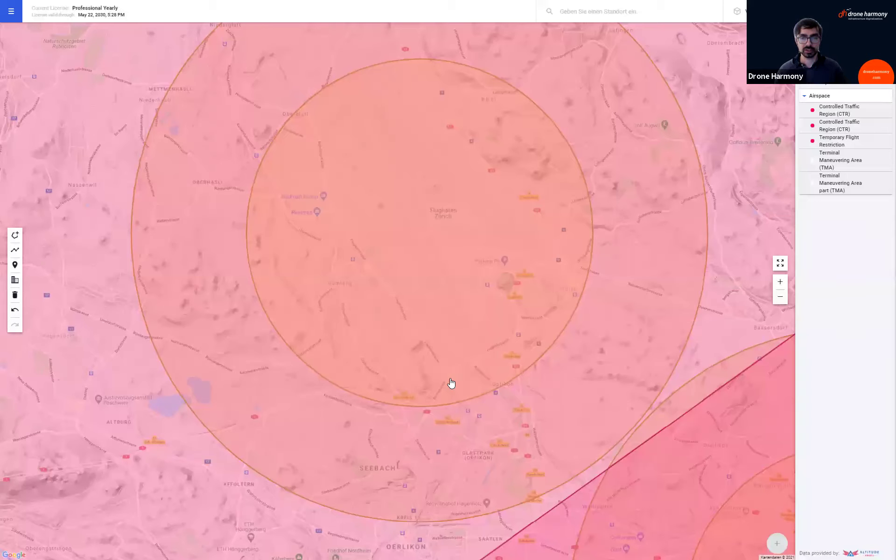
{"action": "scroll", "coordinate": [449, 382], "scroll_direction": "down", "scroll_amount": 1}
{"action": "left_click_drag", "start_coordinate": [490, 441], "coordinate": [488, 398]}
{"action": "left_click_drag", "start_coordinate": [484, 280], "coordinate": [483, 247]}
{"action": "left_click_drag", "start_coordinate": [469, 346], "coordinate": [468, 264]}
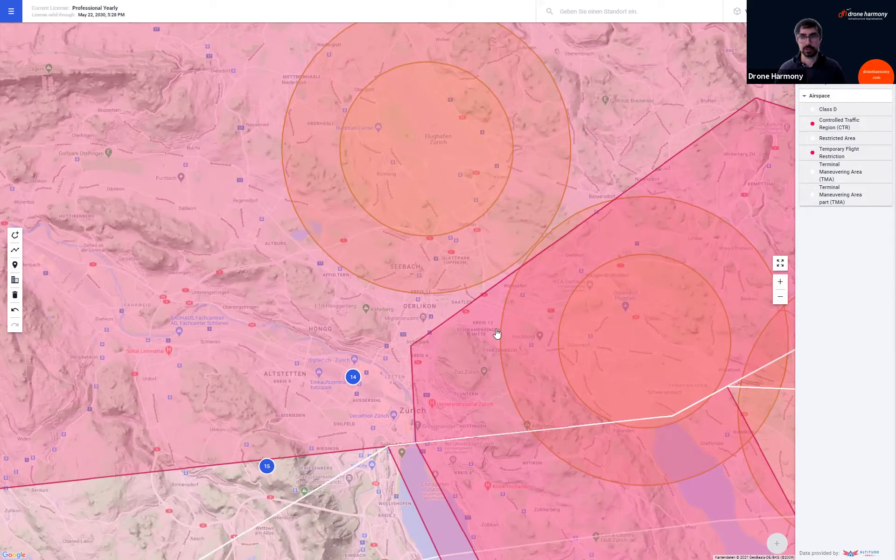
{"action": "left_click_drag", "start_coordinate": [440, 335], "coordinate": [460, 246]}
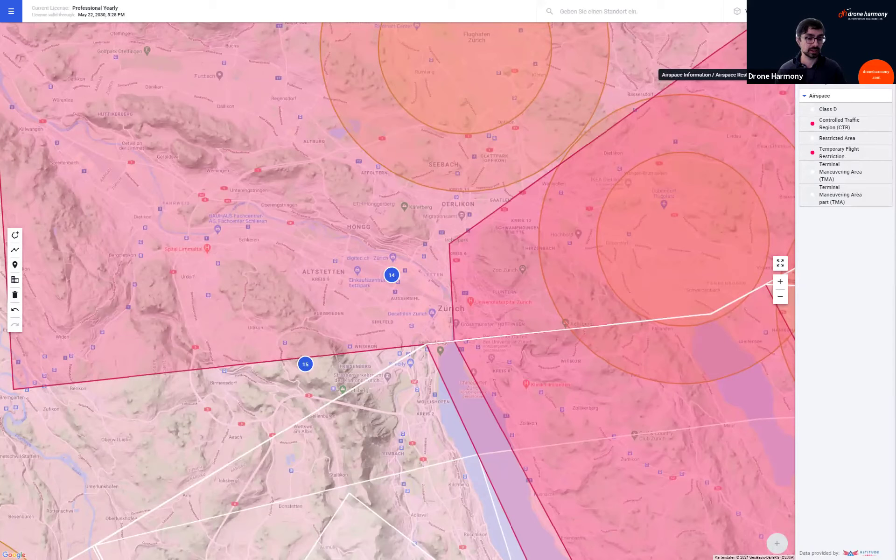
Step: Turn off the airspace restrictions overlay and fit the map to show all mission sites
{"action": "left_click", "coordinate": [780, 75]}
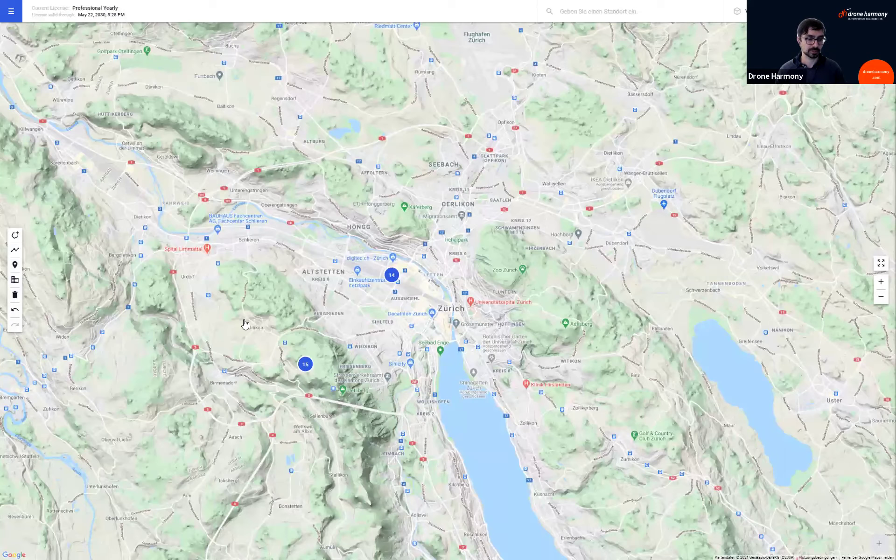
{"action": "left_click_drag", "start_coordinate": [353, 316], "coordinate": [380, 303]}
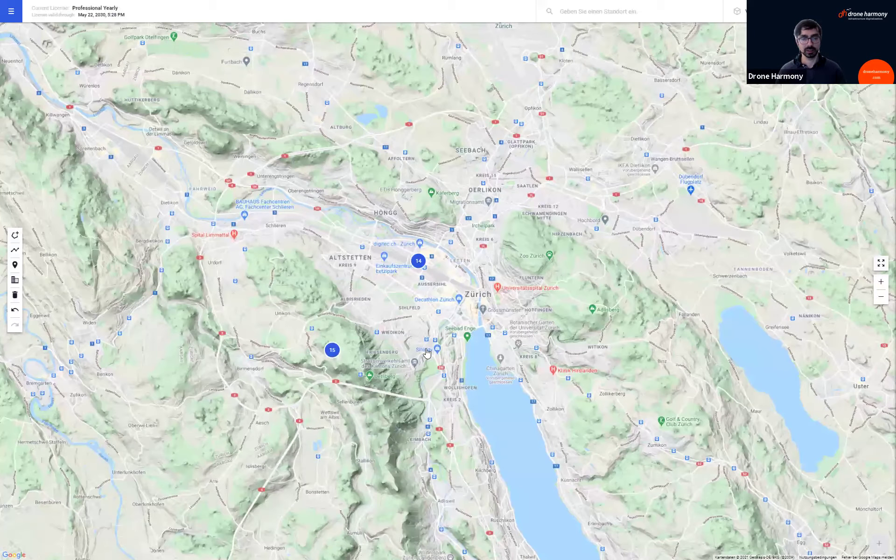
{"action": "left_click_drag", "start_coordinate": [398, 392], "coordinate": [446, 303]}
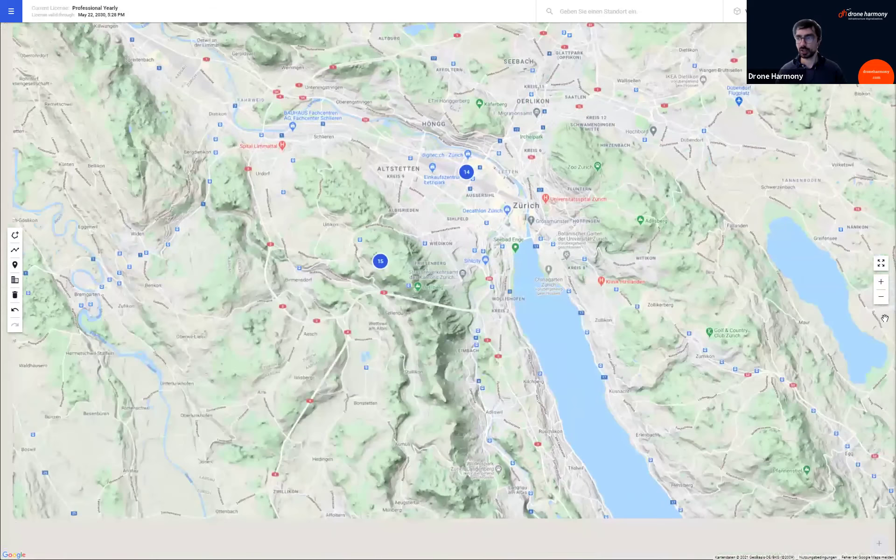
{"action": "left_click", "coordinate": [880, 263]}
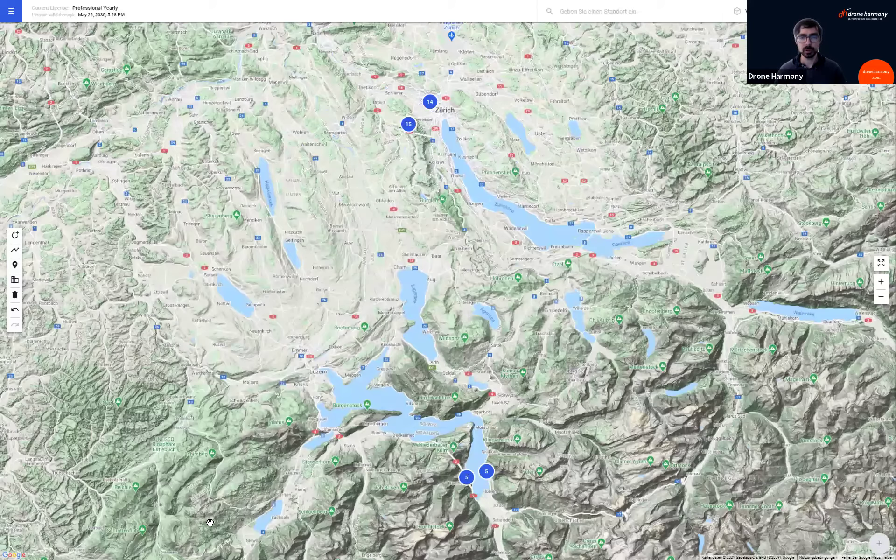
Step: Switch to the presentation and advance from the Airspace Information (UTM) slide to Workflow Improvements in DH Web
{"action": "key", "text": "alt+Tab"}
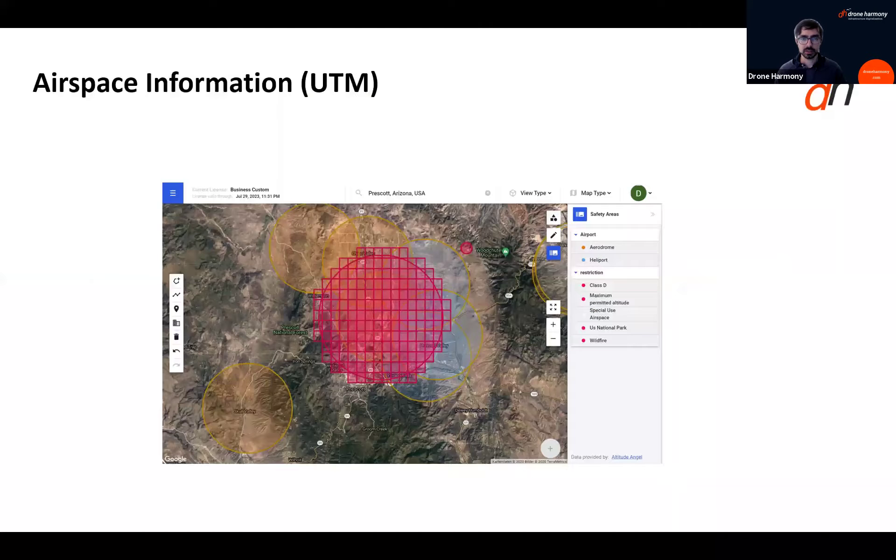
{"action": "left_click", "coordinate": [476, 382]}
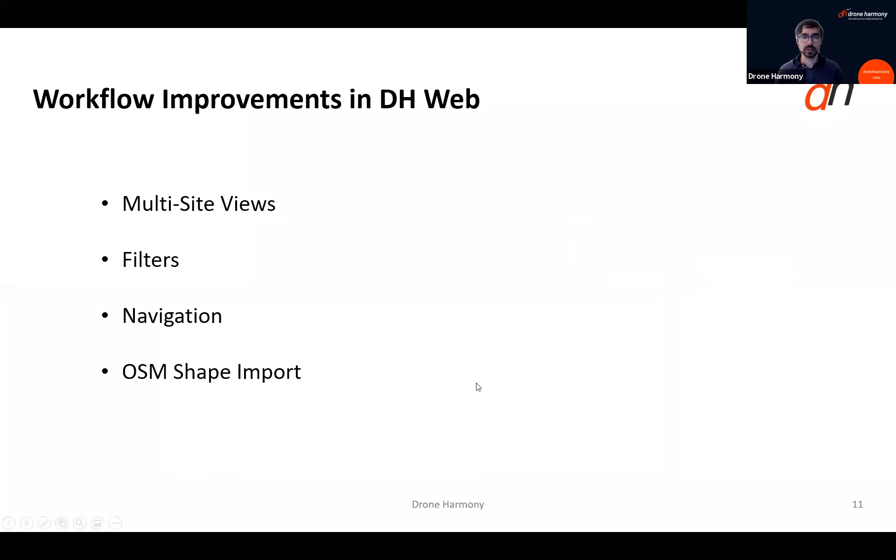
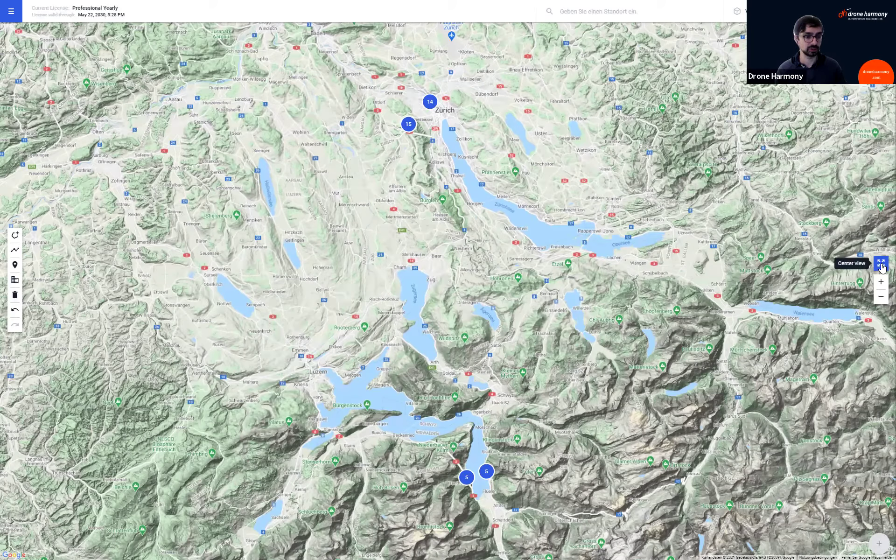
Step: Fit the map to all mission sites and zoom in to the 14-item cluster in Zürich
{"action": "left_click", "coordinate": [881, 264]}
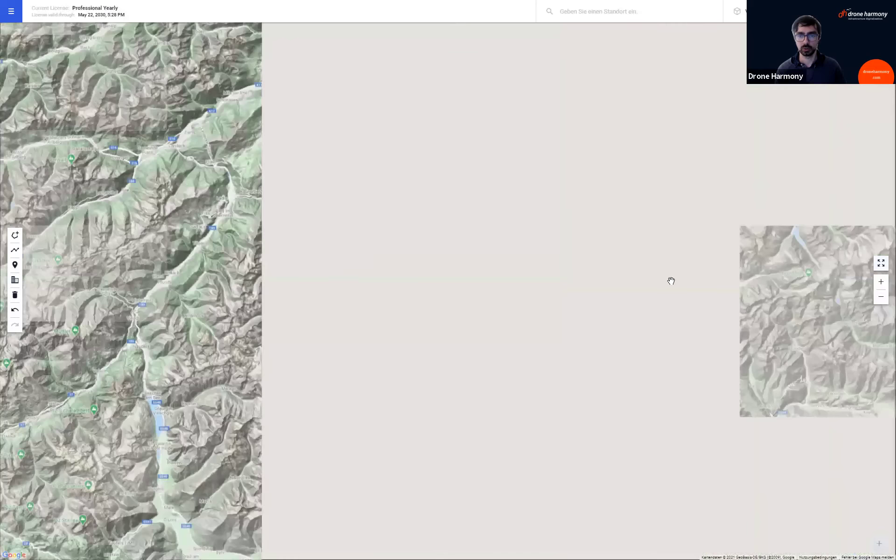
{"action": "left_click", "coordinate": [881, 263]}
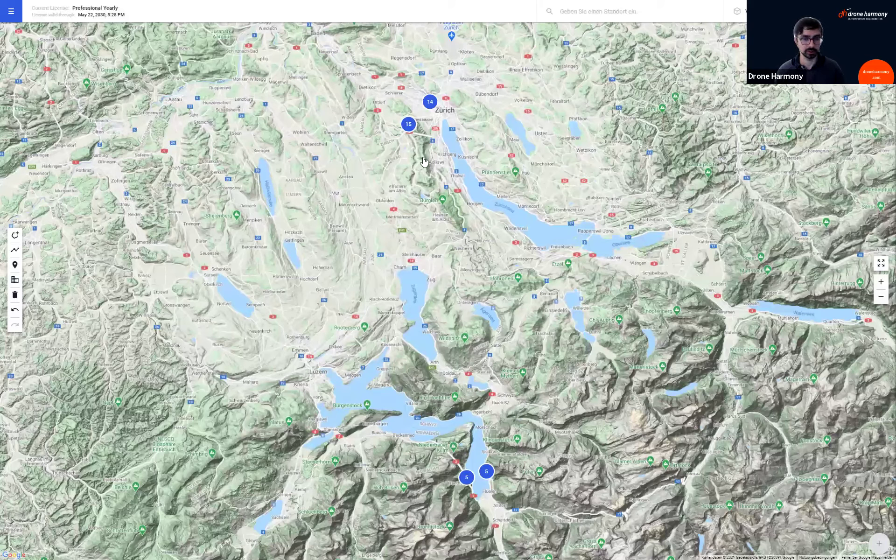
{"action": "left_click", "coordinate": [430, 103]}
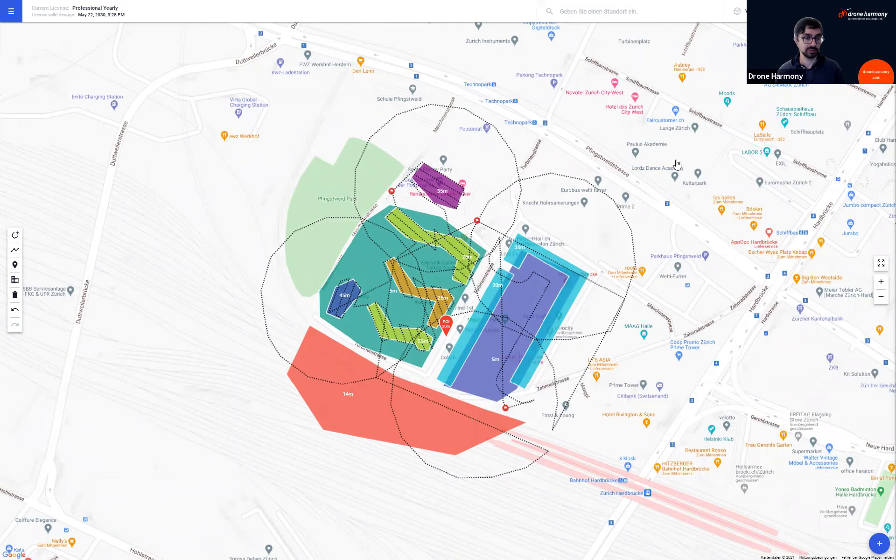
{"action": "left_click_drag", "start_coordinate": [671, 160], "coordinate": [672, 158]}
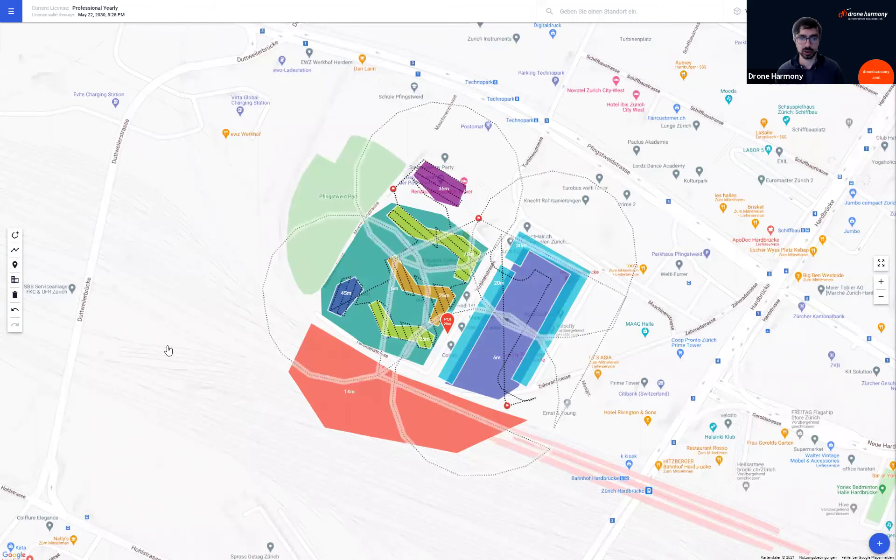
Step: Open the industrial site in the 3D scene view and orbit around its buildings and flight paths
{"action": "left_click", "coordinate": [765, 11]}
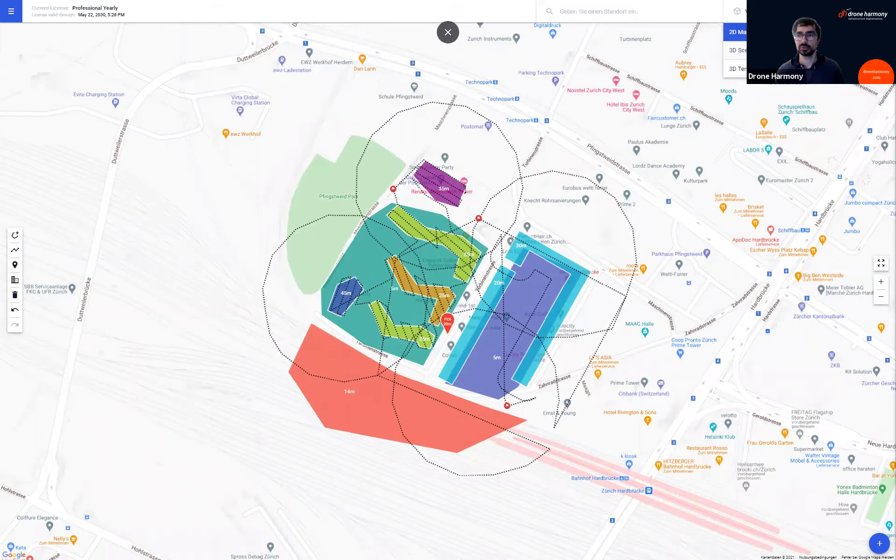
{"action": "left_click", "coordinate": [765, 50]}
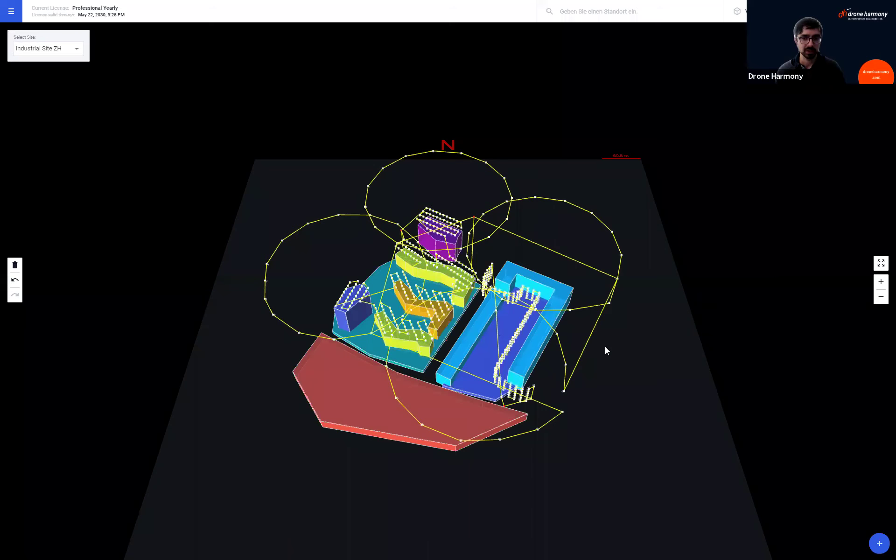
{"action": "left_click_drag", "start_coordinate": [605, 347], "coordinate": [559, 348]}
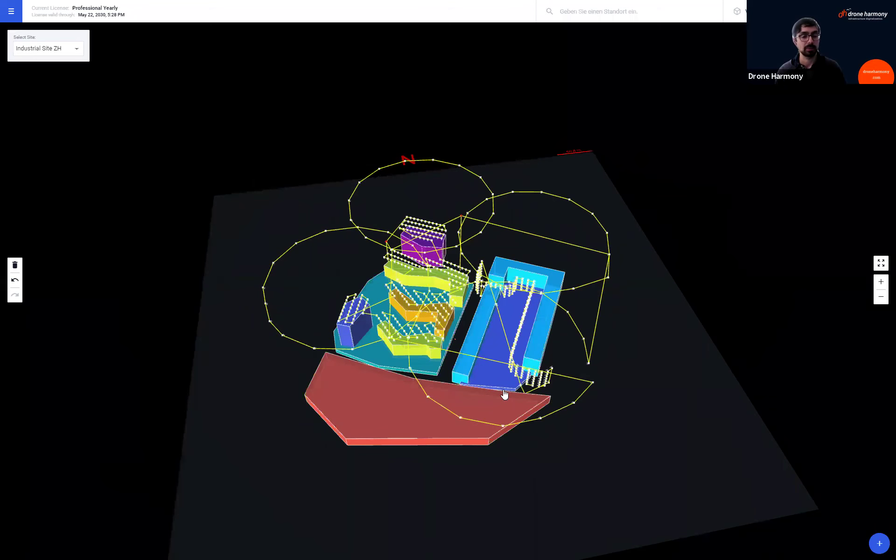
Step: Show the Uetliberg site in the 3D scene and orbit around its buildings and image overlay
{"action": "left_click", "coordinate": [79, 54]}
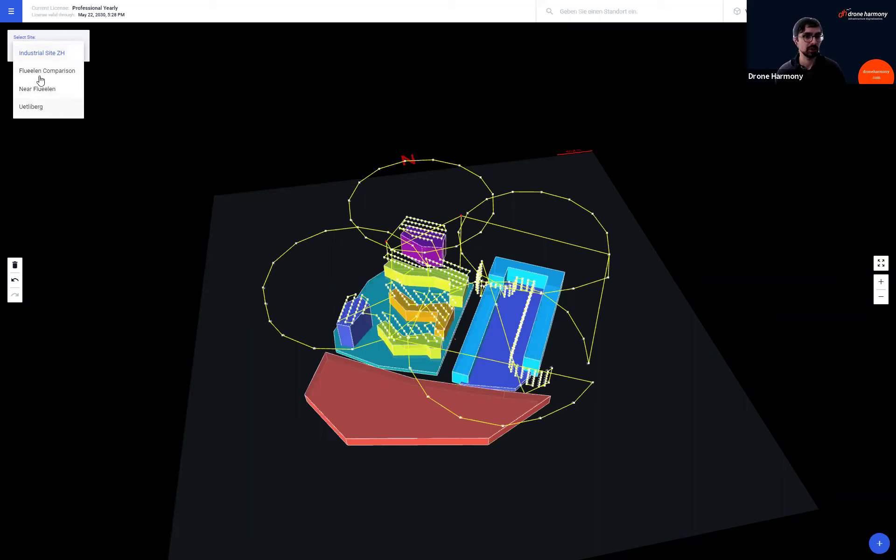
{"action": "left_click", "coordinate": [47, 106]}
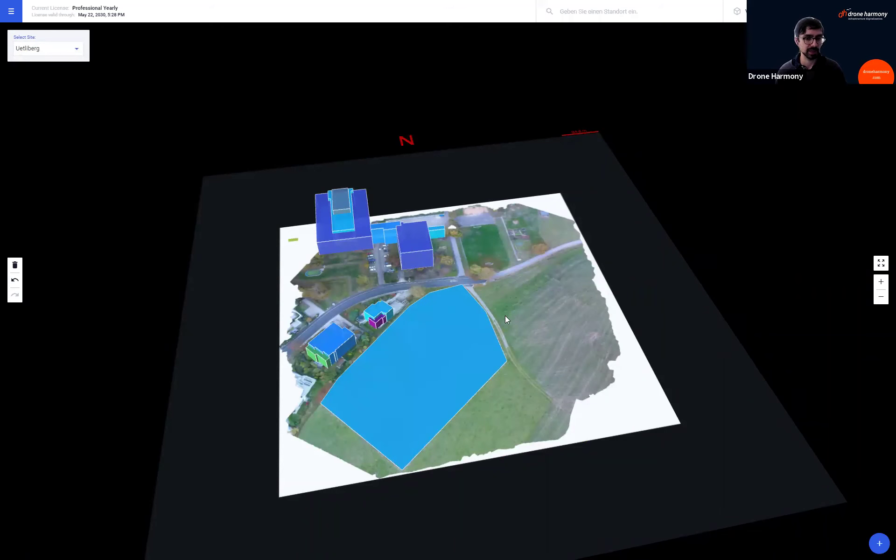
{"action": "left_click_drag", "start_coordinate": [503, 302], "coordinate": [500, 299]}
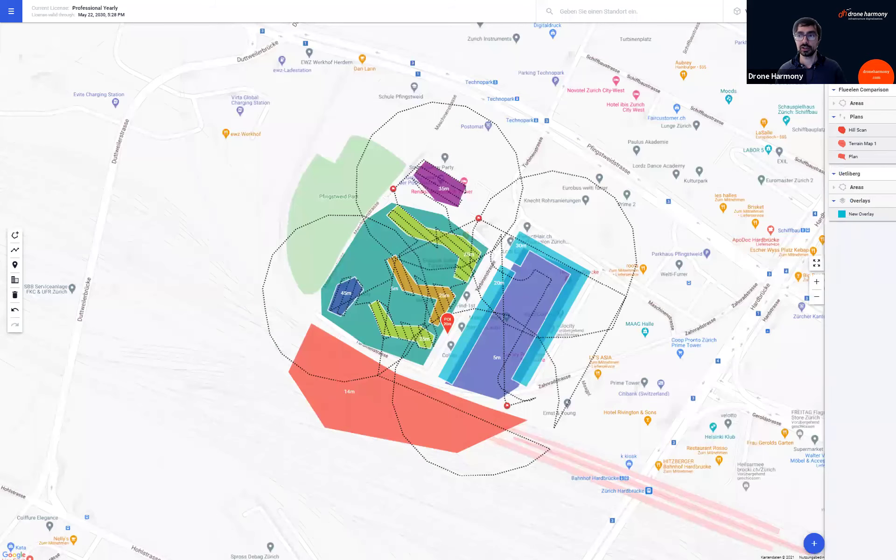
Step: Return to the 2D map with the object list open, and collapse the Uetliberg and Flueelen Comparison sites
{"action": "mouse_move", "coordinate": [848, 96]}
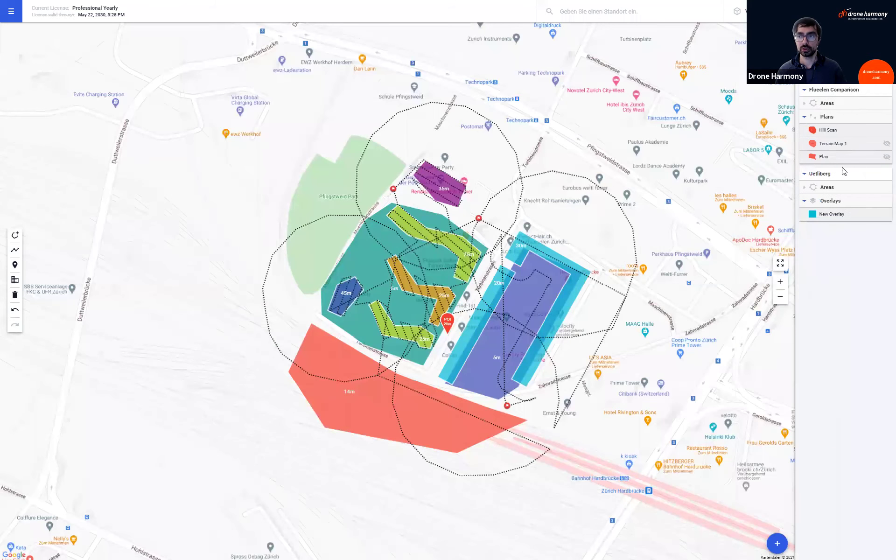
{"action": "left_click", "coordinate": [835, 174]}
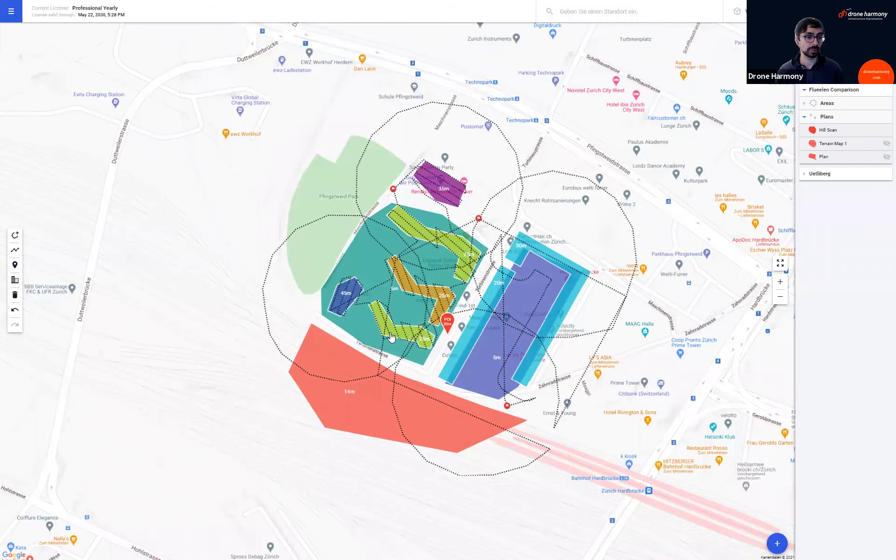
{"action": "left_click", "coordinate": [821, 91]}
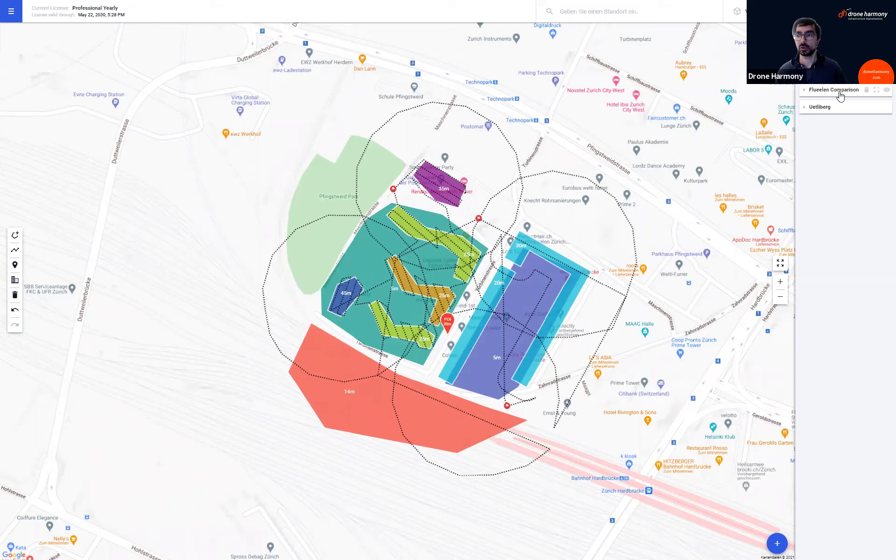
Step: Expand the industrial site's points of interest and areas, zoom to its 45 m blue building, and close the object list
{"action": "left_click", "coordinate": [838, 74]}
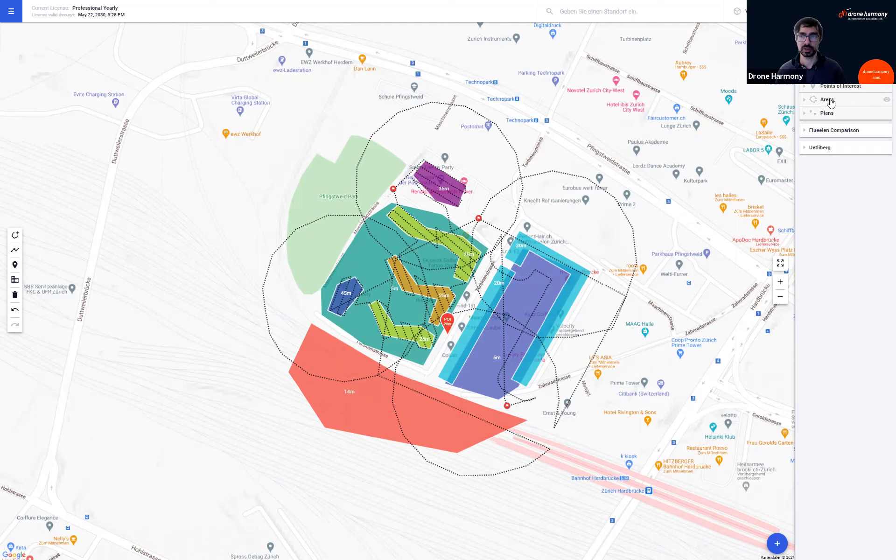
{"action": "left_click", "coordinate": [830, 90]}
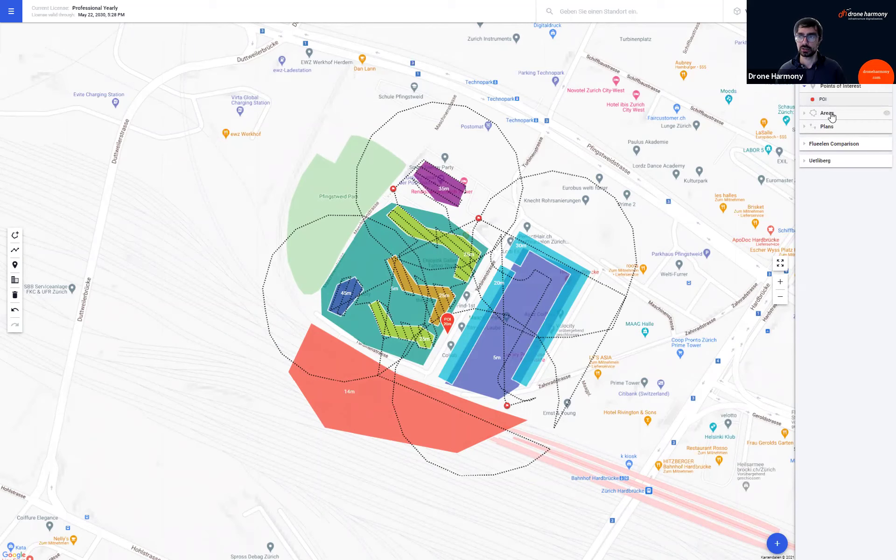
{"action": "left_click", "coordinate": [830, 114]}
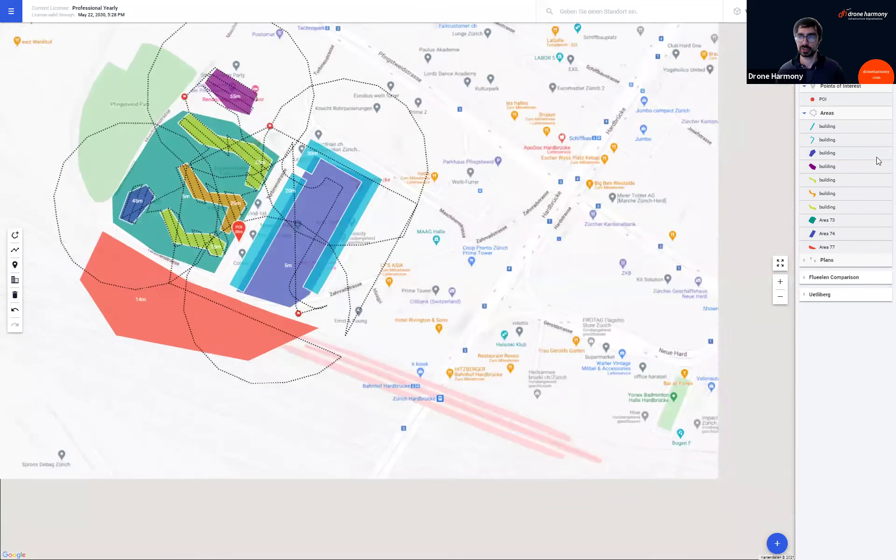
{"action": "double_click", "coordinate": [828, 154]}
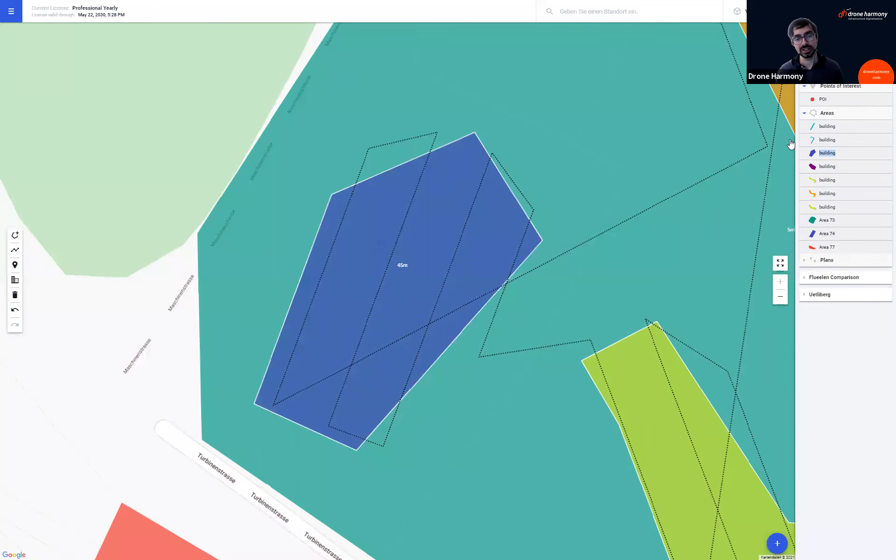
{"action": "left_click", "coordinate": [780, 38]}
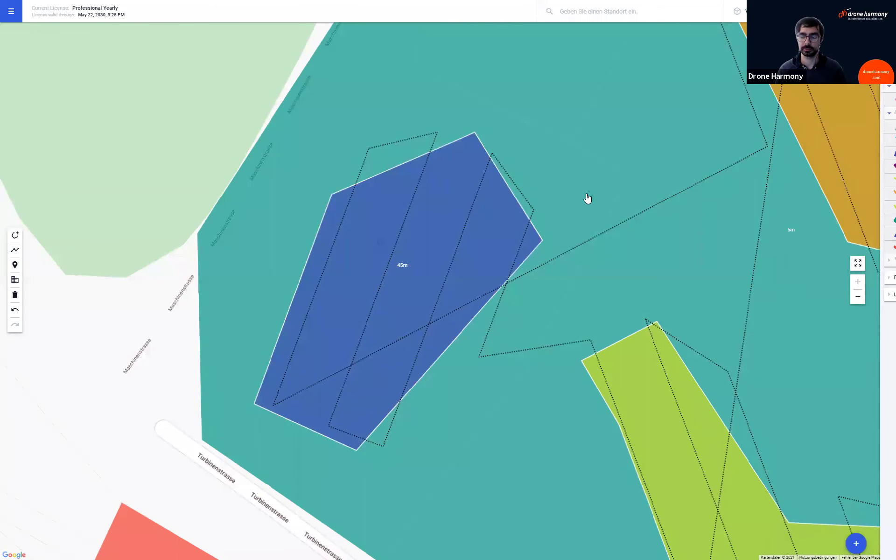
Step: Bring the Hardbrücke district east of the industrial site into view and change the base map to satellite imagery
{"action": "scroll", "coordinate": [476, 297], "scroll_direction": "down", "scroll_amount": 1}
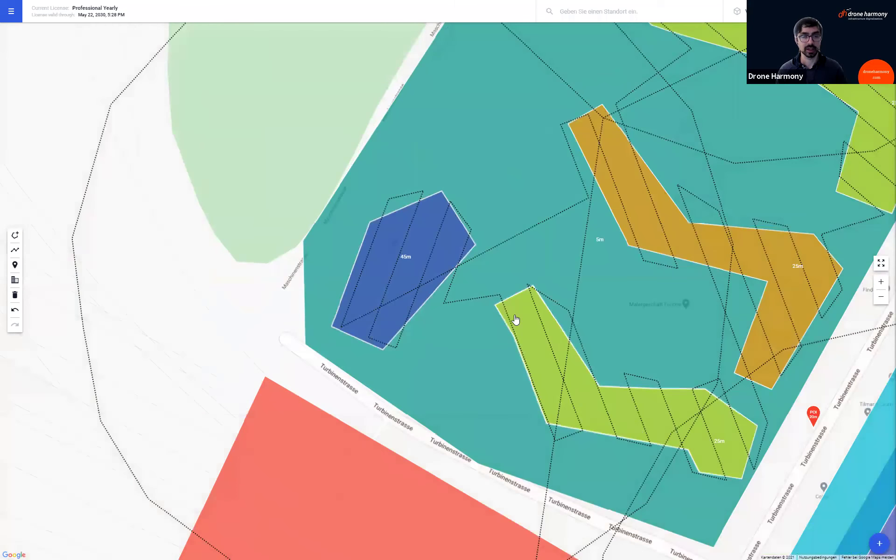
{"action": "scroll", "coordinate": [516, 320], "scroll_direction": "down", "scroll_amount": 1}
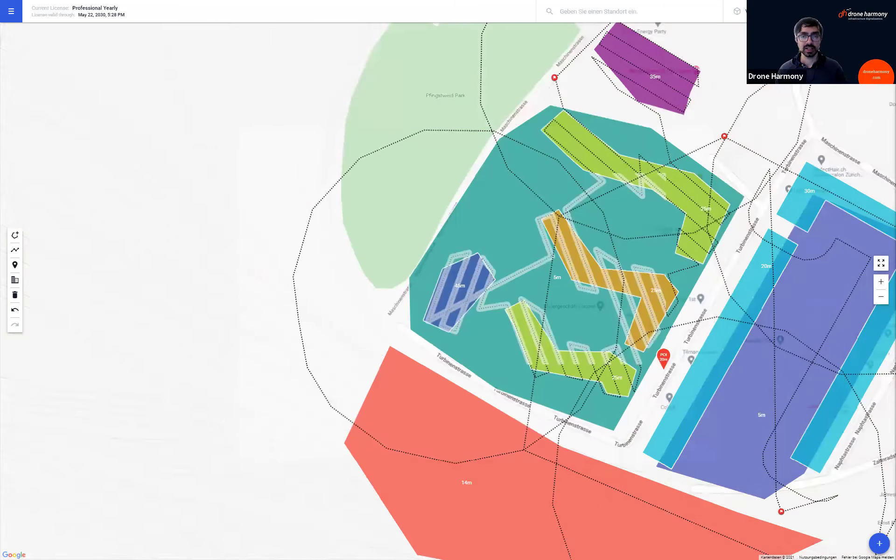
{"action": "left_click_drag", "start_coordinate": [670, 282], "coordinate": [409, 282]}
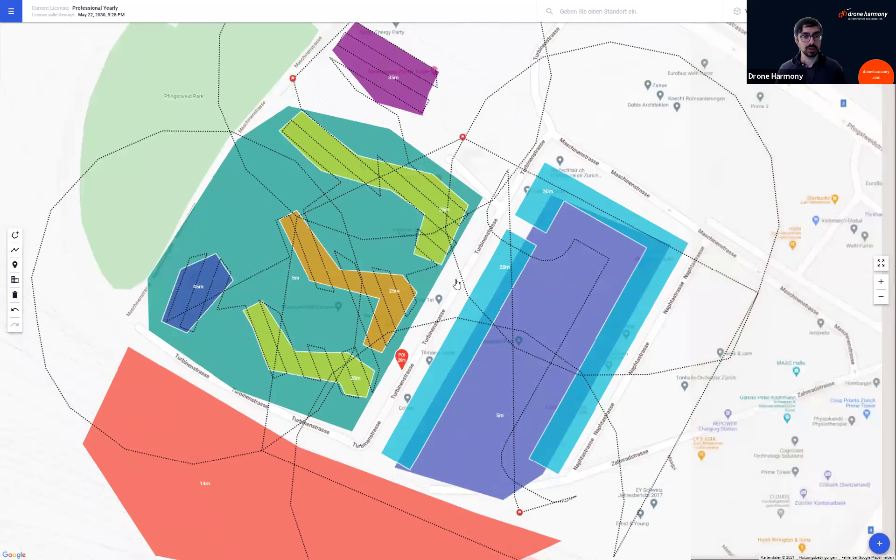
{"action": "scroll", "coordinate": [457, 283], "scroll_direction": "down", "scroll_amount": 1}
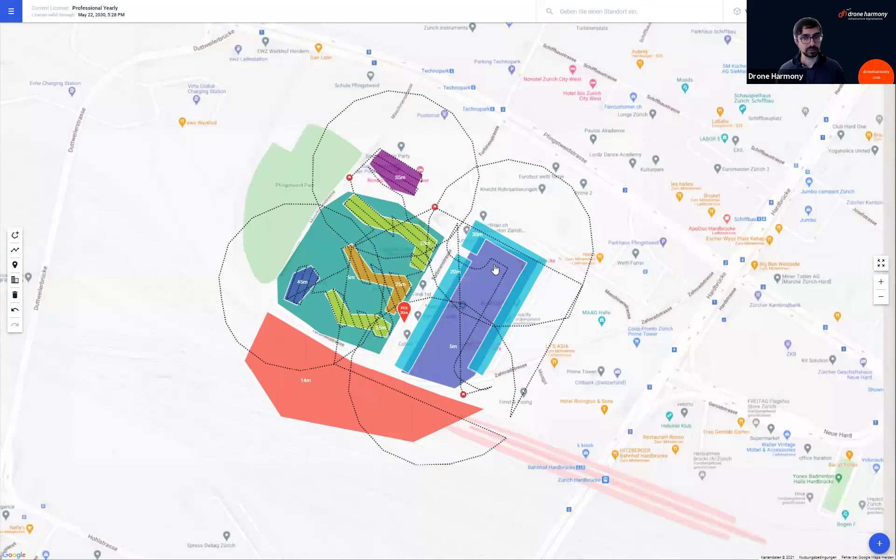
{"action": "left_click_drag", "start_coordinate": [609, 217], "coordinate": [413, 292]}
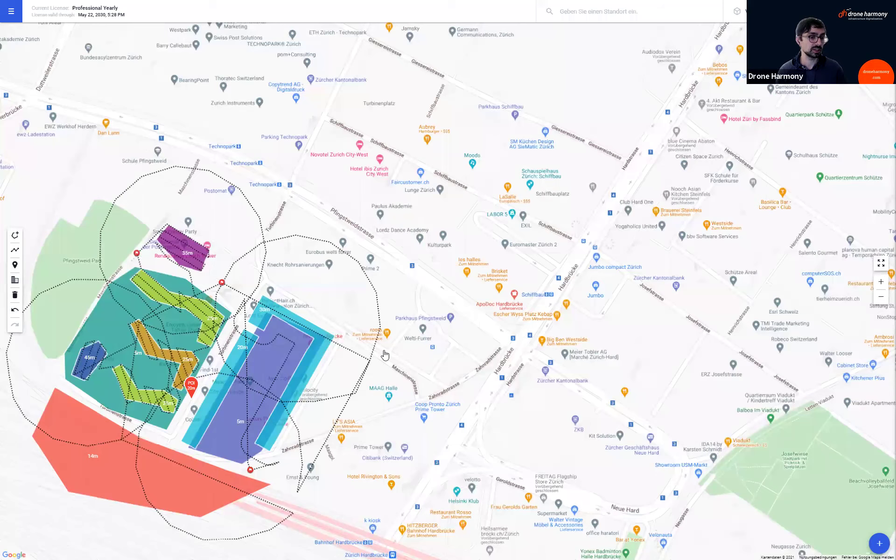
{"action": "left_click_drag", "start_coordinate": [421, 403], "coordinate": [391, 337]}
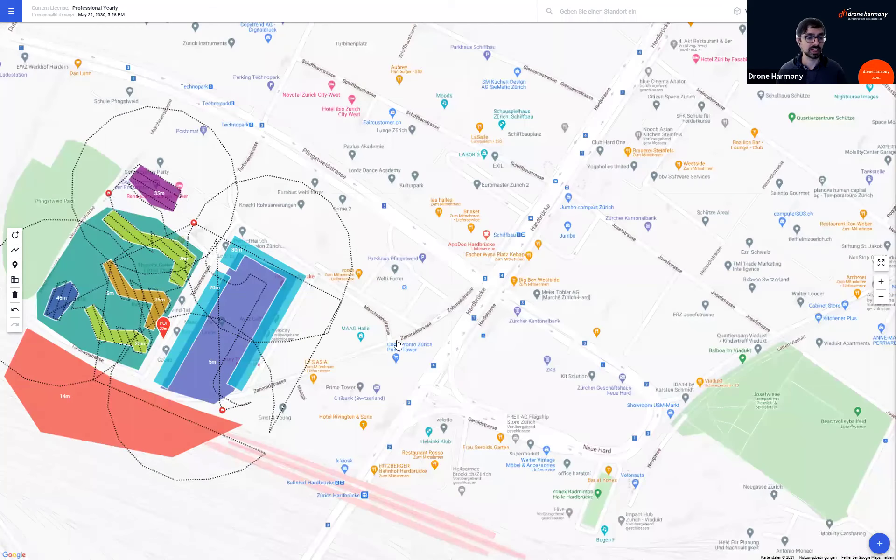
{"action": "left_click_drag", "start_coordinate": [439, 368], "coordinate": [385, 319]}
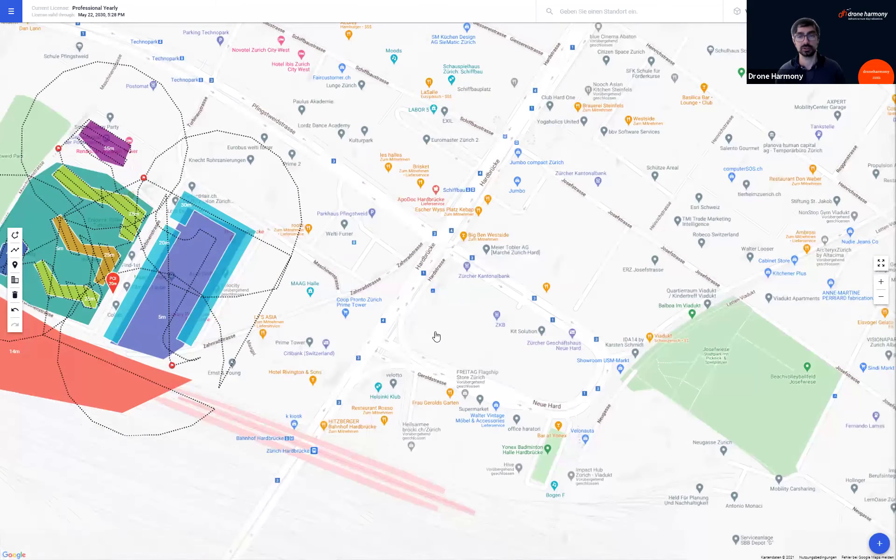
{"action": "left_click_drag", "start_coordinate": [457, 280], "coordinate": [445, 287]}
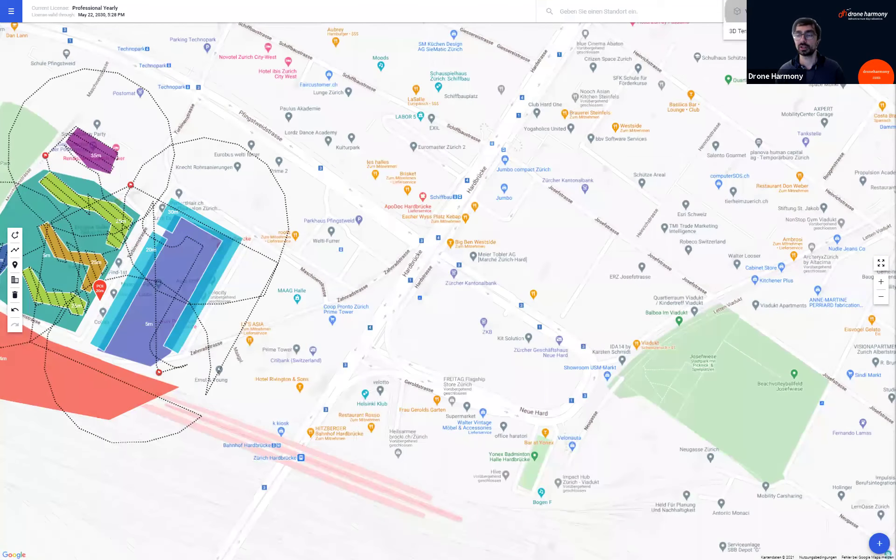
{"action": "left_click", "coordinate": [819, 11]}
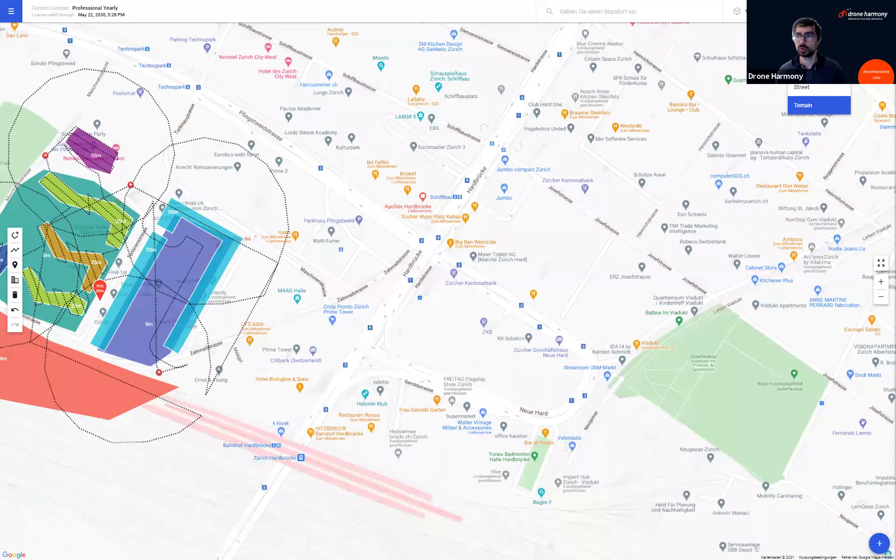
{"action": "left_click", "coordinate": [819, 105]}
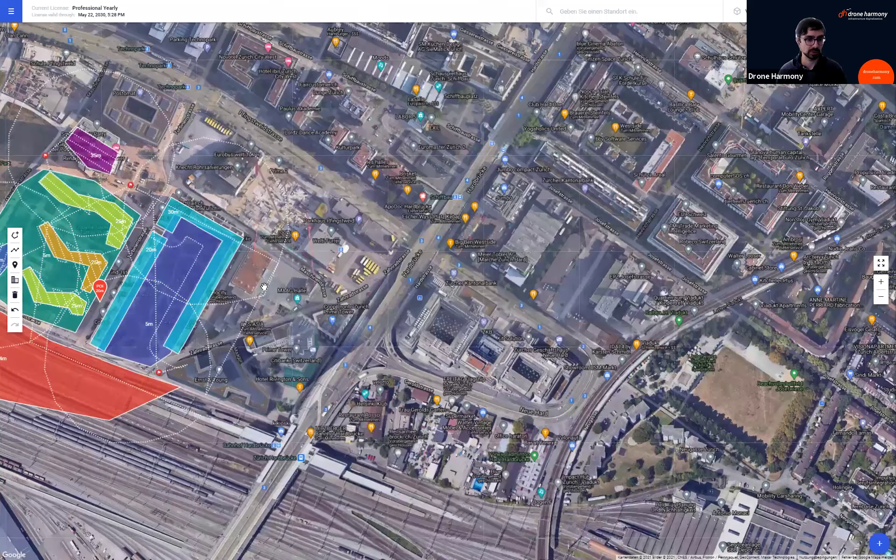
Step: Import building outlines for the block between Hardstrasse, Geroldstrasse and Neue Hard, using a selection area of 28060 m²
{"action": "left_click_drag", "start_coordinate": [506, 332], "coordinate": [438, 317]}
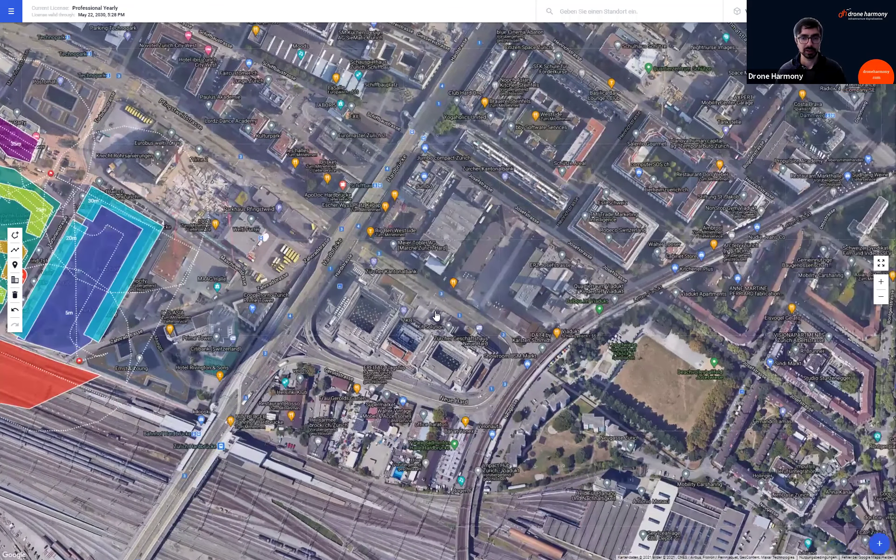
{"action": "scroll", "coordinate": [435, 310], "scroll_direction": "up", "scroll_amount": 1}
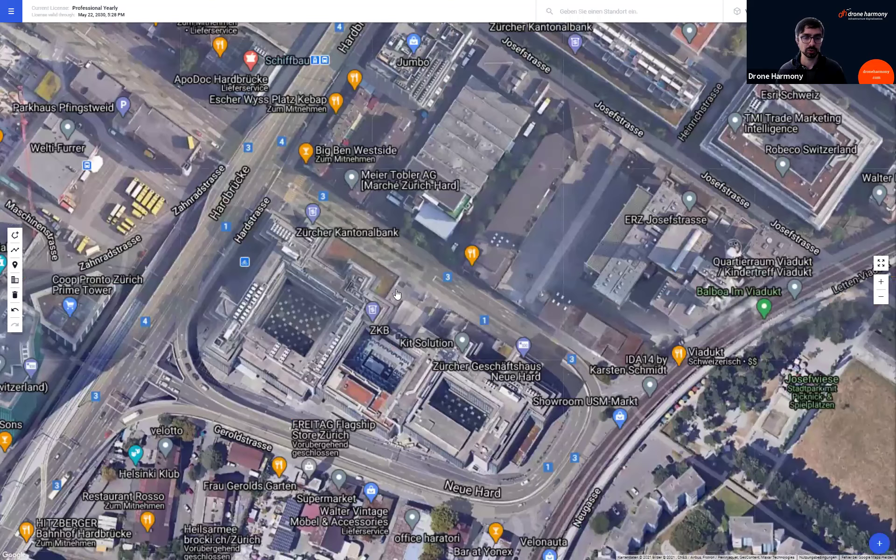
{"action": "left_click_drag", "start_coordinate": [423, 274], "coordinate": [469, 220]}
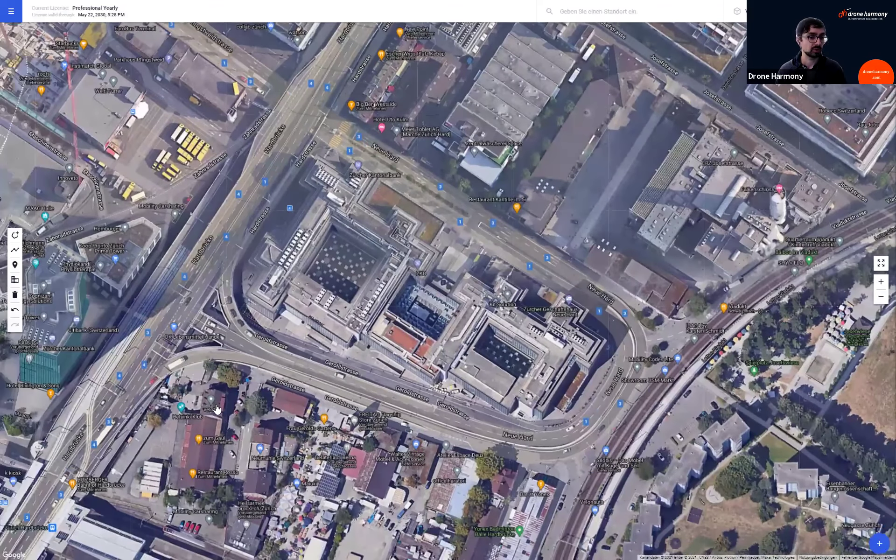
{"action": "left_click_drag", "start_coordinate": [262, 388], "coordinate": [272, 379]}
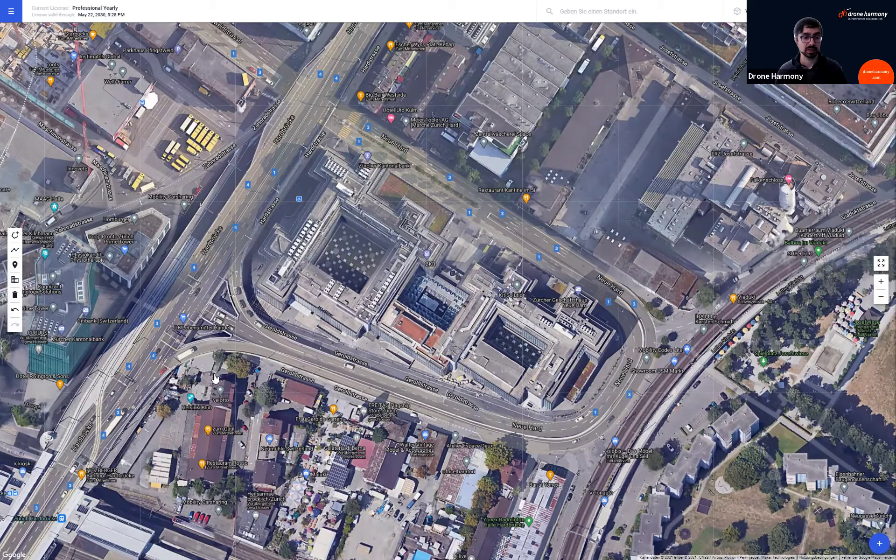
{"action": "left_click", "coordinate": [14, 281]}
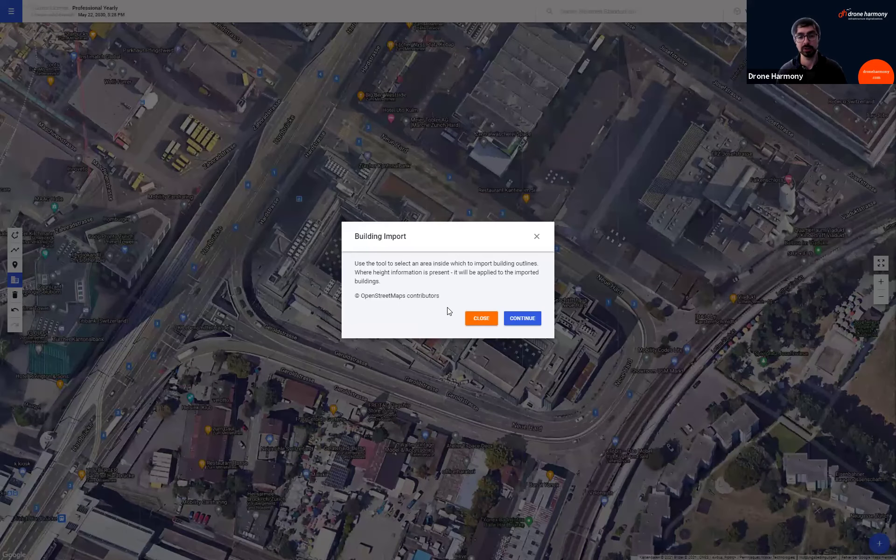
{"action": "left_click", "coordinate": [518, 319]}
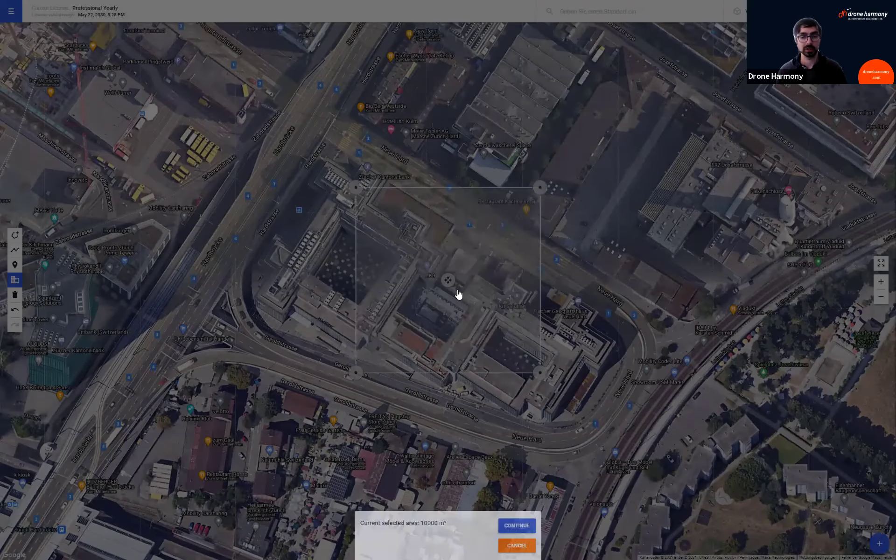
{"action": "left_click_drag", "start_coordinate": [448, 281], "coordinate": [379, 256]}
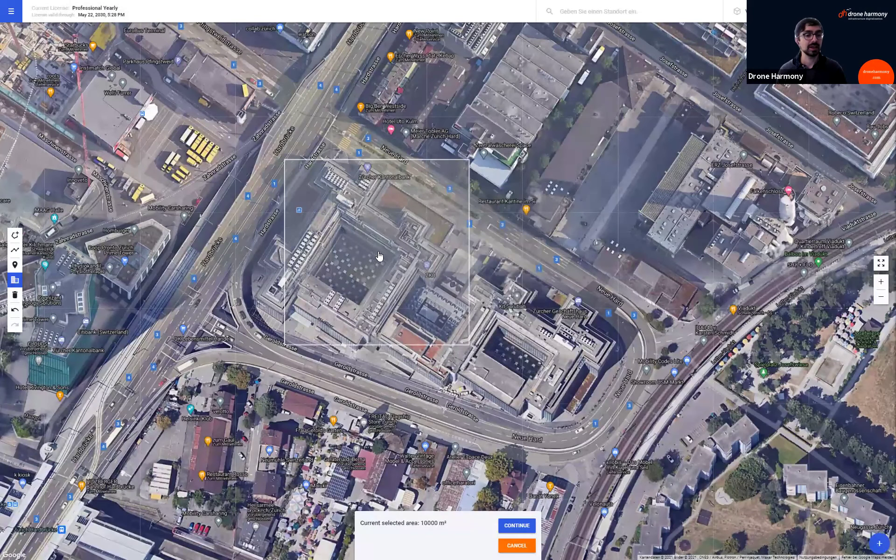
{"action": "left_click_drag", "start_coordinate": [472, 349], "coordinate": [615, 450]}
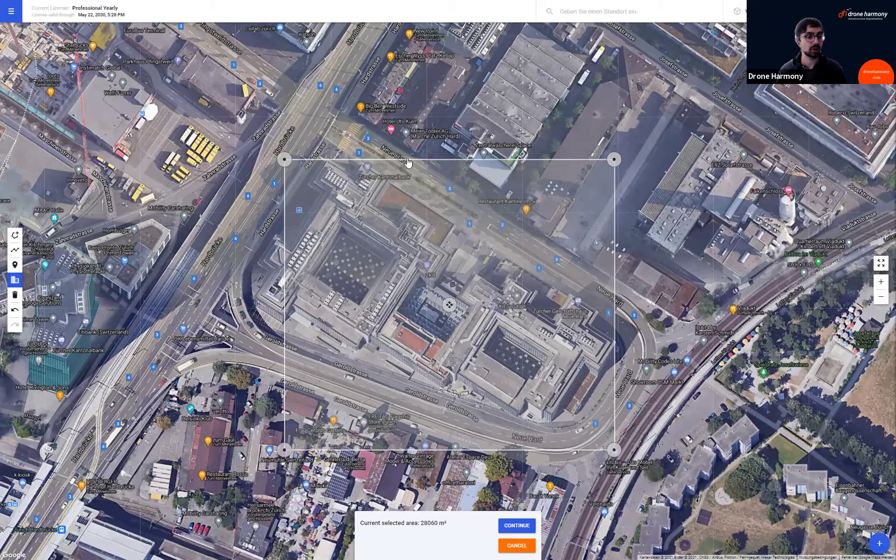
{"action": "left_click", "coordinate": [517, 526]}
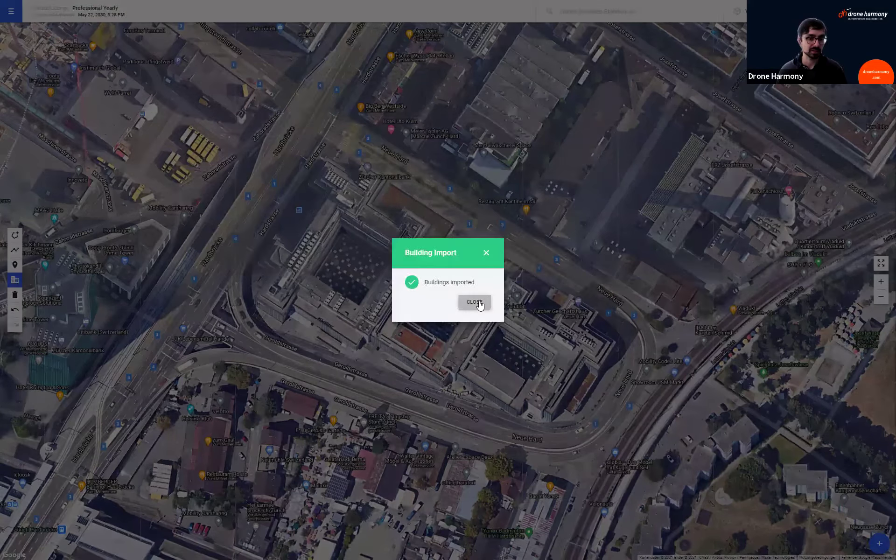
Step: Switch to the 3D scene and bring the imported buildings east of the industrial site into close view
{"action": "left_click", "coordinate": [481, 303]}
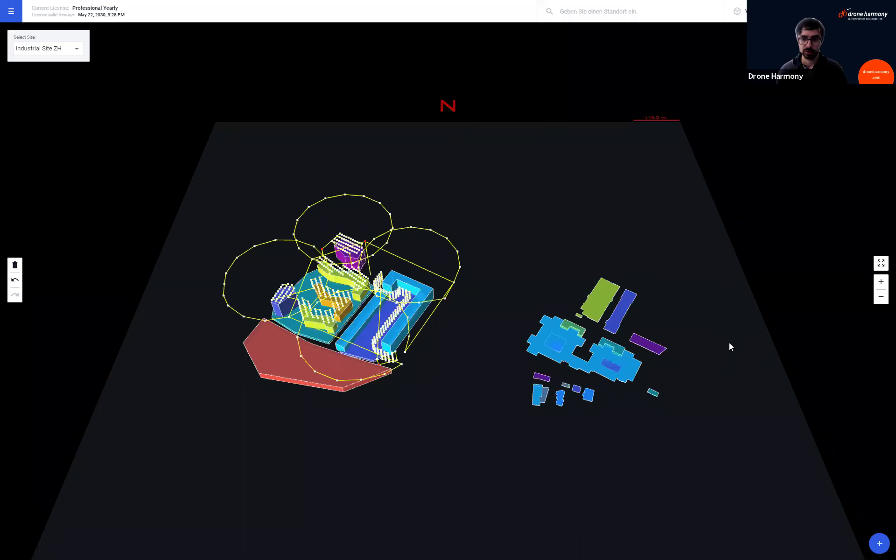
{"action": "right_click_drag", "start_coordinate": [728, 343], "coordinate": [796, 306]}
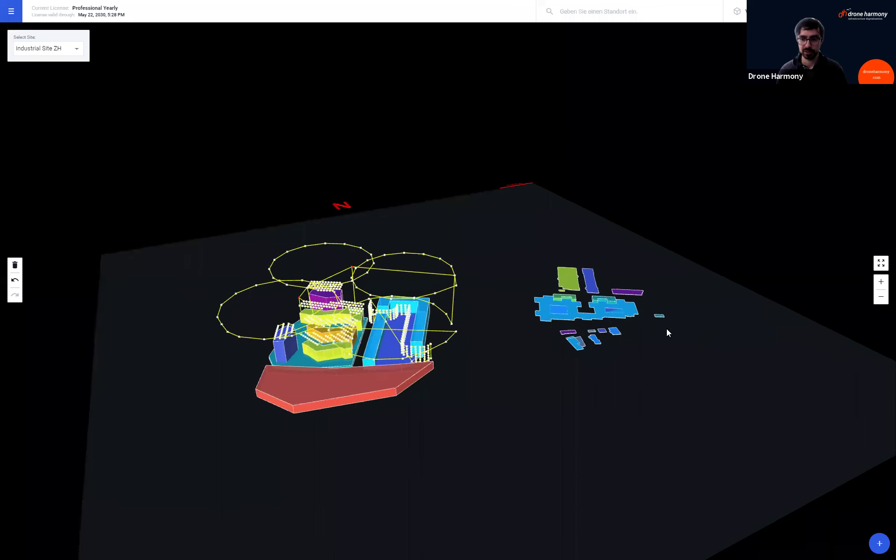
{"action": "left_click_drag", "start_coordinate": [666, 329], "coordinate": [488, 343]}
{"action": "scroll", "coordinate": [466, 333], "scroll_direction": "up", "scroll_amount": 3}
{"action": "scroll", "coordinate": [466, 333], "scroll_direction": "up", "scroll_amount": 5}
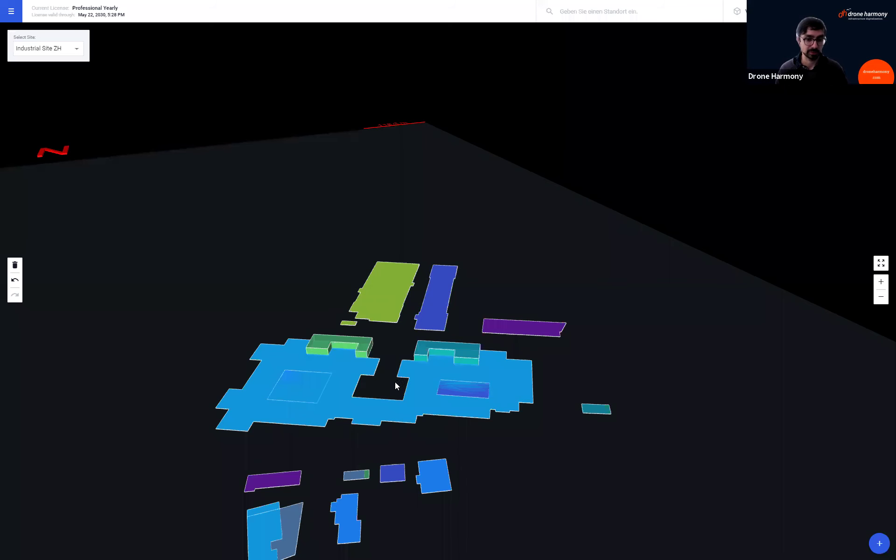
{"action": "left_click_drag", "start_coordinate": [394, 381], "coordinate": [356, 385]}
Step: Check the area options of the large blue building, and examine the OSM metadata of the raised teal building on its northeastern edge
{"action": "left_click", "coordinate": [342, 361]}
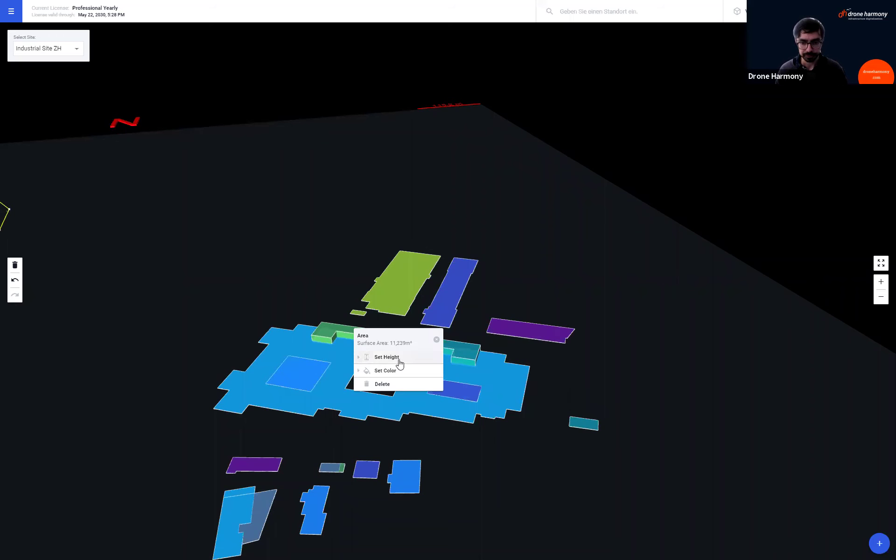
{"action": "left_click", "coordinate": [436, 337]}
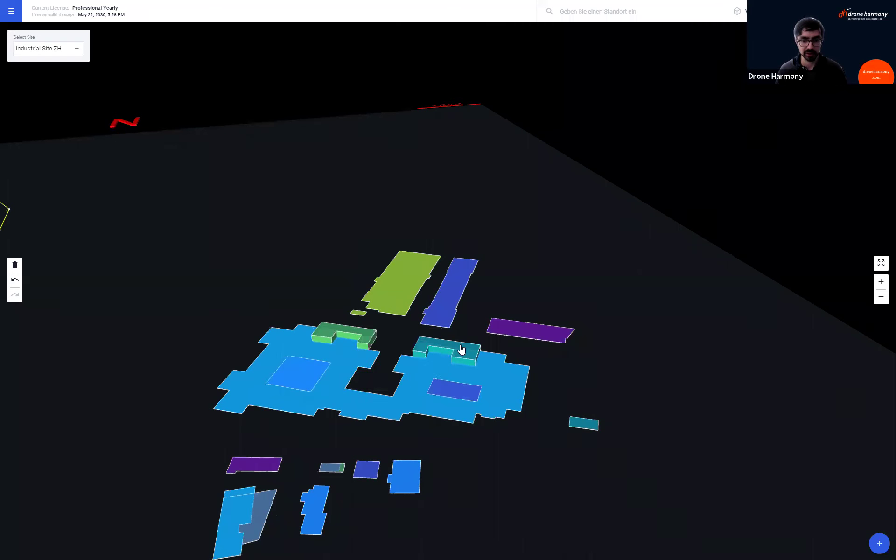
{"action": "left_click", "coordinate": [458, 351]}
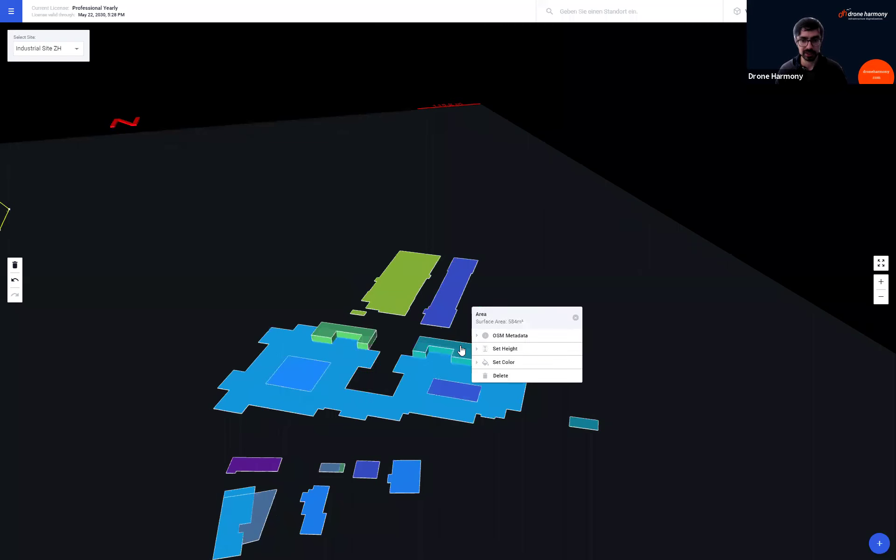
{"action": "left_click", "coordinate": [506, 338]}
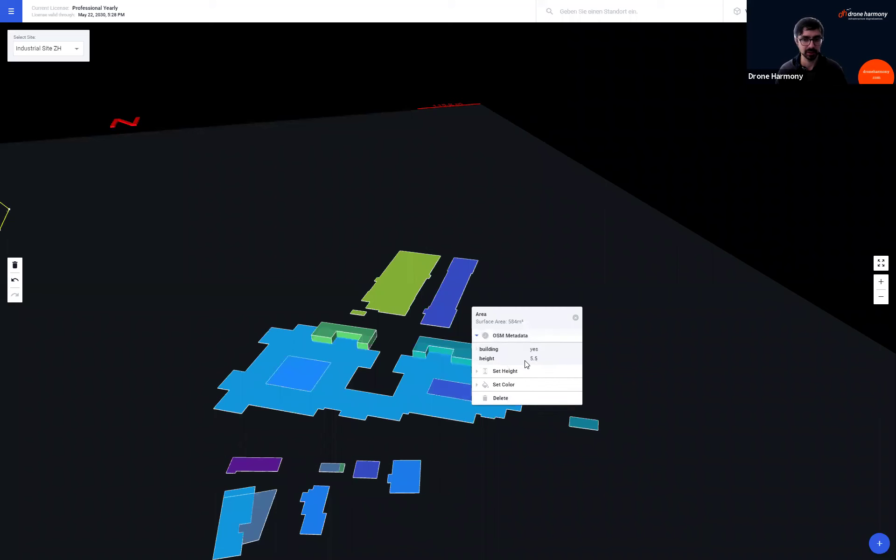
{"action": "left_click", "coordinate": [575, 317]}
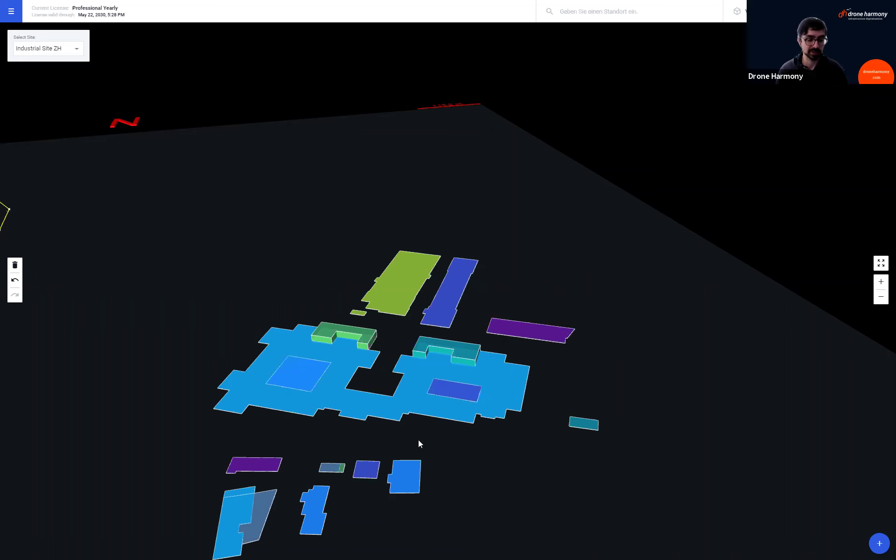
Step: Return to the 2D map and bring the imported buildings and the industrial site into view together
{"action": "scroll", "coordinate": [418, 440], "scroll_direction": "down", "scroll_amount": 2}
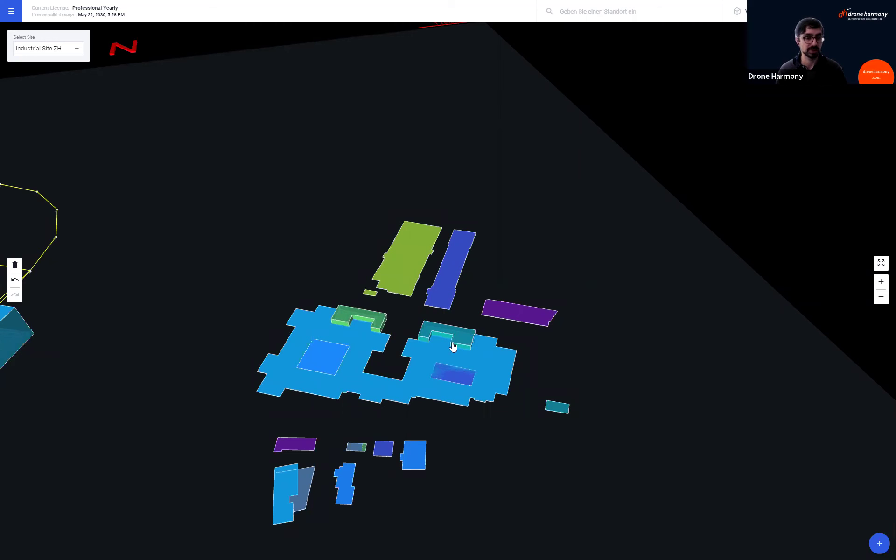
{"action": "scroll", "coordinate": [439, 346], "scroll_direction": "down", "scroll_amount": 1}
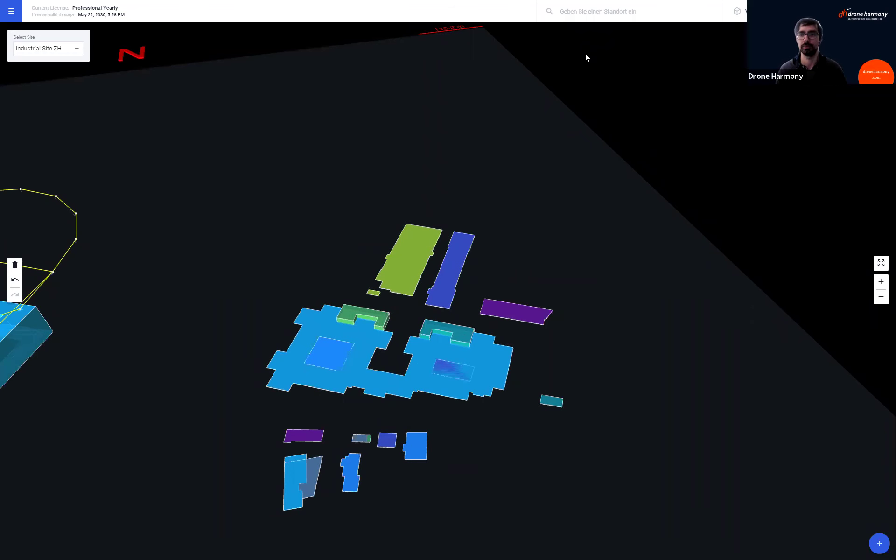
{"action": "left_click", "coordinate": [765, 11]}
{"action": "left_click", "coordinate": [766, 32]}
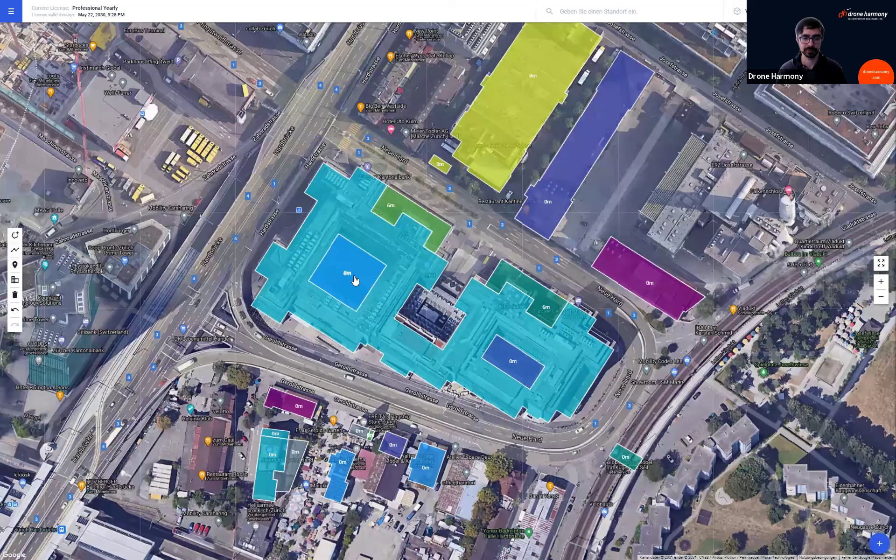
{"action": "scroll", "coordinate": [355, 277], "scroll_direction": "down", "scroll_amount": 1}
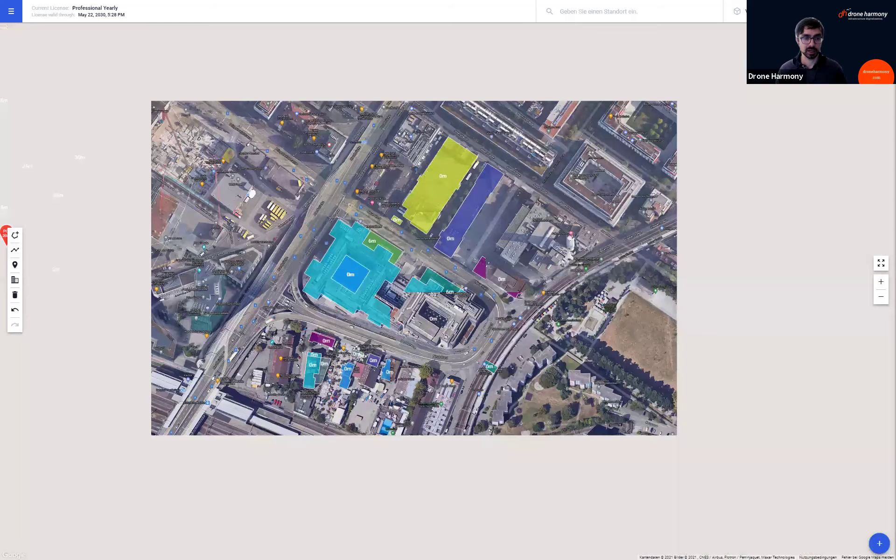
{"action": "left_click_drag", "start_coordinate": [252, 304], "coordinate": [310, 307]}
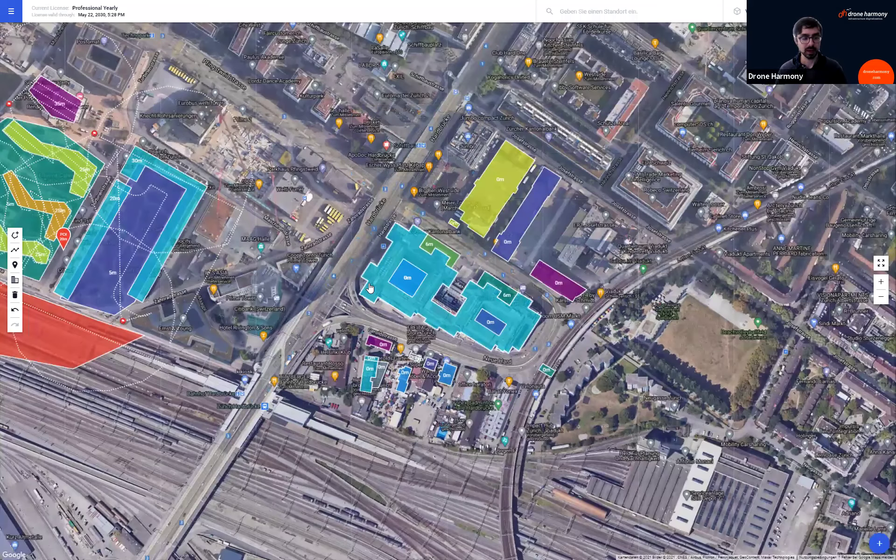
{"action": "left_click_drag", "start_coordinate": [369, 287], "coordinate": [407, 310]}
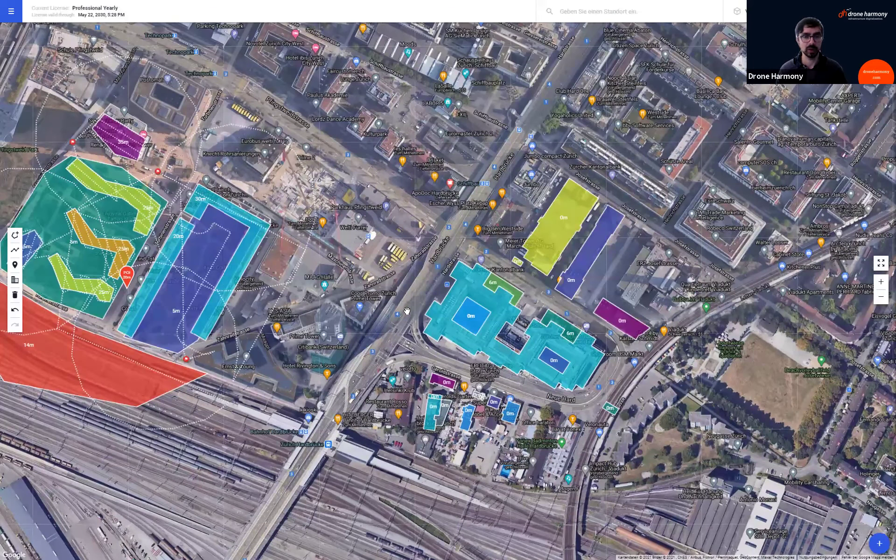
Step: Switch to the PowerPoint slide show and advance to the Drone Harmony Resources slide
{"action": "key", "text": "alt+Tab"}
{"action": "key", "text": "alt+Tab"}
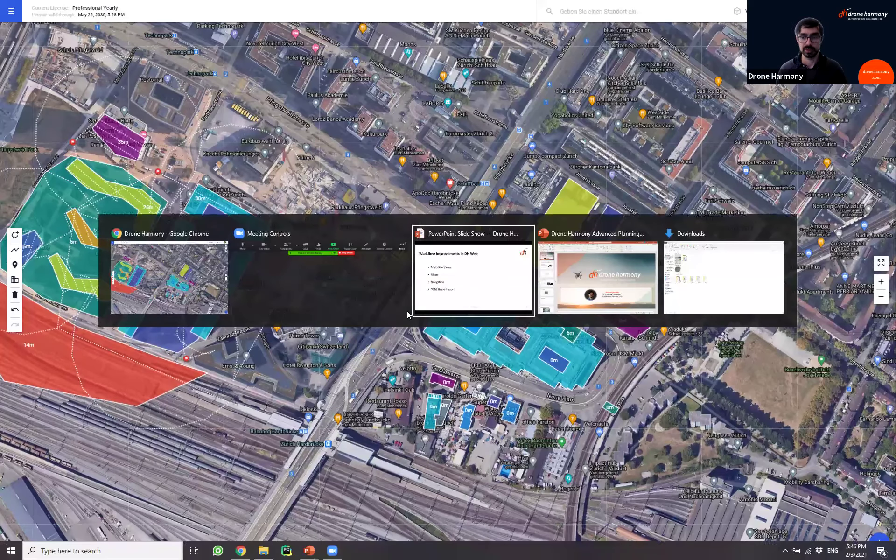
{"action": "key", "text": "Right"}
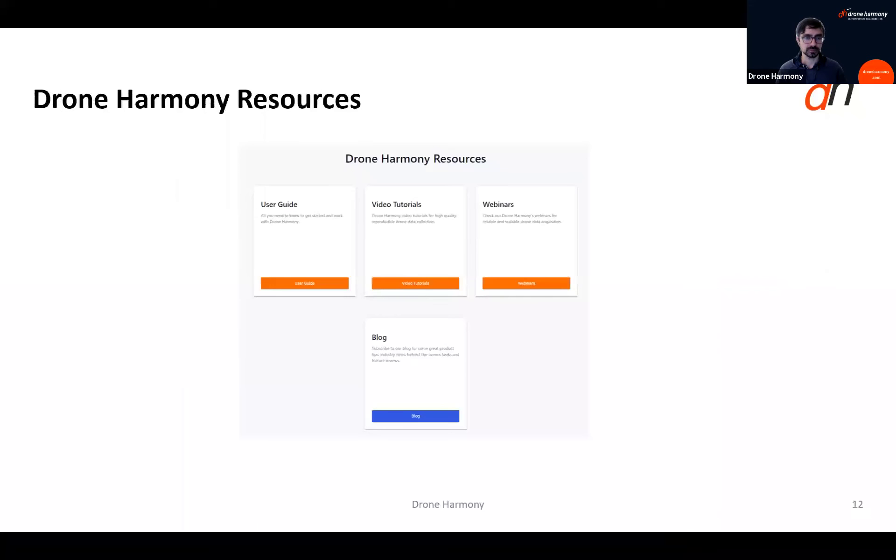